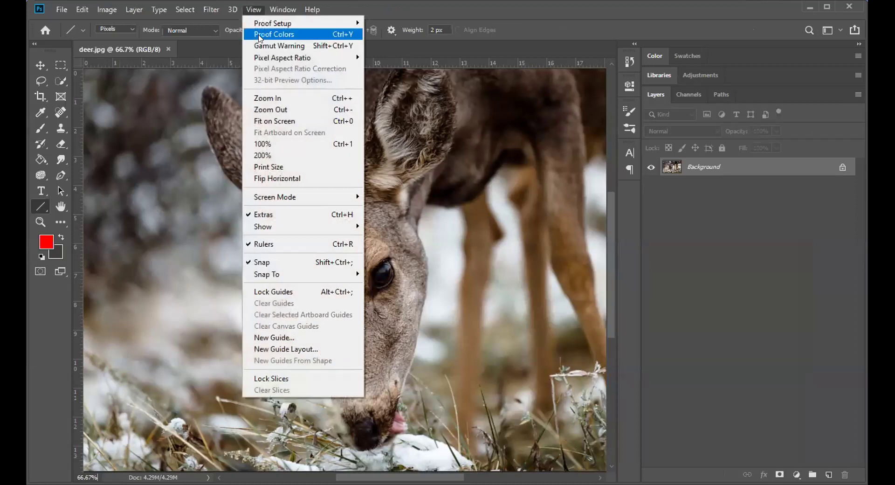
- View the deer photo fitted on screen, at 100% and at print size, ending with it fitted on screen
{"action": "left_click", "coordinate": [273, 121]}
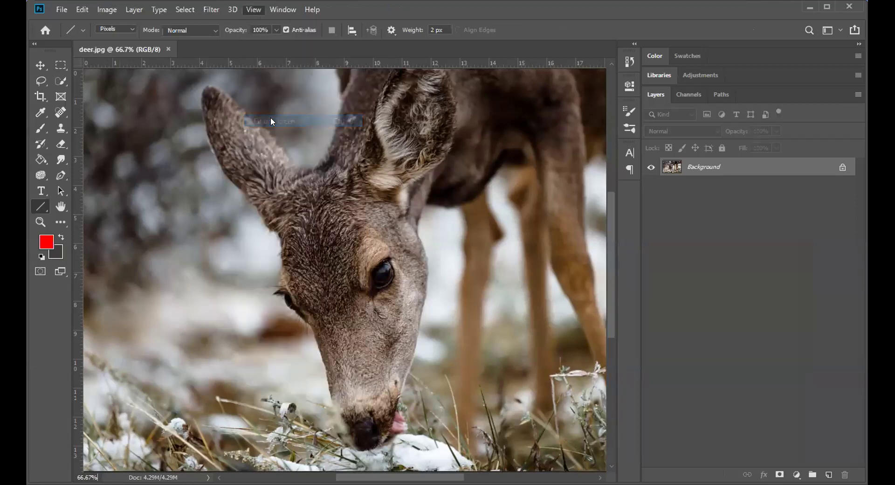
{"action": "left_click", "coordinate": [252, 8]}
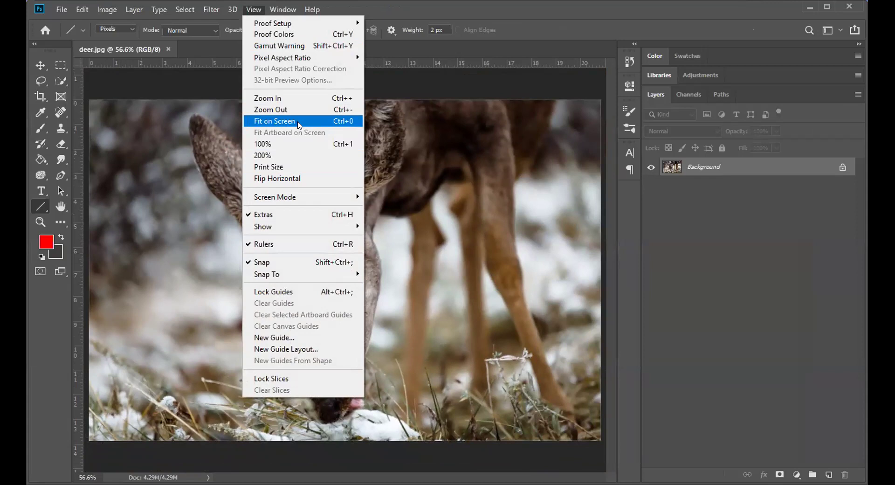
{"action": "left_click", "coordinate": [292, 143]}
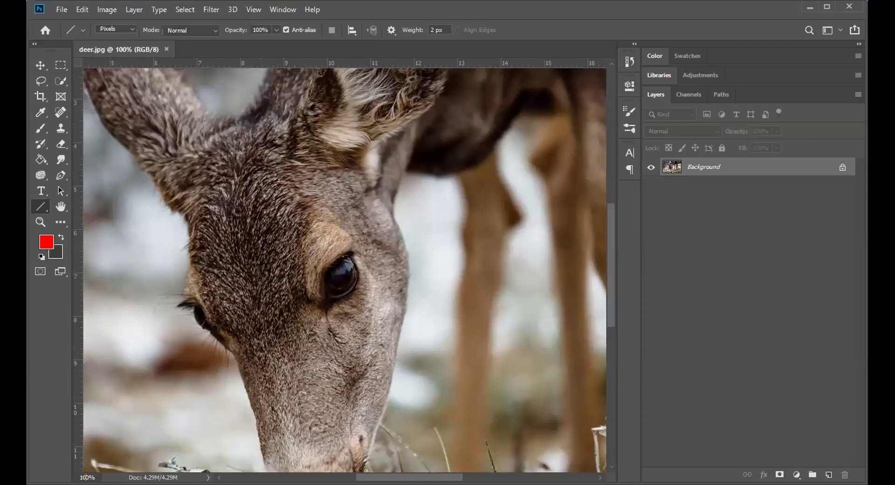
{"action": "left_click", "coordinate": [254, 9]}
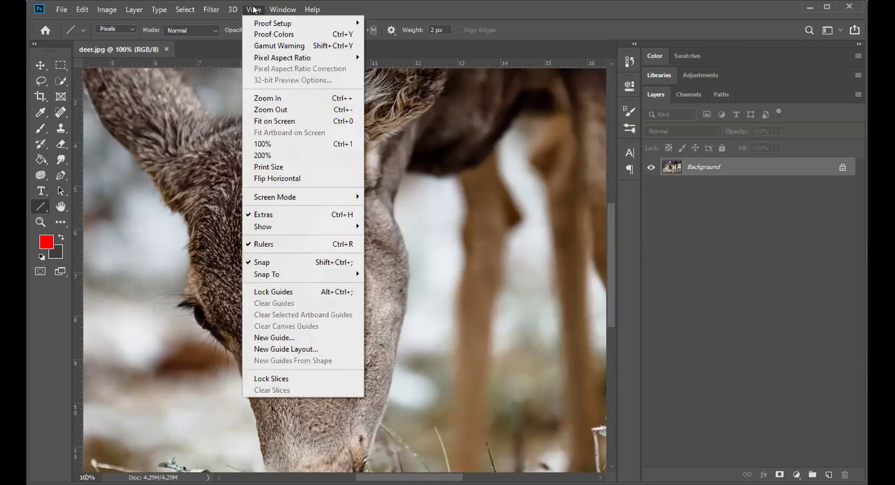
{"action": "left_click", "coordinate": [270, 166]}
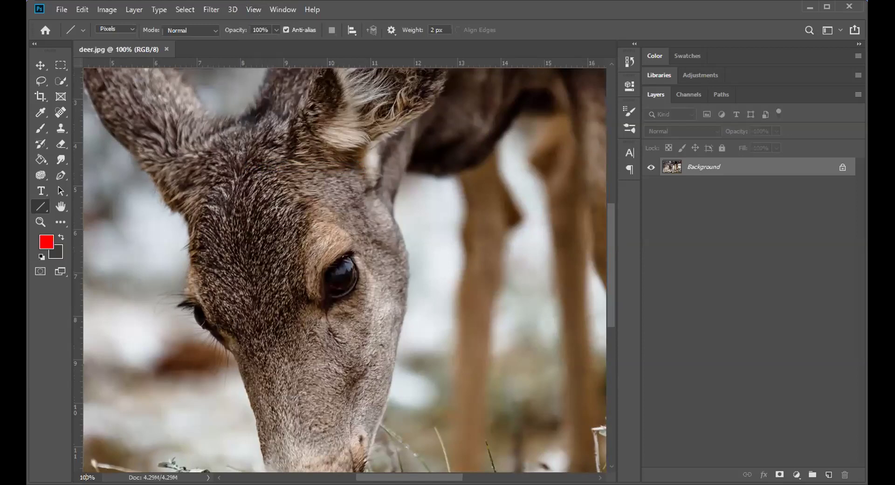
{"action": "left_click", "coordinate": [280, 9]}
{"action": "mouse_move", "coordinate": [253, 10]}
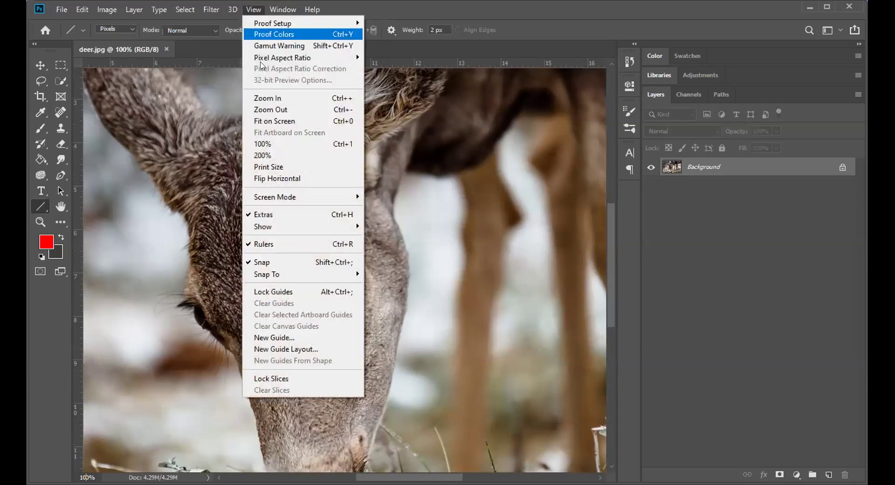
{"action": "left_click", "coordinate": [270, 121]}
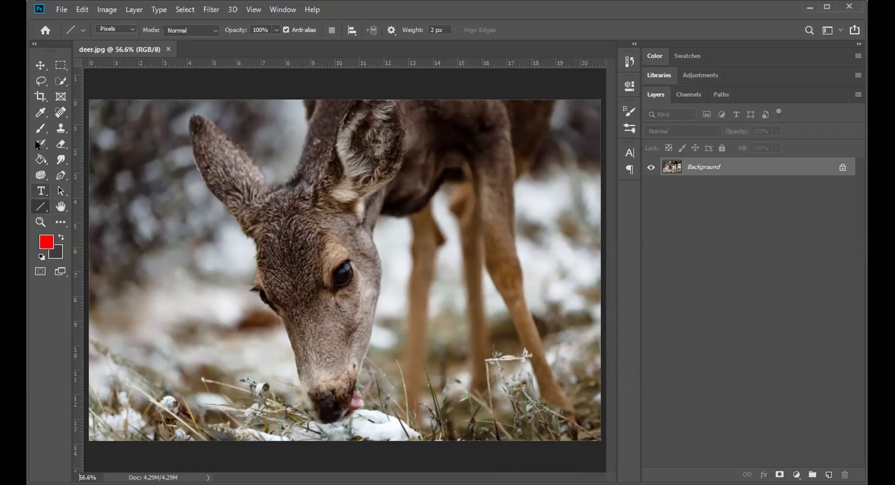
- Zoom in on the deer's mouth and tongue until the pixel grid shows, and zoom back out to the whole photo
{"action": "left_click", "coordinate": [37, 224]}
{"action": "left_click_drag", "start_coordinate": [354, 401], "coordinate": [419, 457]}
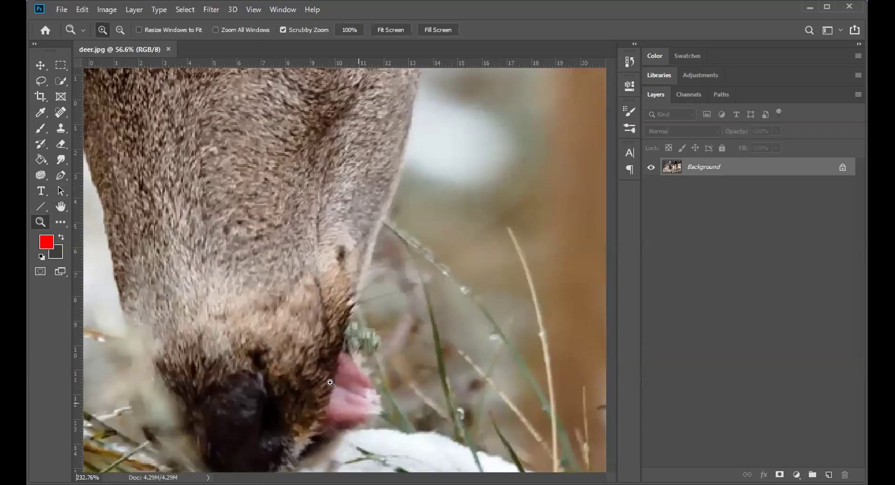
{"action": "left_click", "coordinate": [319, 357]}
{"action": "left_click", "coordinate": [349, 377]}
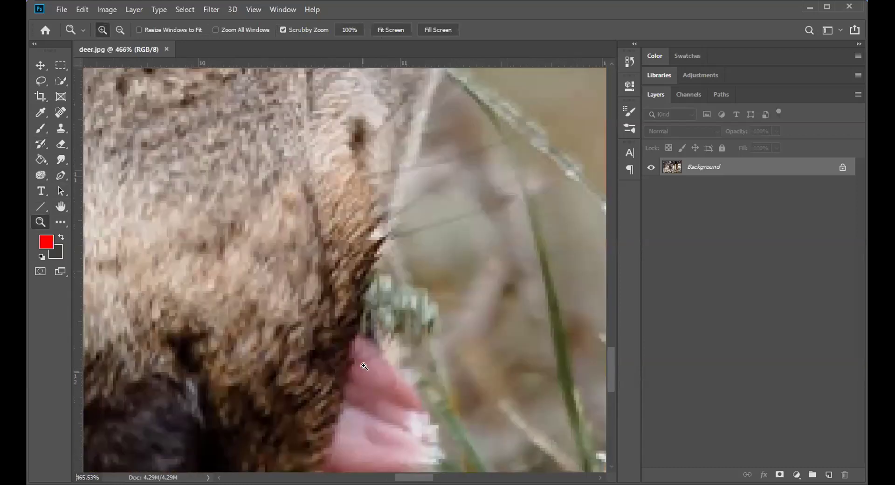
{"action": "mouse_move", "coordinate": [607, 361]}
{"action": "left_mouse_down"}
{"action": "mouse_move", "coordinate": [610, 384]}
{"action": "mouse_move", "coordinate": [610, 371]}
{"action": "left_mouse_up"}
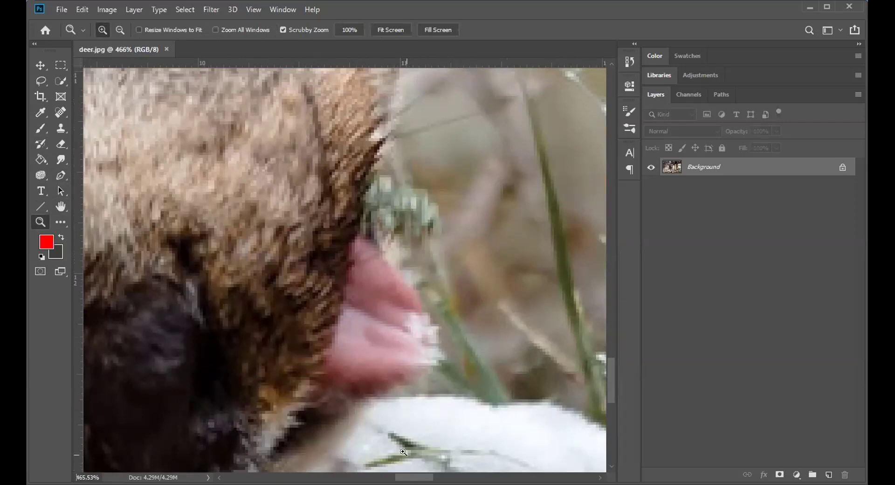
{"action": "left_click_drag", "start_coordinate": [321, 288], "coordinate": [343, 332]}
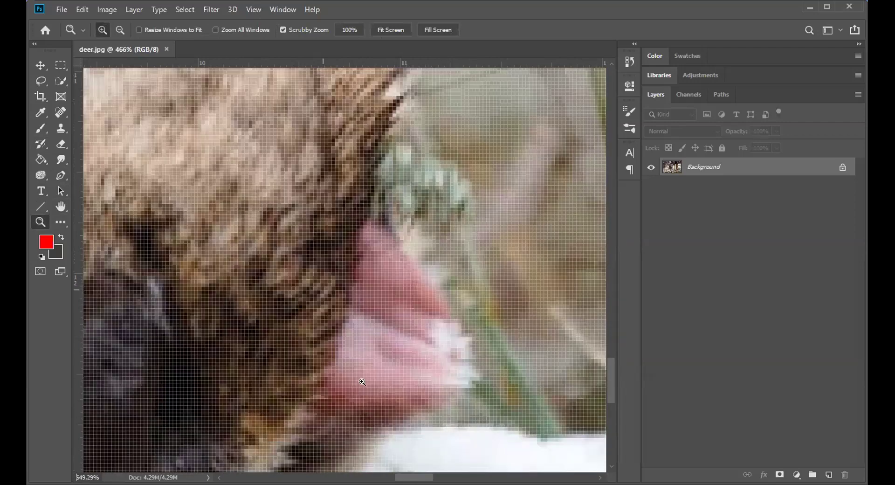
{"action": "left_click_drag", "start_coordinate": [416, 404], "coordinate": [330, 164]}
{"action": "left_click_drag", "start_coordinate": [357, 254], "coordinate": [343, 259]}
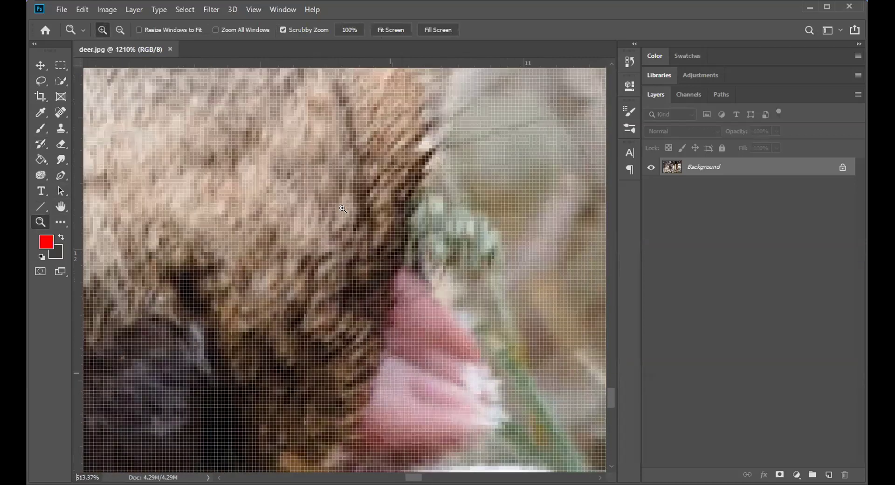
{"action": "left_click_drag", "start_coordinate": [365, 325], "coordinate": [285, 120]}
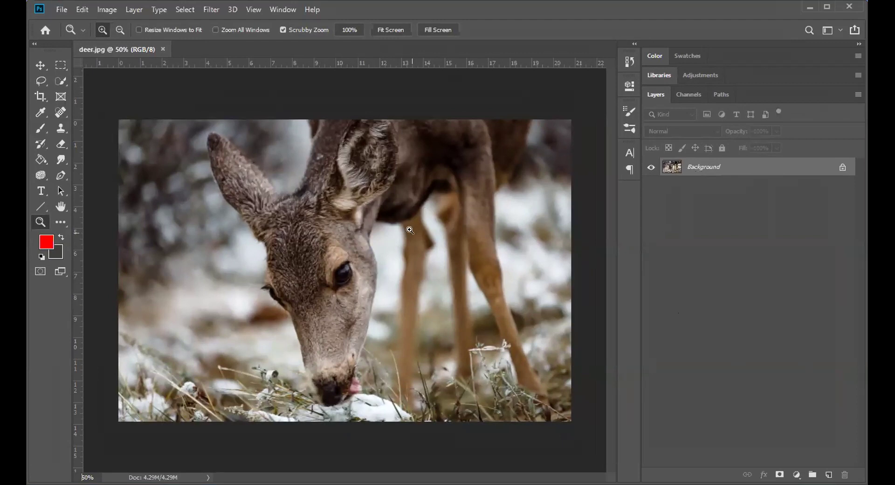
- Convert the locked Background into a regular layer named original, and check it by hiding and showing it
{"action": "double_click", "coordinate": [703, 167]}
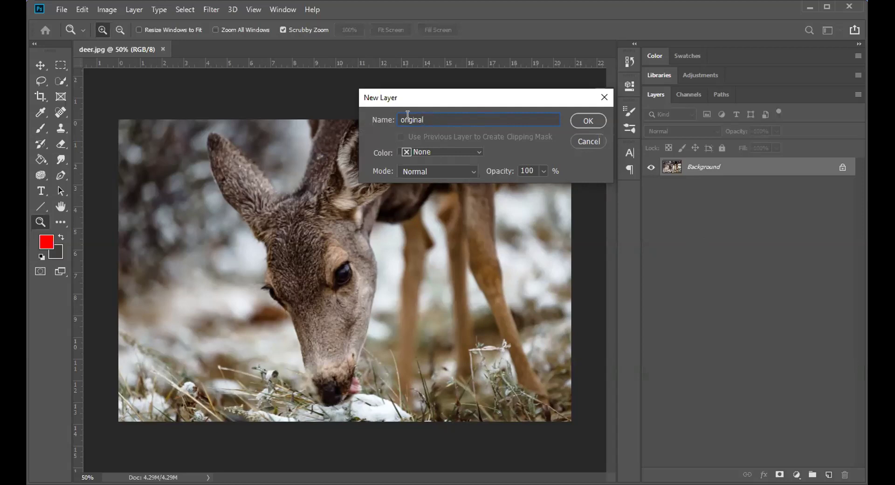
{"action": "left_click", "coordinate": [588, 121]}
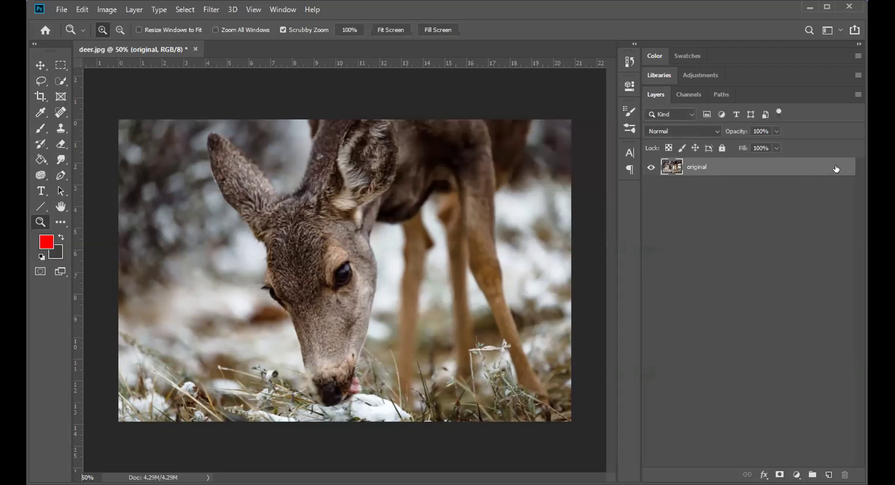
{"action": "left_click", "coordinate": [650, 168]}
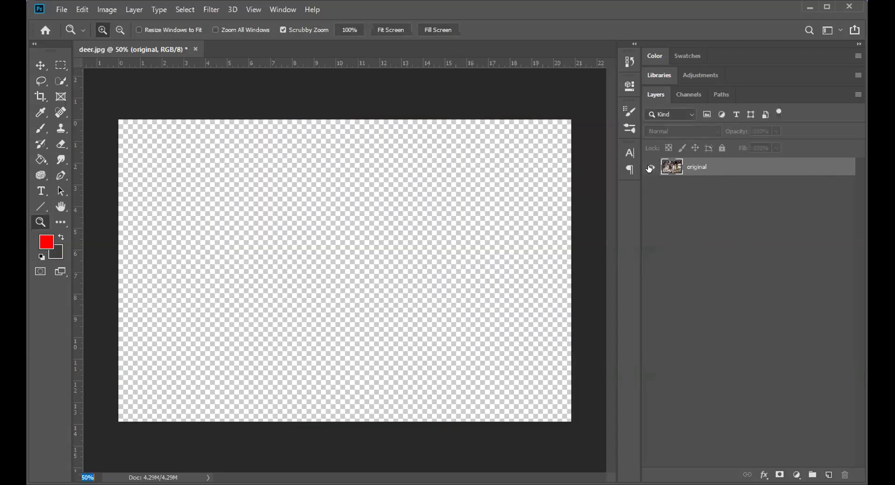
{"action": "left_click", "coordinate": [650, 168]}
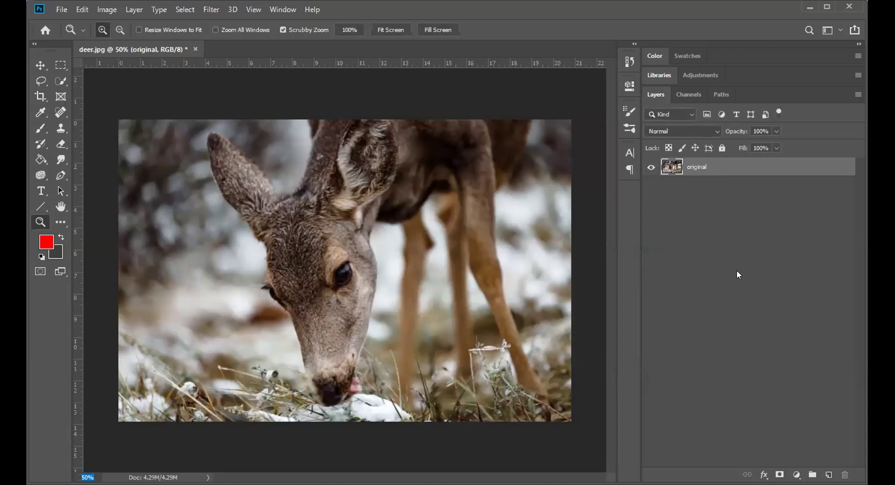
- Save the document as deer.psd in Photoshop format with layers included
{"action": "left_click", "coordinate": [61, 10]}
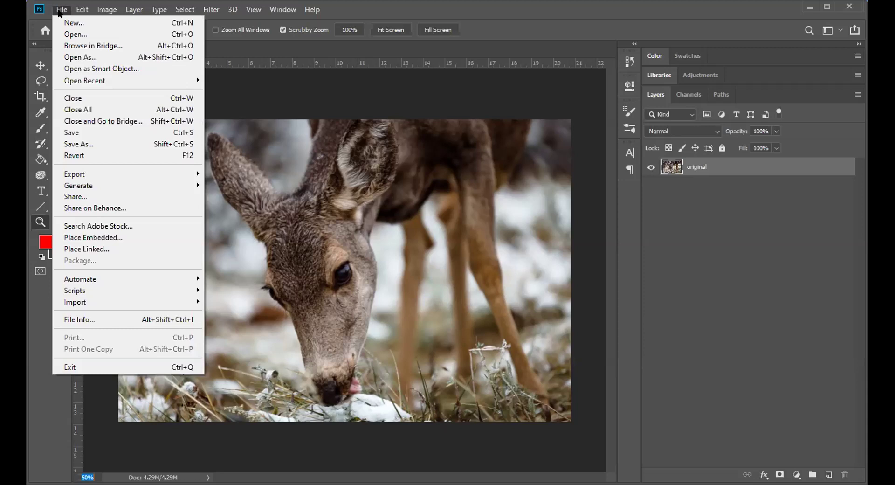
{"action": "left_click", "coordinate": [70, 150]}
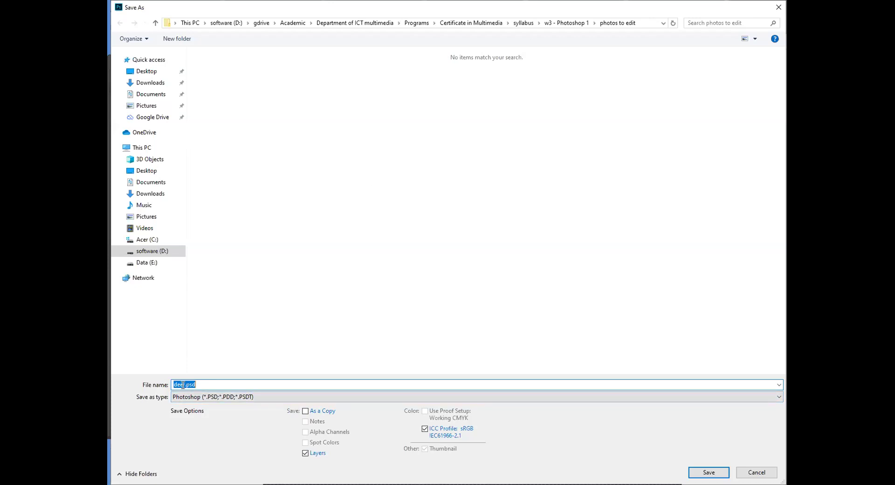
{"action": "left_click", "coordinate": [220, 383]}
{"action": "left_click", "coordinate": [708, 472]}
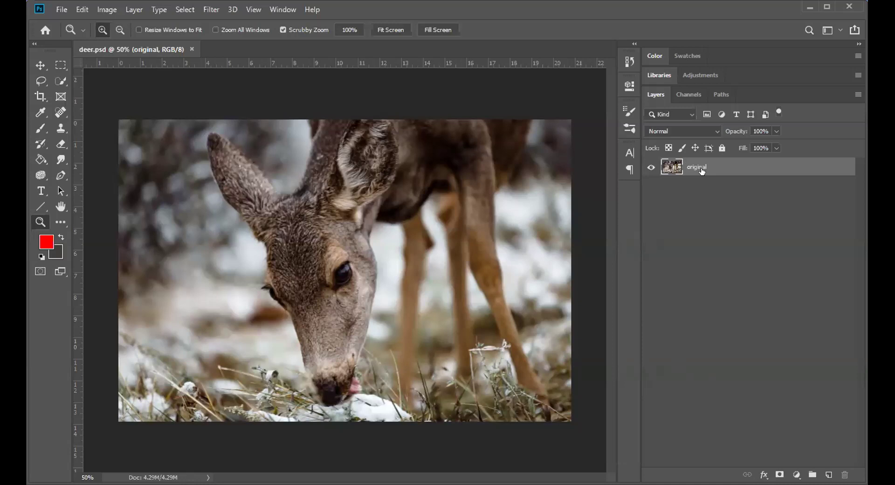
- Duplicate the original layer, check both layers by toggling their visibility, and delete the copy
{"action": "left_click_drag", "start_coordinate": [688, 166], "coordinate": [826, 466]}
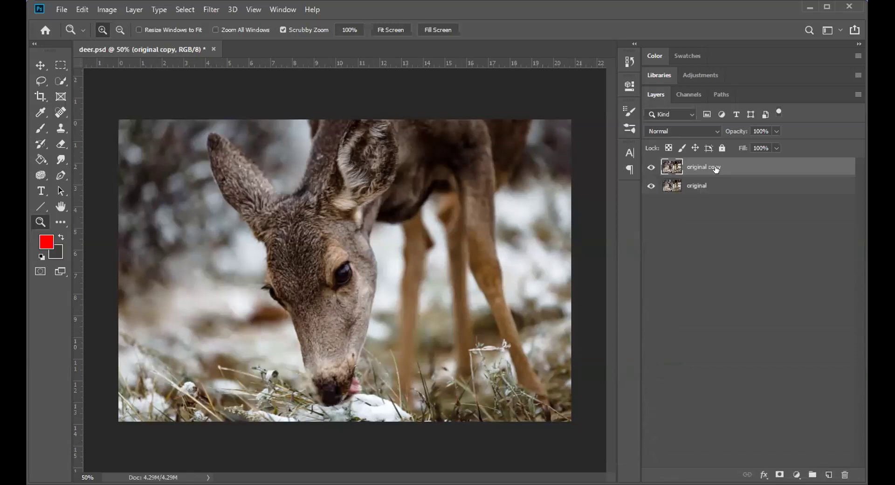
{"action": "left_click", "coordinate": [651, 167]}
{"action": "left_click", "coordinate": [649, 184]}
{"action": "left_click", "coordinate": [649, 185]}
{"action": "left_click", "coordinate": [651, 167]}
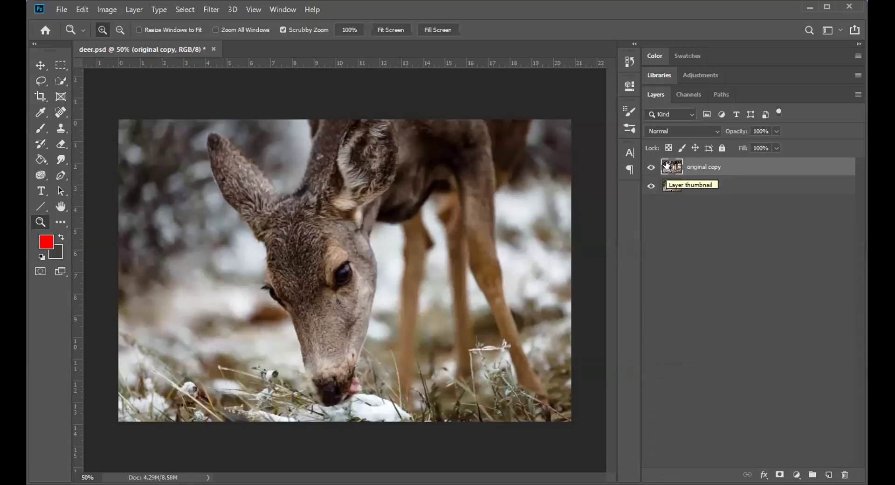
{"action": "left_click_drag", "start_coordinate": [670, 172], "coordinate": [844, 475]}
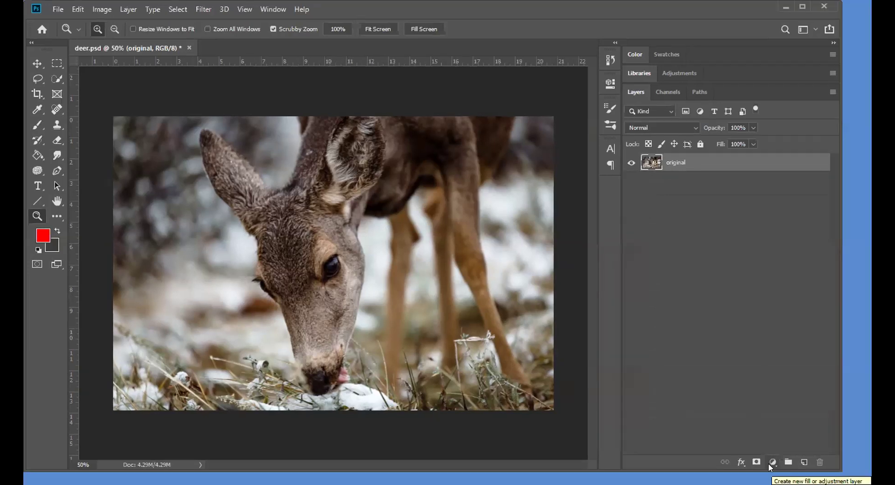
- Add a Brightness/Contrast adjustment layer above the original layer with brightness 25 and contrast 55
{"action": "left_click", "coordinate": [772, 461]}
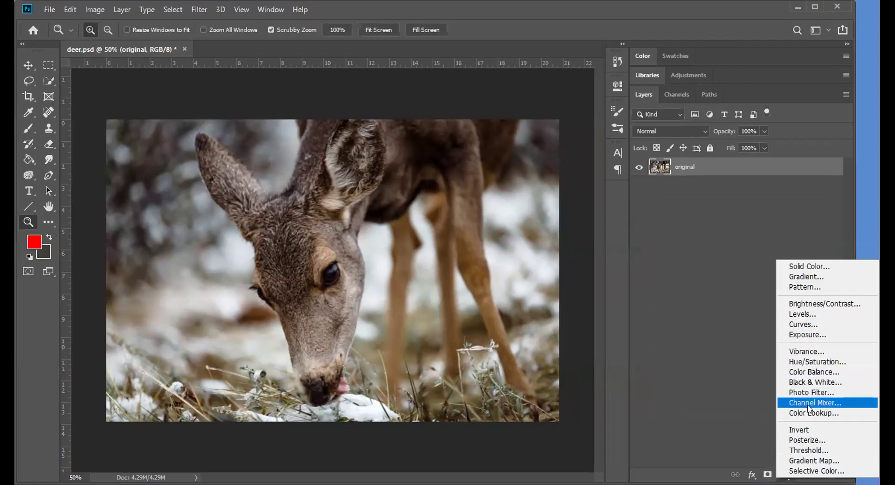
{"action": "left_click", "coordinate": [811, 303]}
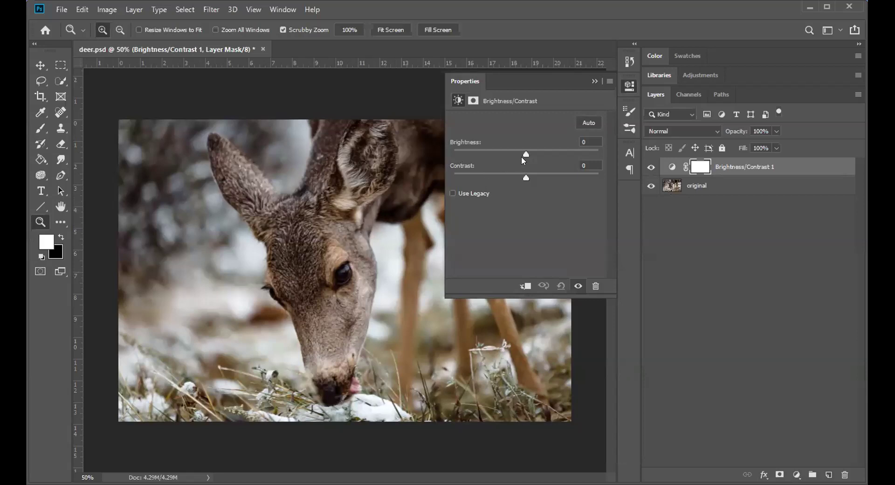
{"action": "left_click_drag", "start_coordinate": [525, 157], "coordinate": [564, 173]}
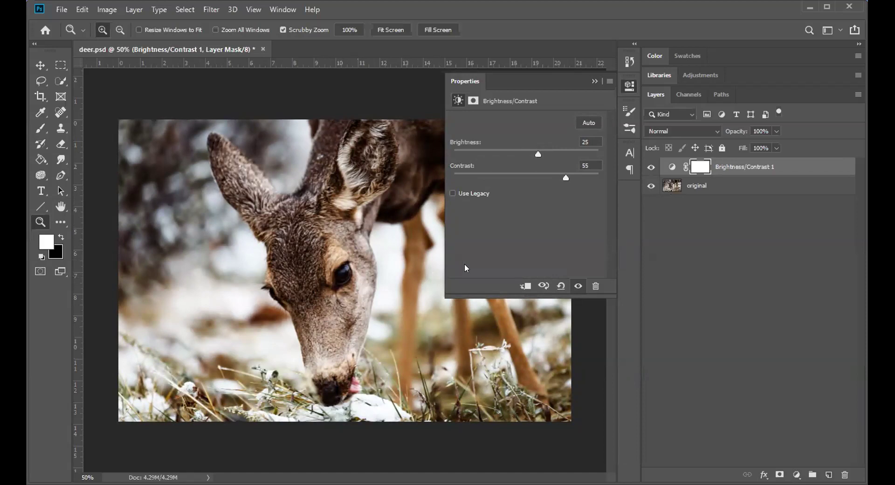
{"action": "left_click", "coordinate": [592, 80]}
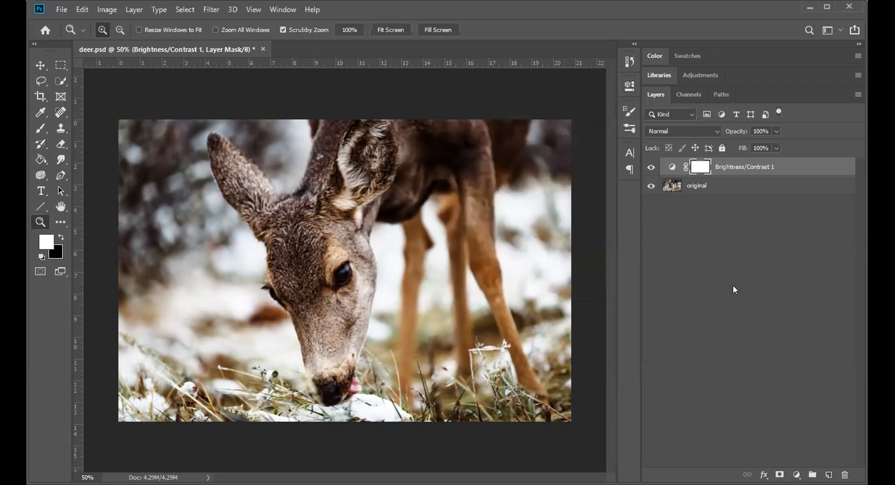
- Compare the photo with and without the Brightness/Contrast adjustment layer, and delete that adjustment layer
{"action": "left_click", "coordinate": [650, 168]}
{"action": "left_click", "coordinate": [650, 168]}
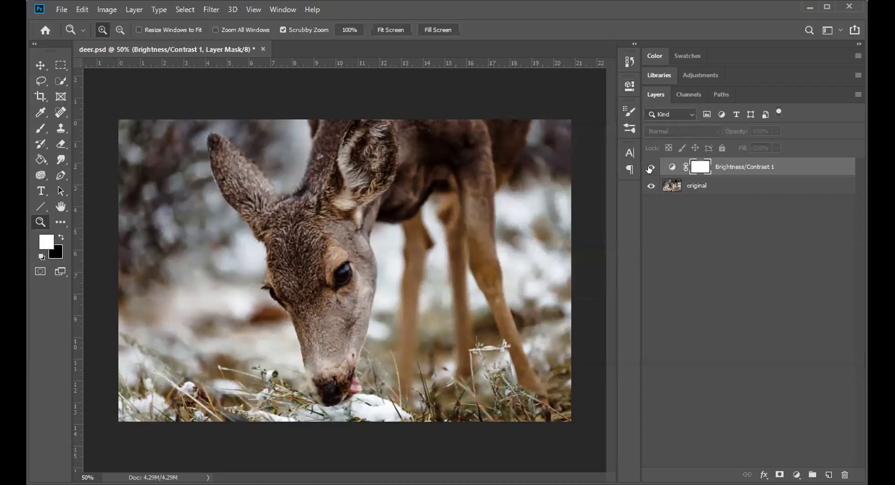
{"action": "left_click", "coordinate": [650, 168]}
{"action": "left_click", "coordinate": [650, 167]}
{"action": "left_click", "coordinate": [649, 166]}
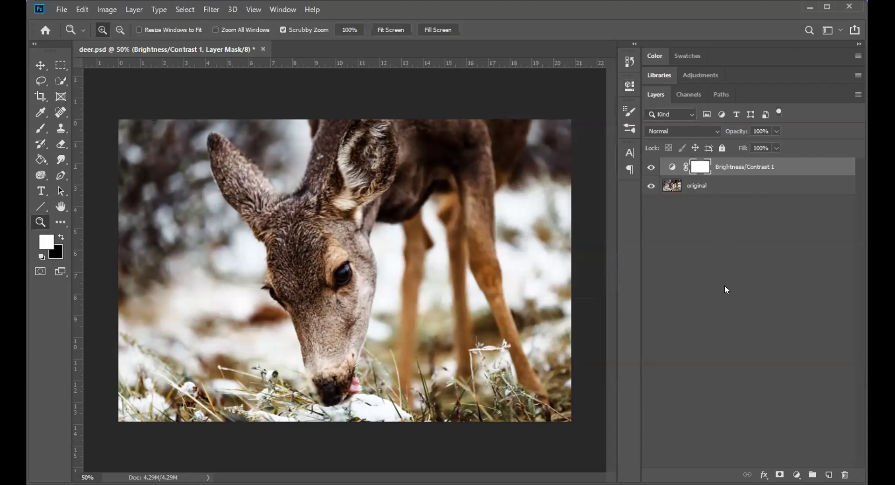
{"action": "left_click", "coordinate": [650, 167]}
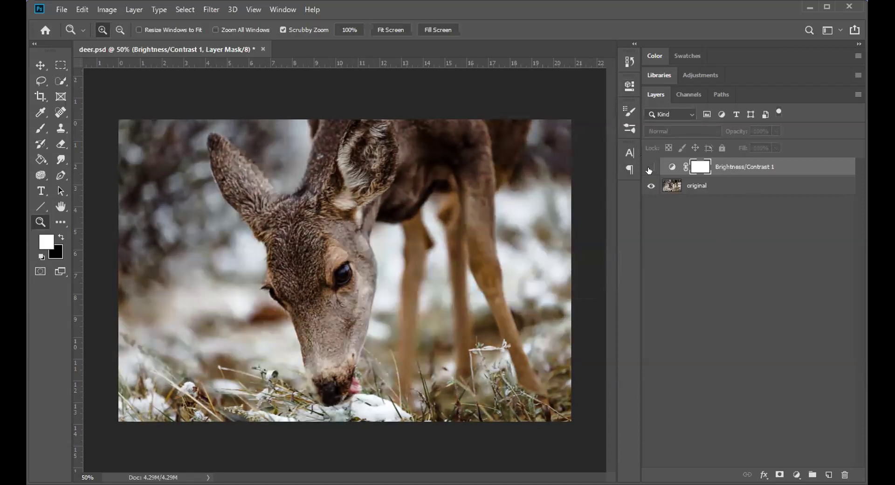
{"action": "left_click_drag", "start_coordinate": [722, 168], "coordinate": [844, 474]}
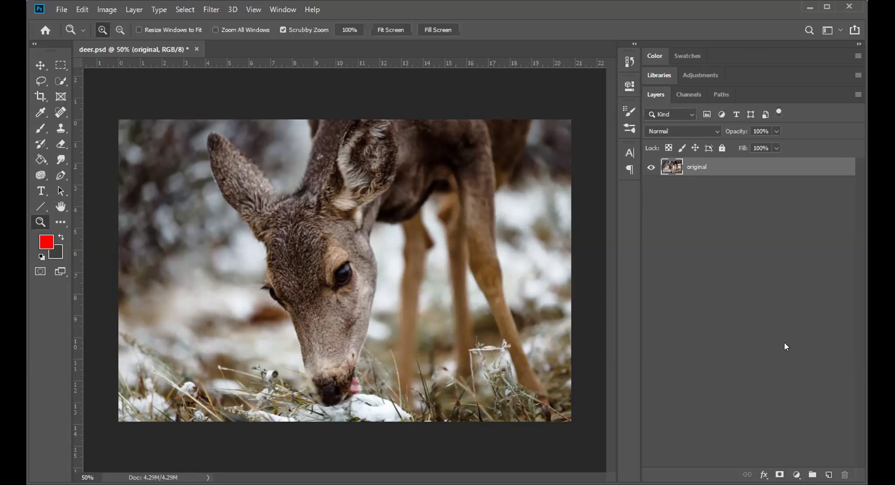
- Apply a Brightness/Contrast adjustment directly to the original layer with brightness 49 and contrast 55
{"action": "left_click", "coordinate": [106, 9]}
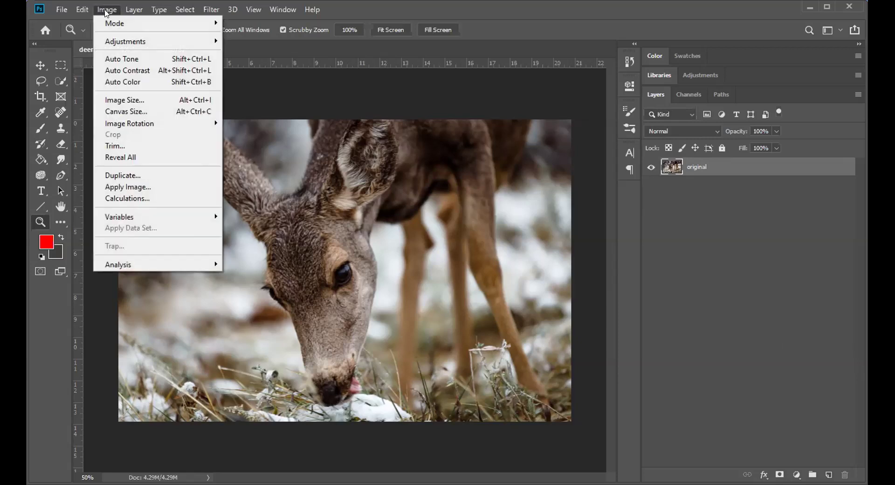
{"action": "mouse_move", "coordinate": [114, 41]}
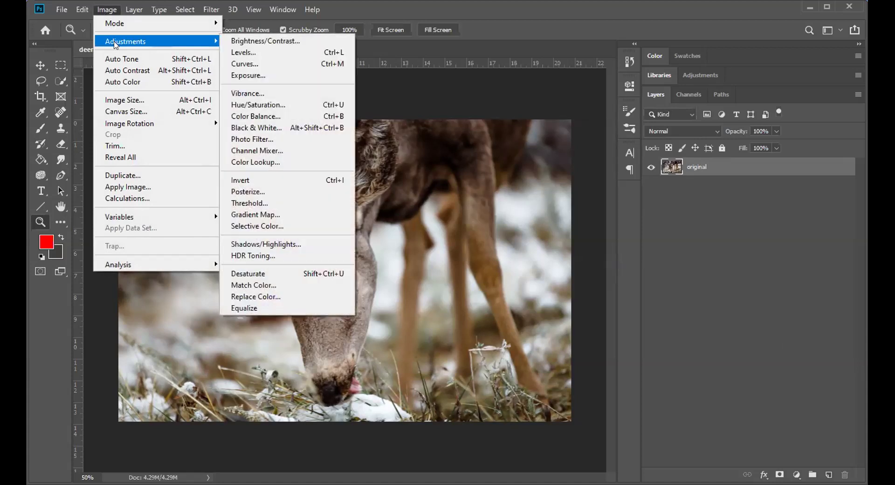
{"action": "left_click", "coordinate": [260, 41]}
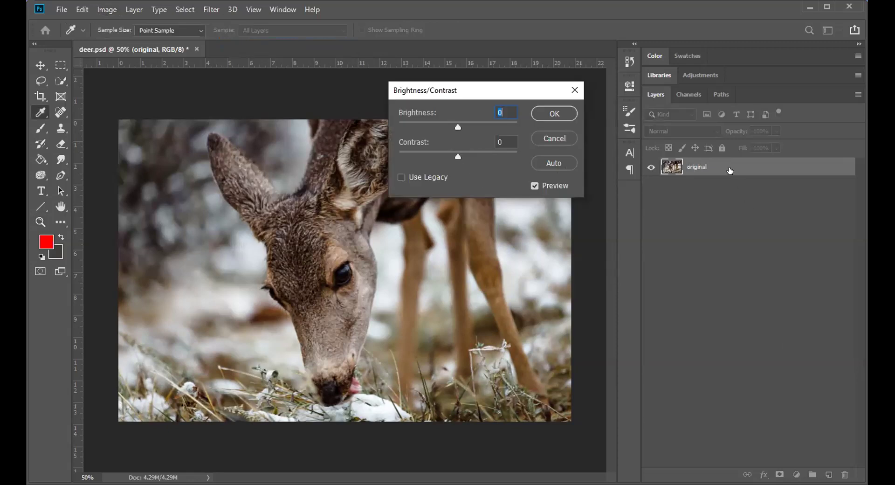
{"action": "left_click_drag", "start_coordinate": [458, 159], "coordinate": [498, 159]}
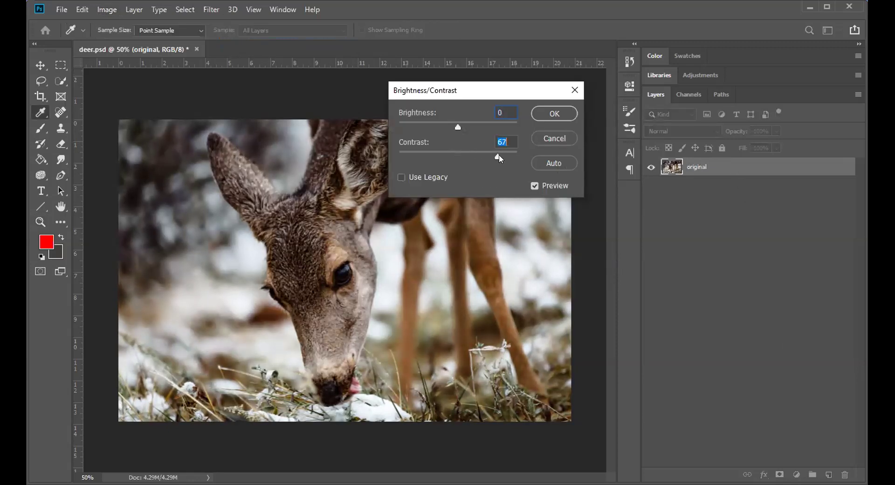
{"action": "left_click_drag", "start_coordinate": [457, 125], "coordinate": [471, 124]}
{"action": "left_click_drag", "start_coordinate": [486, 126], "coordinate": [476, 126]}
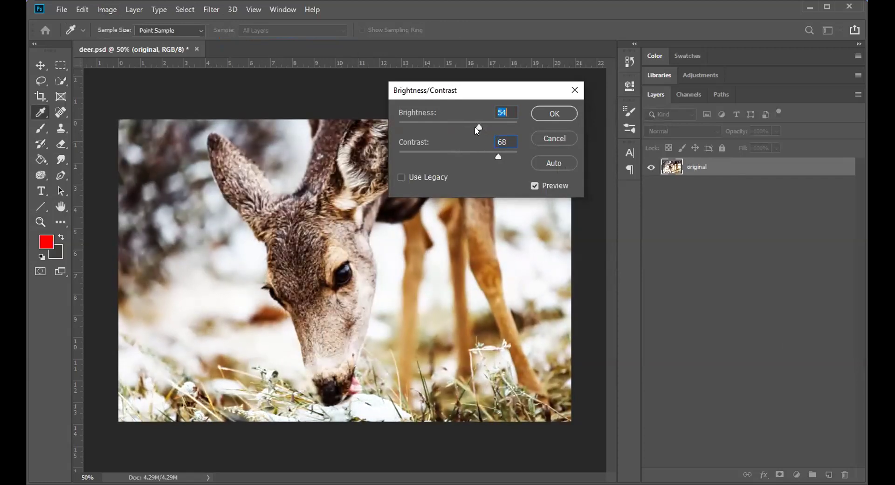
{"action": "left_click_drag", "start_coordinate": [491, 155], "coordinate": [490, 156]}
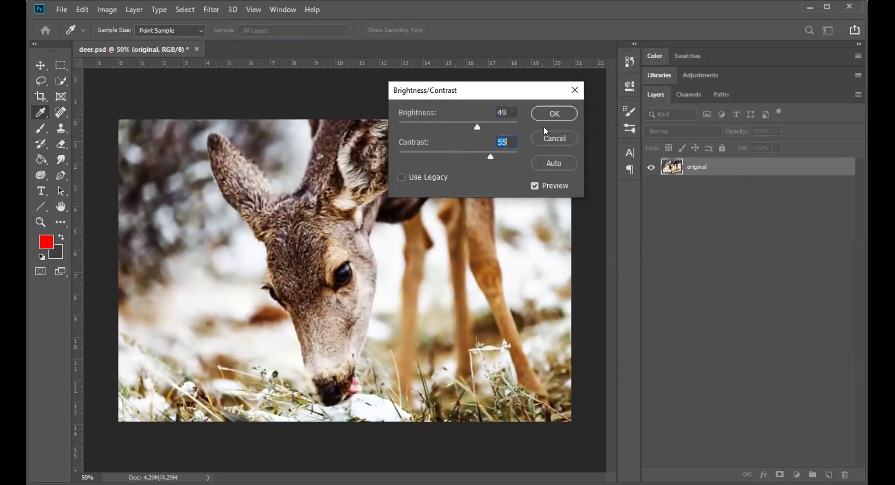
{"action": "left_click", "coordinate": [553, 113]}
{"action": "key", "text": "z"}
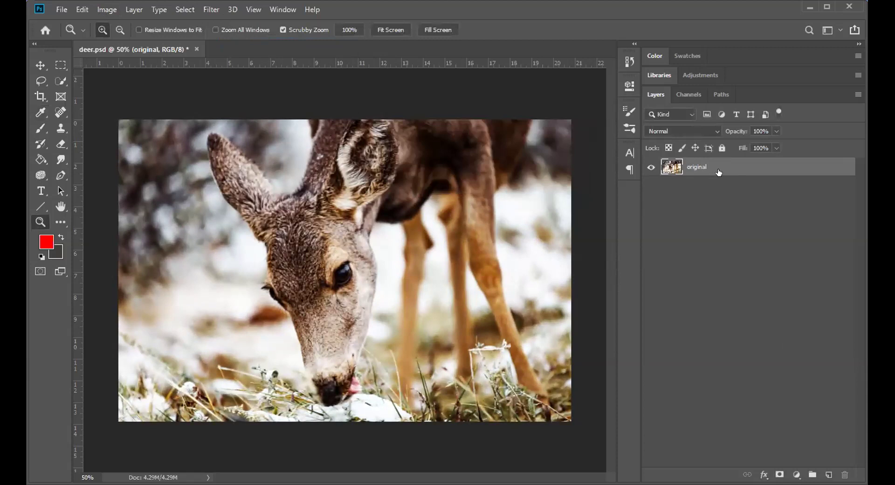
- Toggle the original layer's visibility, and use the document history to revert the direct Brightness/Contrast adjustment to the Delete Layer state
{"action": "left_click", "coordinate": [650, 168]}
{"action": "left_click", "coordinate": [649, 168]}
{"action": "left_click", "coordinate": [252, 9]}
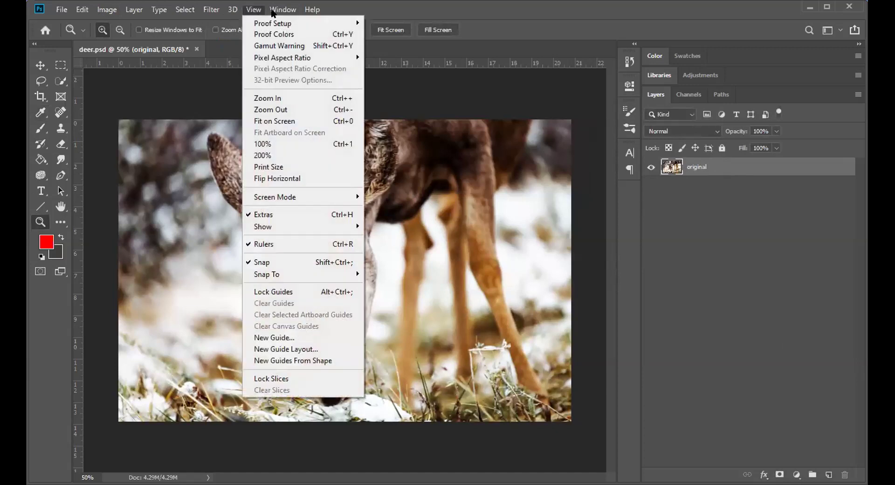
{"action": "mouse_move", "coordinate": [280, 11]}
{"action": "left_click", "coordinate": [303, 218]}
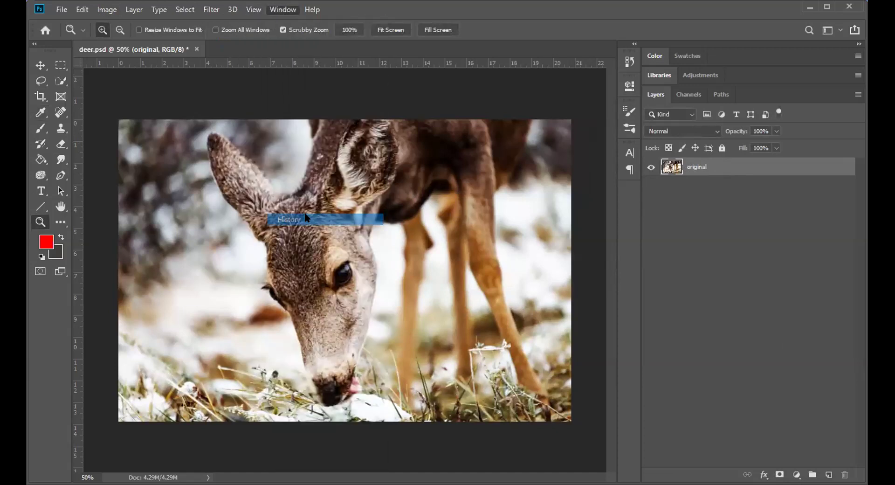
{"action": "left_click", "coordinate": [546, 208]}
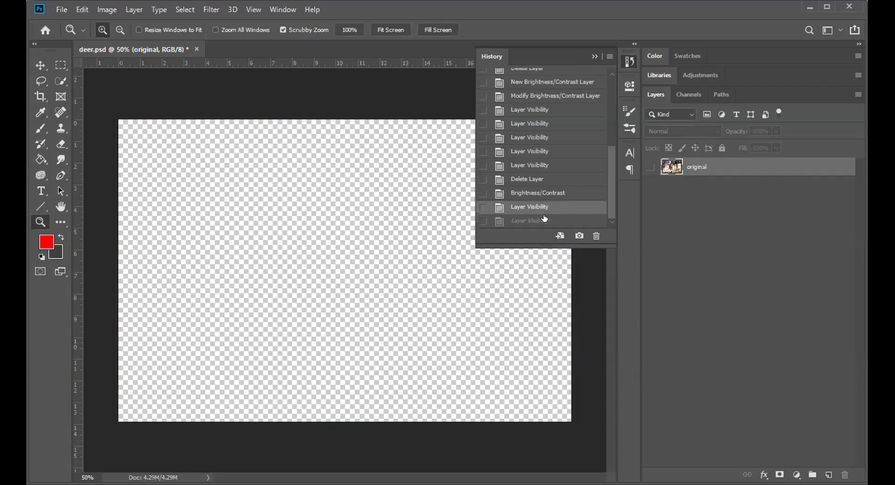
{"action": "left_click", "coordinate": [543, 179]}
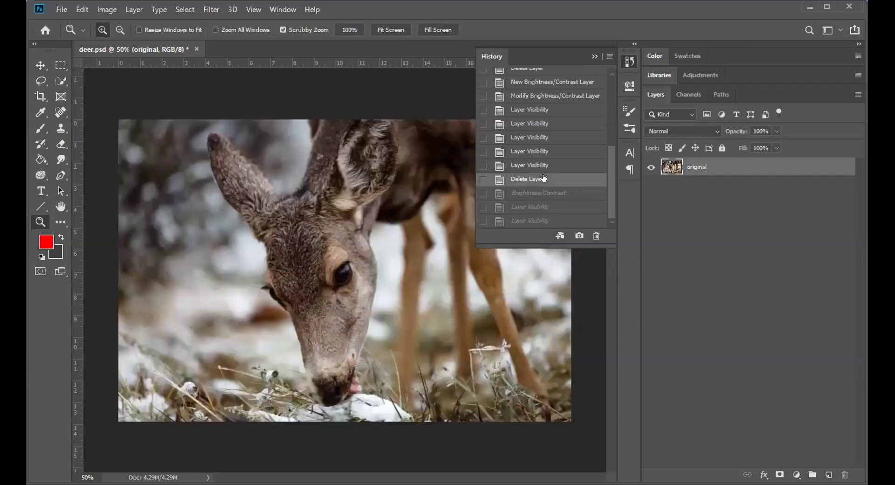
{"action": "left_click", "coordinate": [523, 193]}
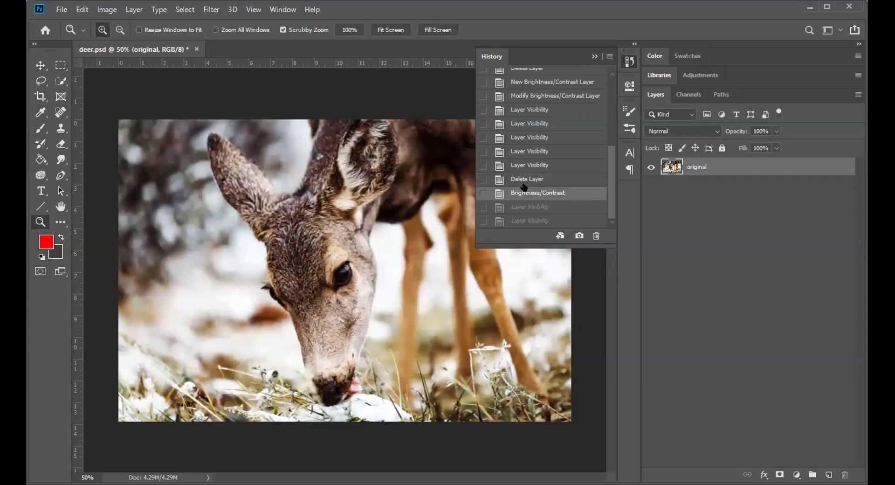
{"action": "left_click", "coordinate": [524, 179]}
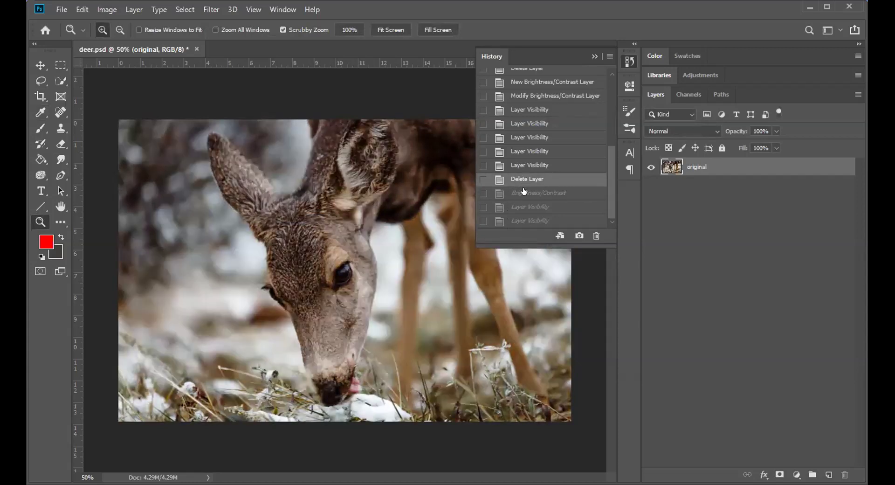
{"action": "left_click", "coordinate": [591, 55]}
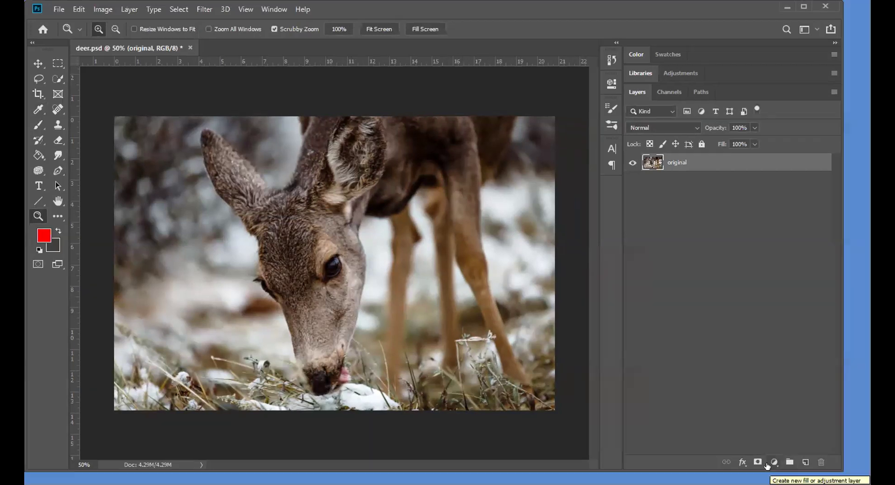
- Add a Levels adjustment layer above the original layer with midtones 2.56 and white input level 190
{"action": "left_click", "coordinate": [768, 463]}
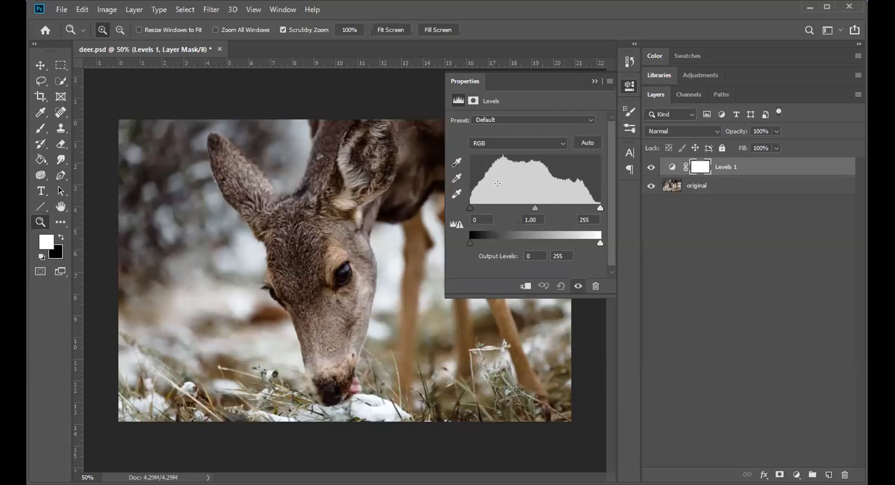
{"action": "mouse_move", "coordinate": [534, 208]}
{"action": "left_mouse_down"}
{"action": "mouse_move", "coordinate": [570, 205]}
{"action": "mouse_move", "coordinate": [464, 208]}
{"action": "mouse_move", "coordinate": [530, 204]}
{"action": "left_mouse_up"}
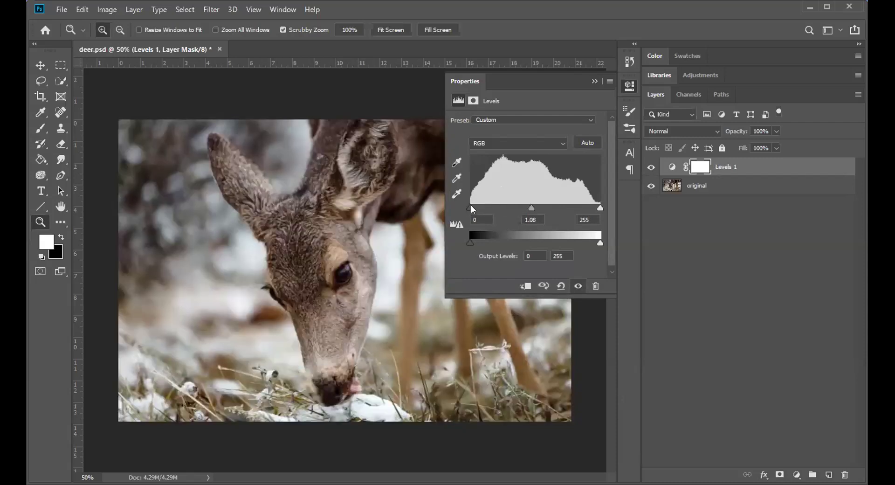
{"action": "mouse_move", "coordinate": [471, 208]}
{"action": "left_mouse_down"}
{"action": "mouse_move", "coordinate": [547, 203]}
{"action": "mouse_move", "coordinate": [460, 203]}
{"action": "left_mouse_up"}
{"action": "left_click_drag", "start_coordinate": [600, 208], "coordinate": [567, 208]}
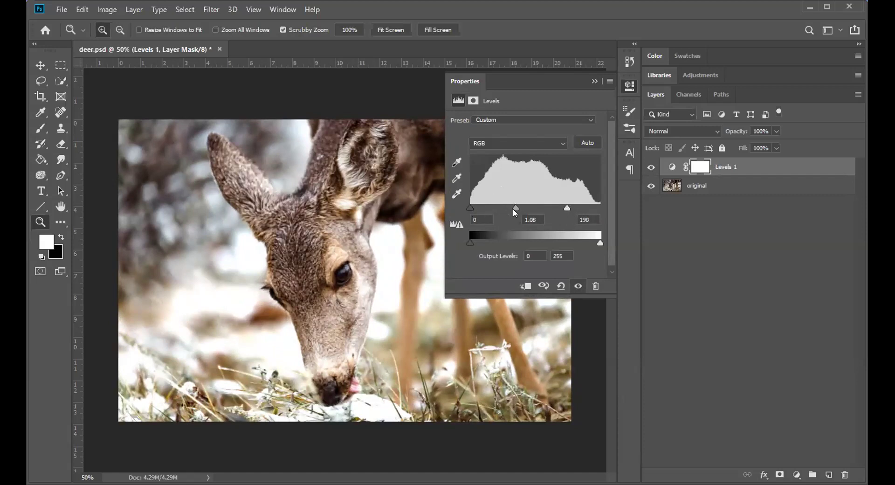
{"action": "left_click_drag", "start_coordinate": [515, 207], "coordinate": [485, 208]}
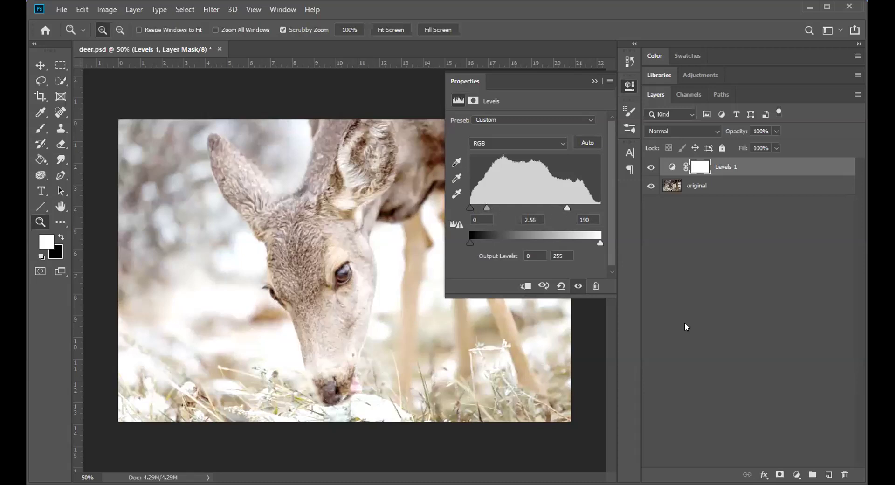
- Delete the Levels adjustment layer and collapse its properties
{"action": "left_click", "coordinate": [594, 285]}
{"action": "left_click", "coordinate": [400, 189]}
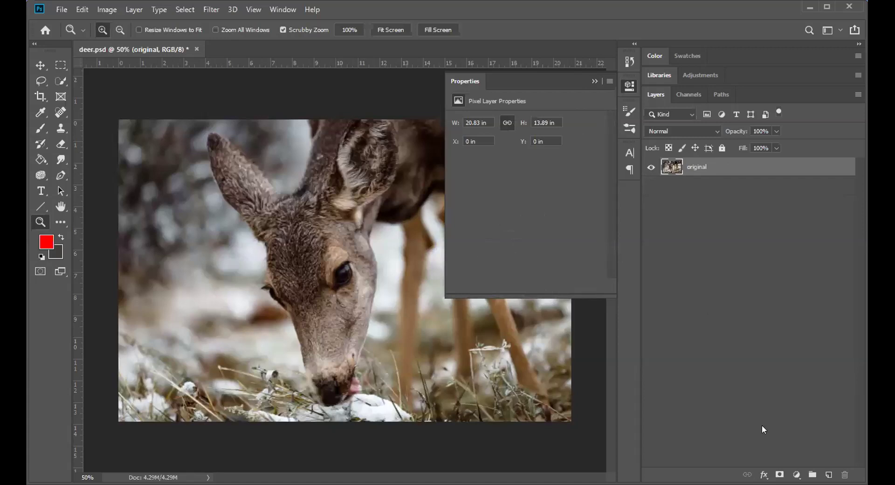
{"action": "left_click", "coordinate": [591, 81]}
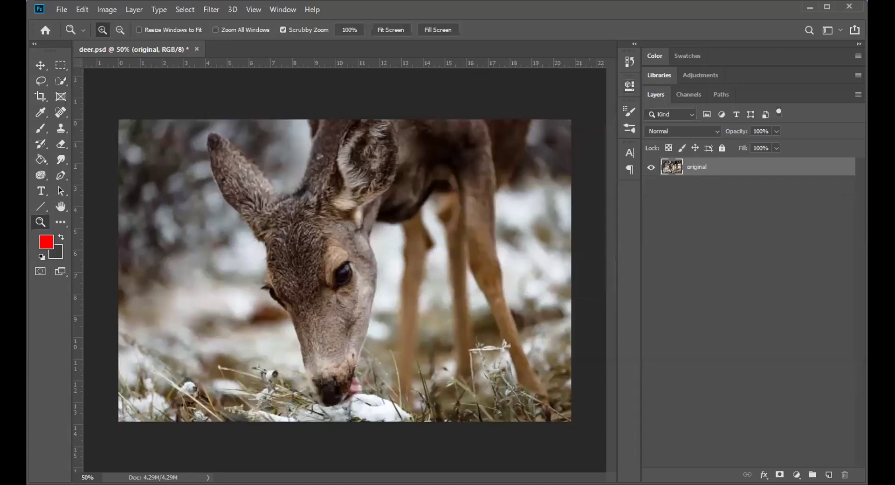
- Add a Curves adjustment layer above the original layer and raise the middle of the RGB curve to brighten the photo
{"action": "left_click", "coordinate": [795, 474]}
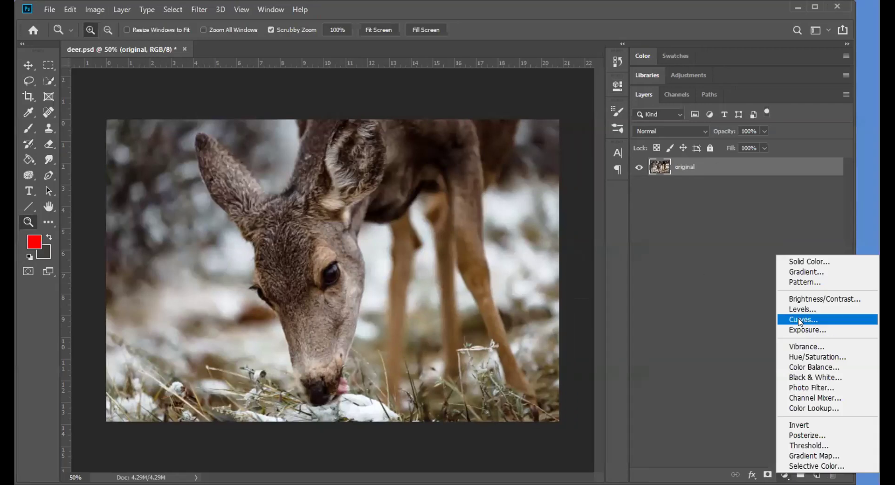
{"action": "left_click", "coordinate": [799, 319]}
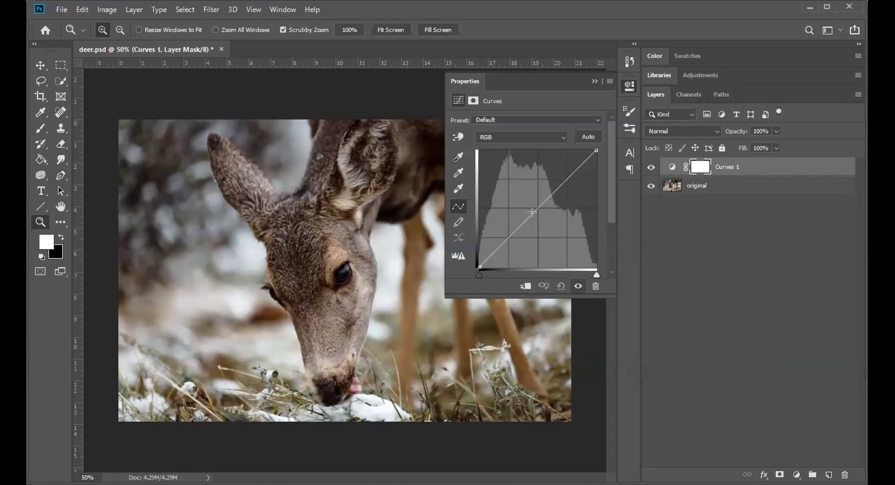
{"action": "left_click_drag", "start_coordinate": [532, 212], "coordinate": [540, 173]}
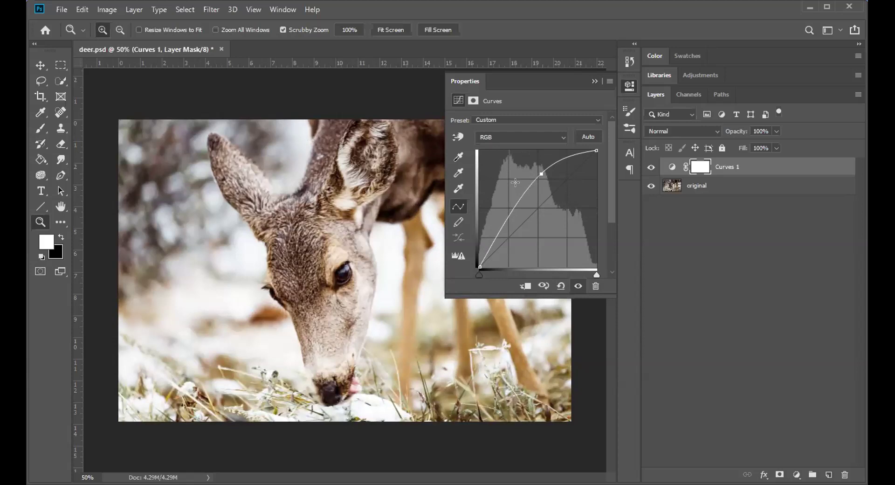
{"action": "left_click", "coordinate": [591, 79]}
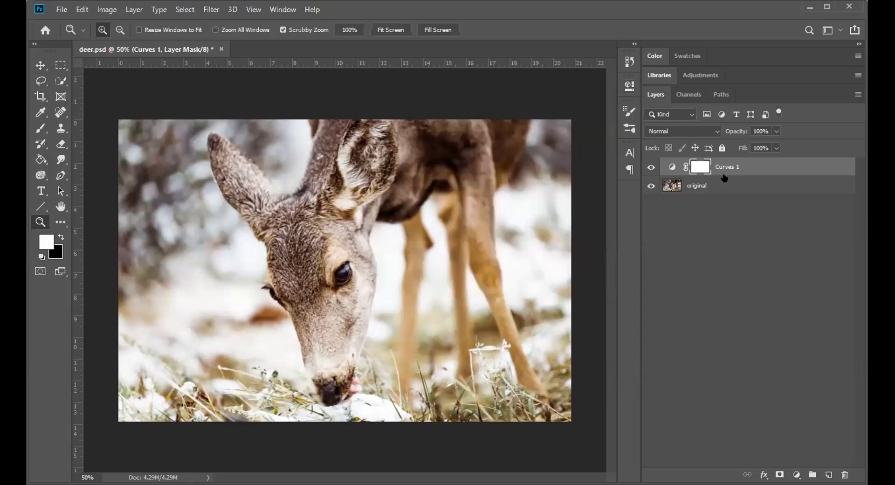
- Compare the photo with and without the Curves adjustment, leave that layer hidden, and delete its layer mask
{"action": "left_click", "coordinate": [650, 168]}
{"action": "left_click", "coordinate": [650, 168]}
{"action": "left_click", "coordinate": [650, 168]}
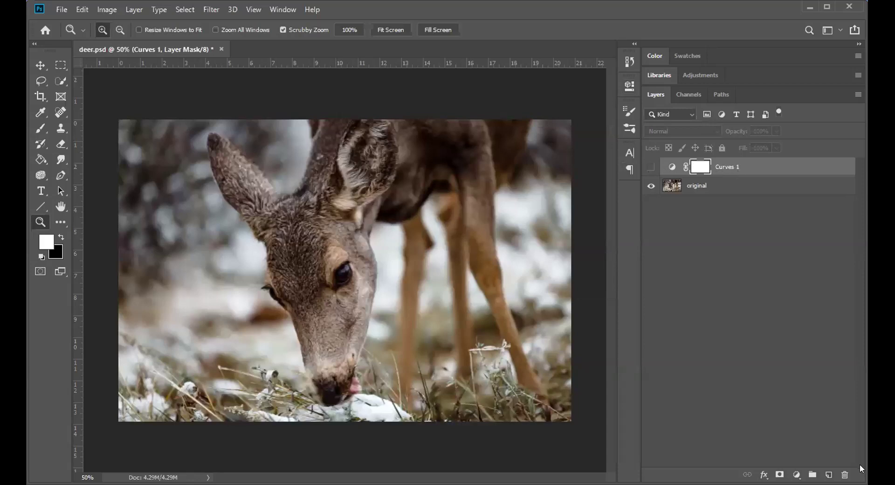
{"action": "left_click", "coordinate": [844, 475]}
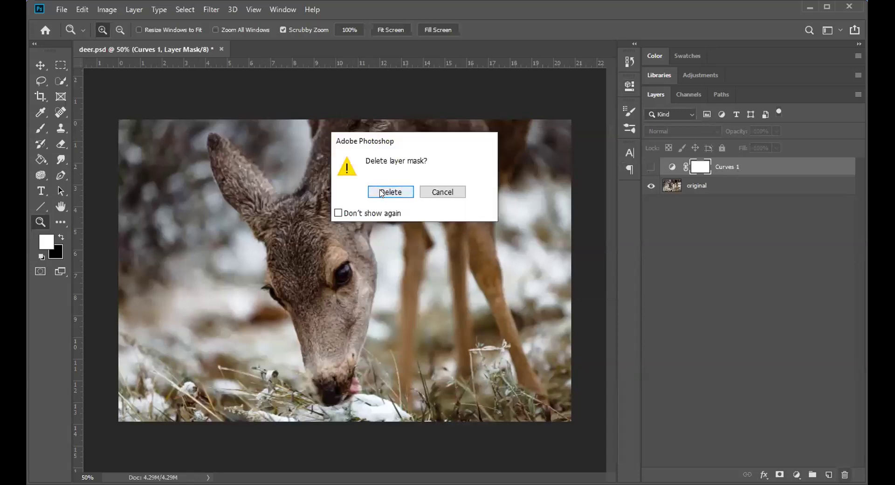
{"action": "left_click", "coordinate": [381, 192]}
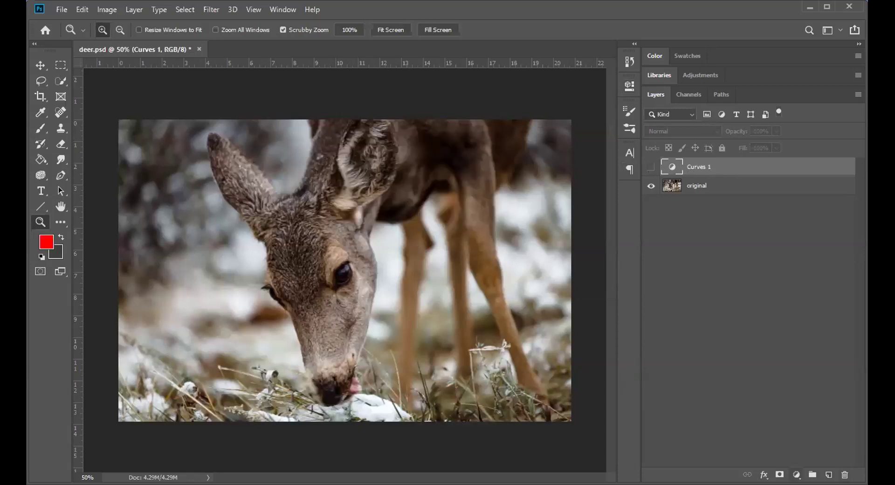
- Add a Brightness/Contrast adjustment layer above the Curves layer with brightness 69 and contrast 23, and deselect all layers
{"action": "left_click", "coordinate": [796, 474]}
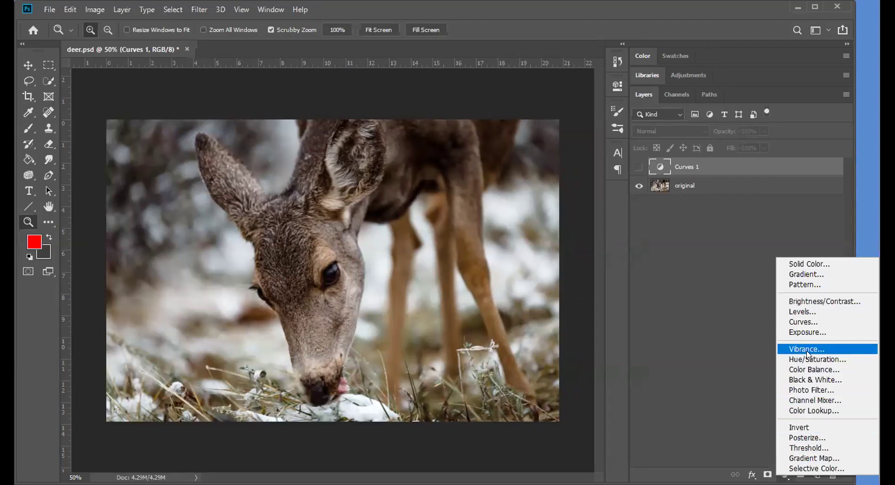
{"action": "left_click", "coordinate": [808, 302]}
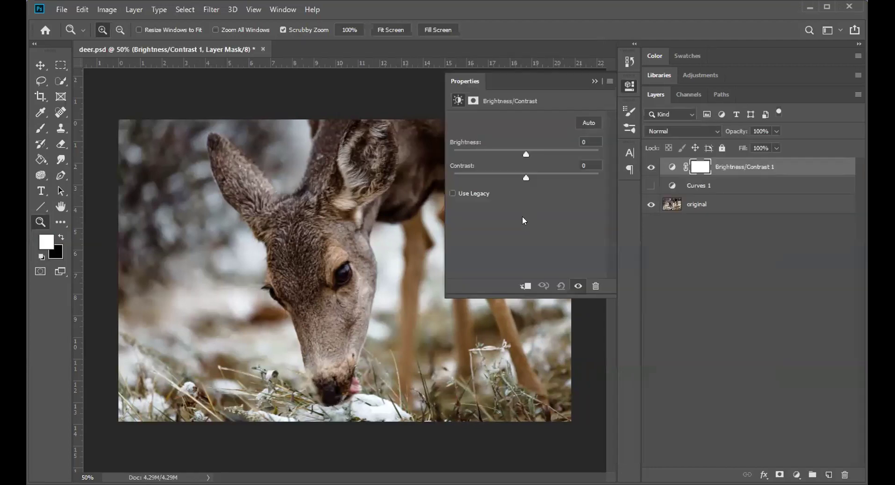
{"action": "left_click_drag", "start_coordinate": [526, 154], "coordinate": [559, 153]}
{"action": "mouse_move", "coordinate": [525, 179]}
{"action": "left_mouse_down"}
{"action": "mouse_move", "coordinate": [512, 182]}
{"action": "mouse_move", "coordinate": [541, 180]}
{"action": "left_mouse_up"}
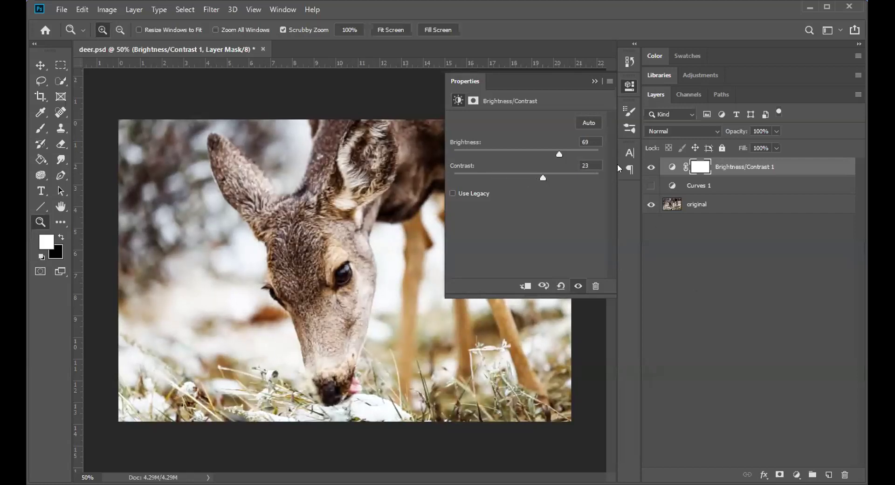
{"action": "left_click", "coordinate": [593, 82]}
{"action": "left_click", "coordinate": [741, 298]}
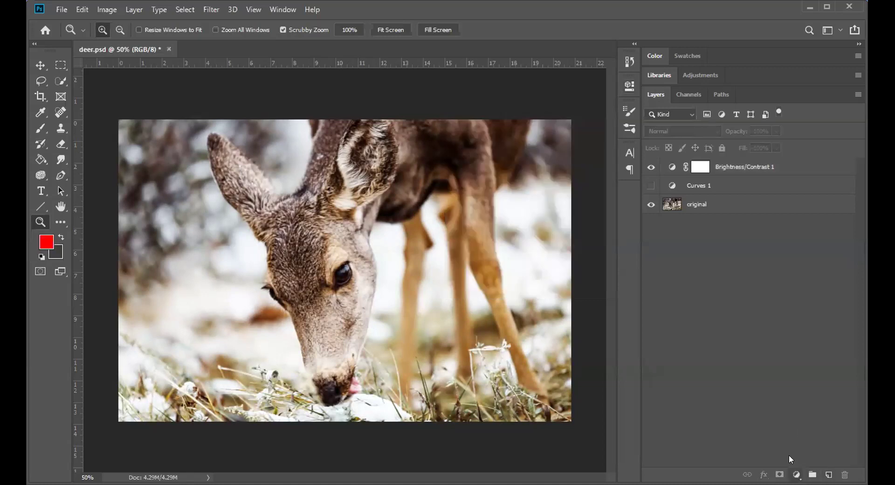
{"action": "left_click", "coordinate": [795, 474]}
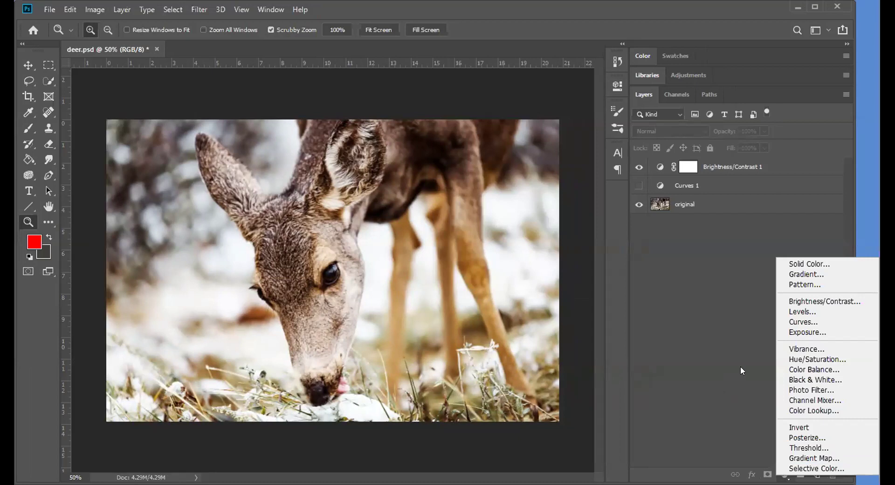
{"action": "left_click", "coordinate": [813, 275]}
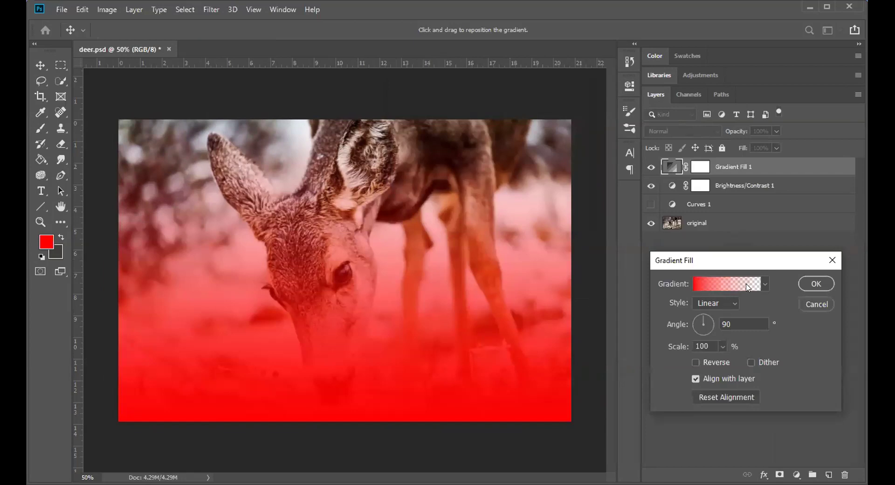
{"action": "left_click", "coordinate": [763, 283]}
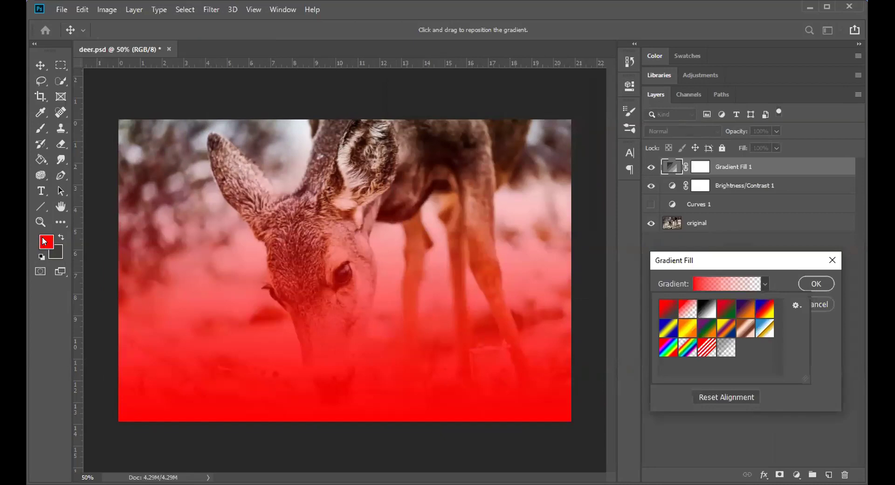
{"action": "left_click", "coordinate": [688, 328]}
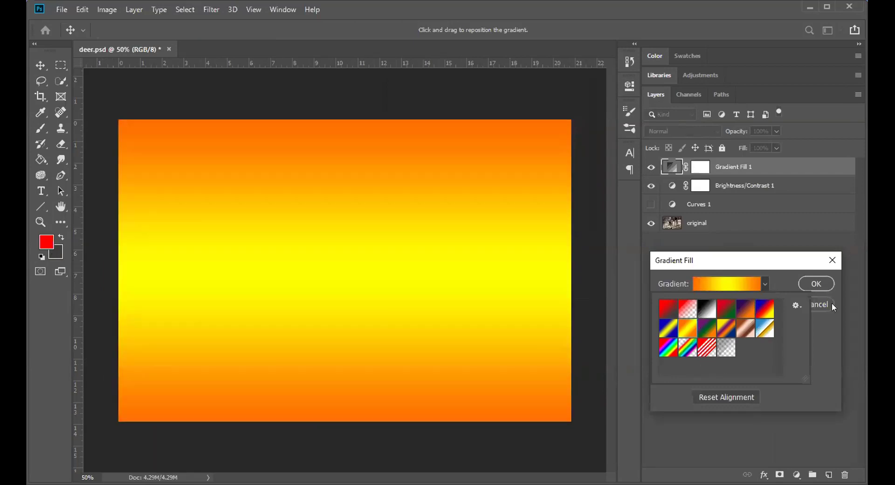
{"action": "left_click", "coordinate": [832, 260]}
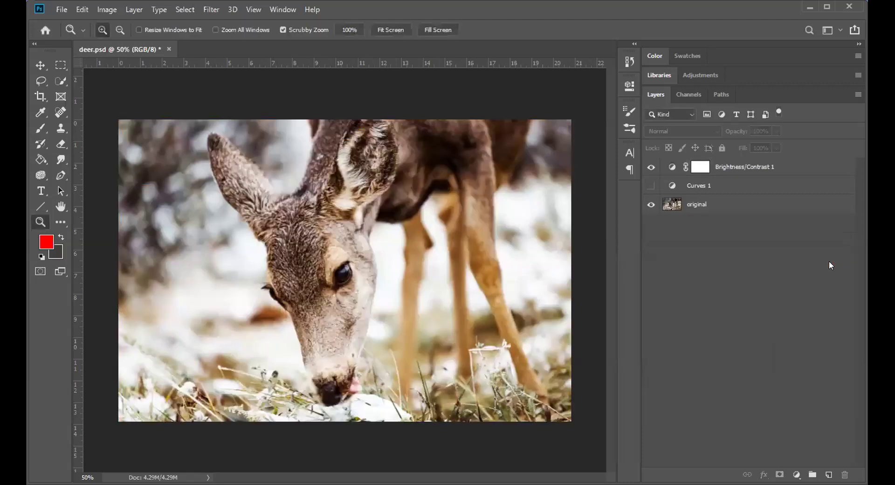
- Set the foreground color to the pale yellow #f9d976
{"action": "left_click", "coordinate": [41, 242]}
{"action": "left_click", "coordinate": [455, 121]}
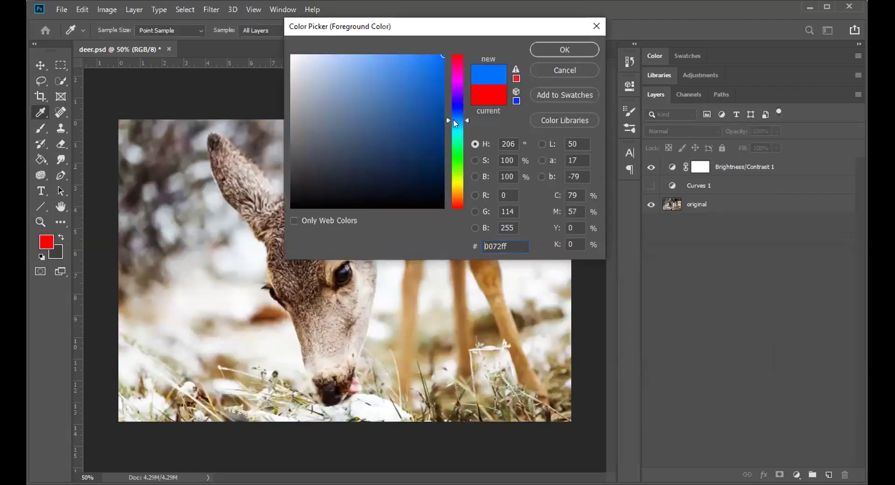
{"action": "left_click", "coordinate": [345, 58]}
{"action": "left_click_drag", "start_coordinate": [454, 158], "coordinate": [451, 189]}
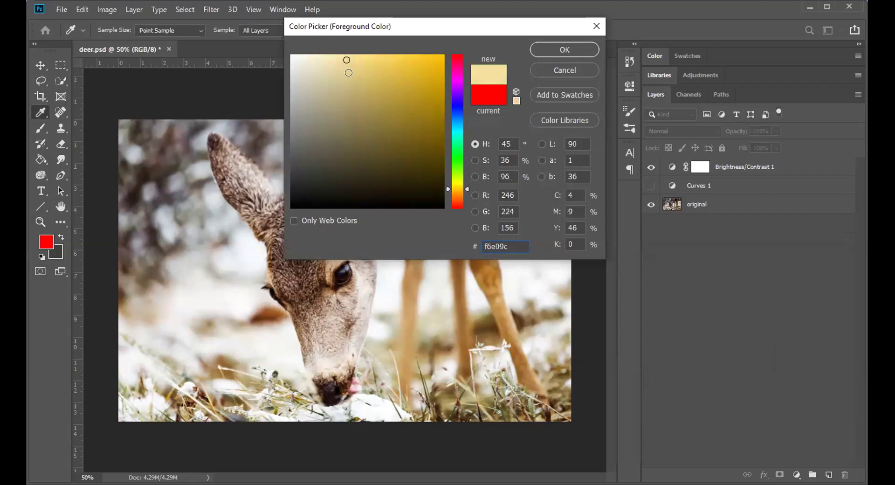
{"action": "left_click_drag", "start_coordinate": [345, 59], "coordinate": [370, 57]}
{"action": "left_click", "coordinate": [564, 49]}
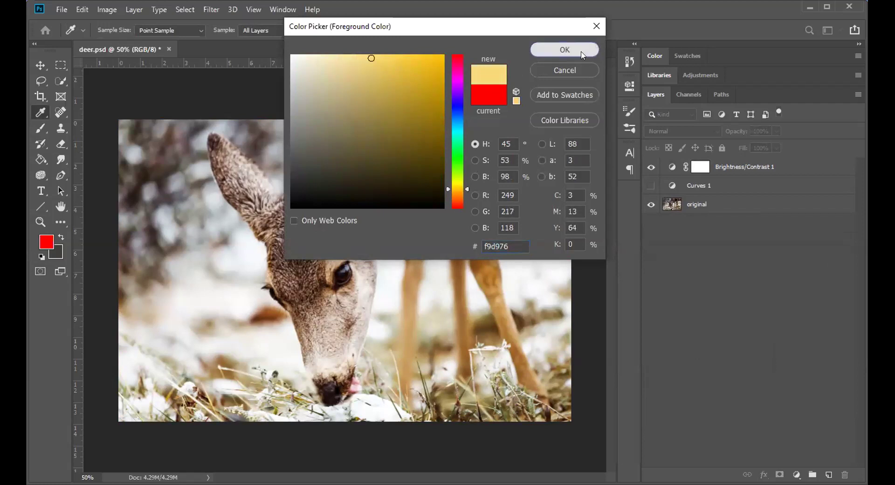
{"action": "key", "text": "z"}
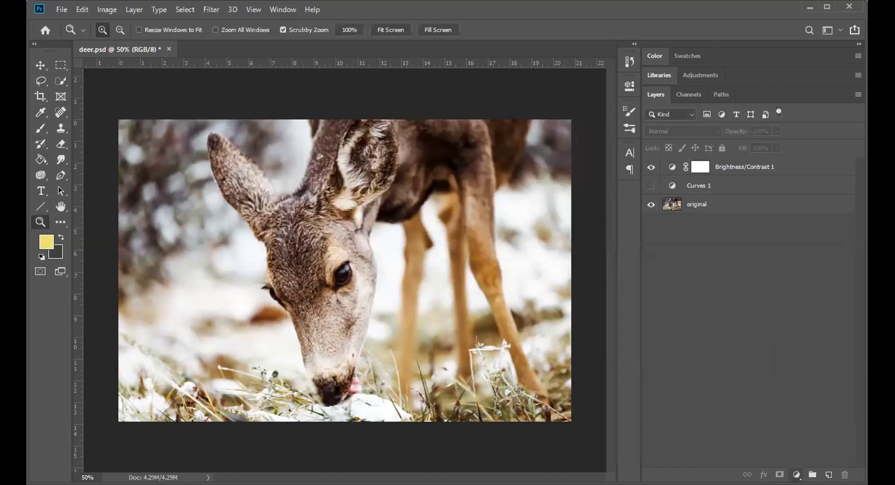
- Add a linear gradient fill layer above Brightness/Contrast, fading from pale yellow to transparent, with Reverse and Dither enabled and a 90° angle
{"action": "left_click", "coordinate": [797, 474]}
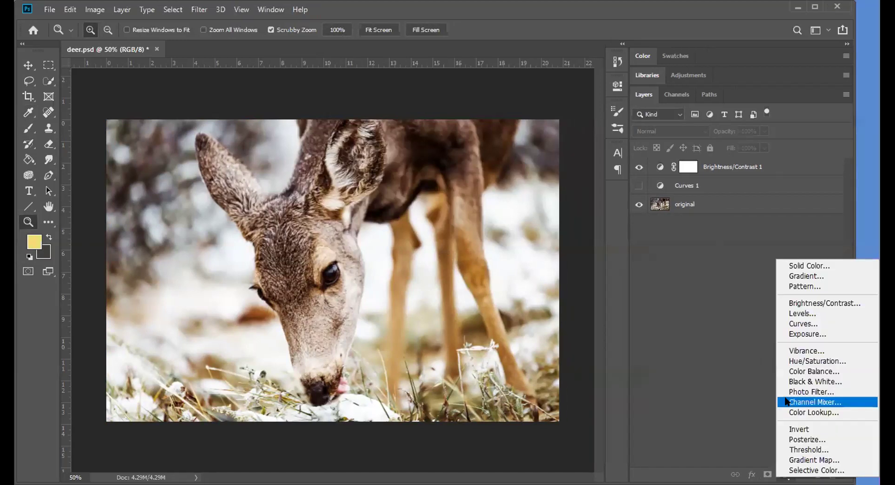
{"action": "left_click", "coordinate": [796, 279]}
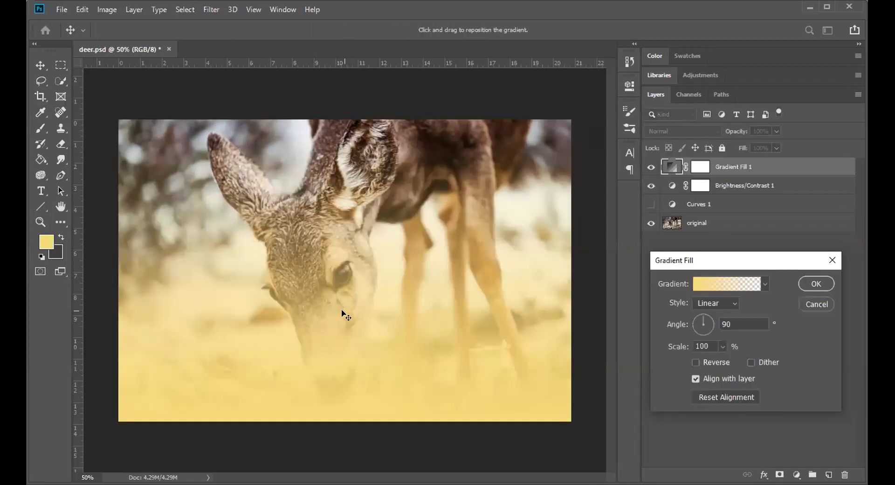
{"action": "left_click", "coordinate": [750, 362]}
{"action": "left_click", "coordinate": [691, 360]}
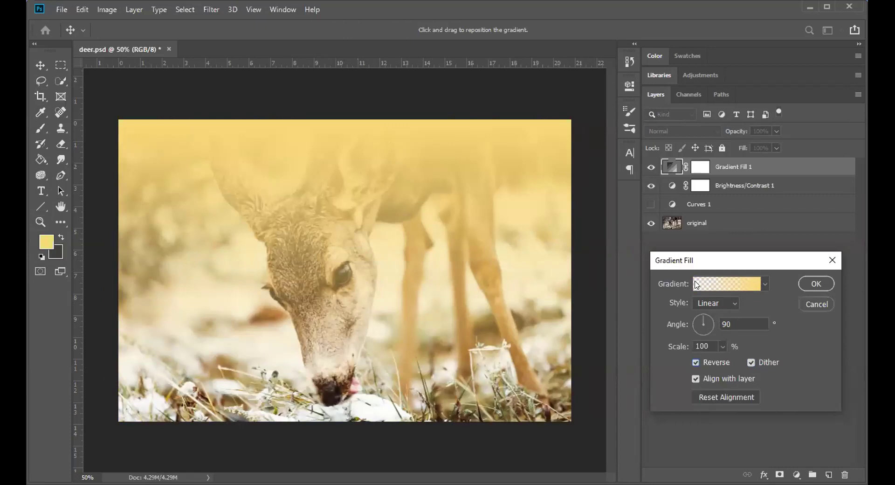
{"action": "left_click", "coordinate": [763, 284]}
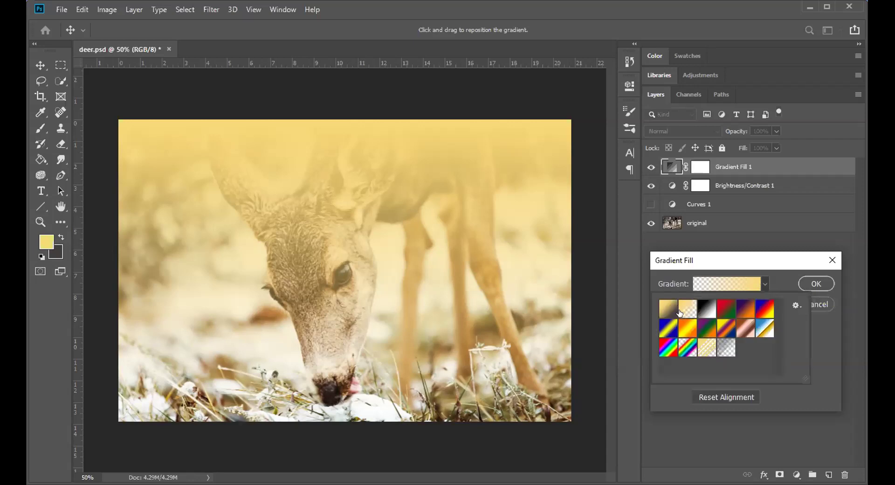
{"action": "left_click", "coordinate": [662, 315]}
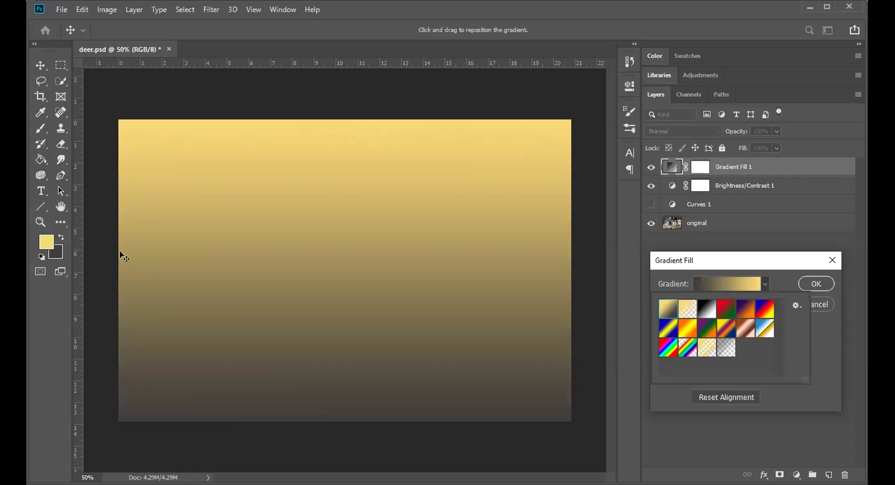
{"action": "left_click", "coordinate": [685, 312]}
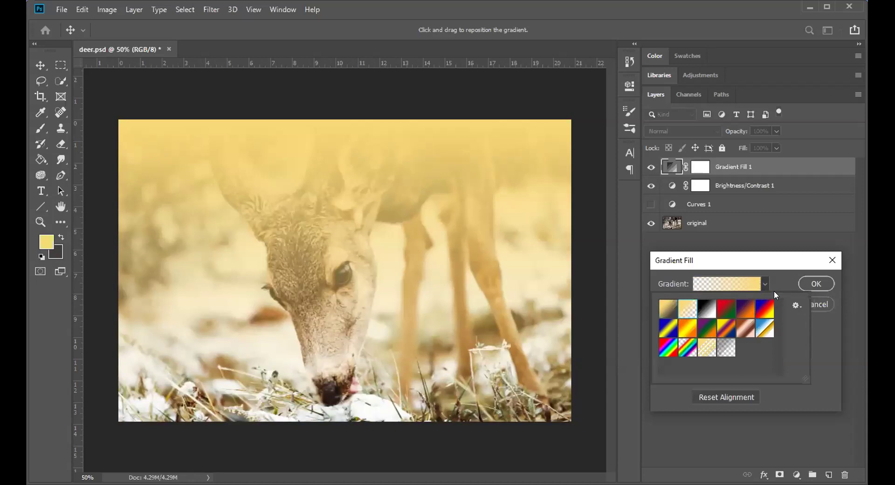
{"action": "left_click", "coordinate": [815, 283]}
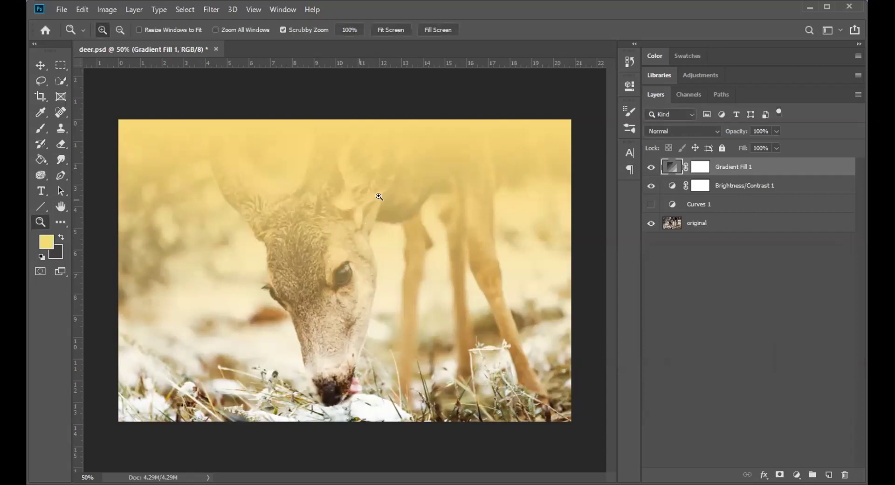
- Reduce the gradient fill layer's Fill to 52%
{"action": "left_click", "coordinate": [774, 148]}
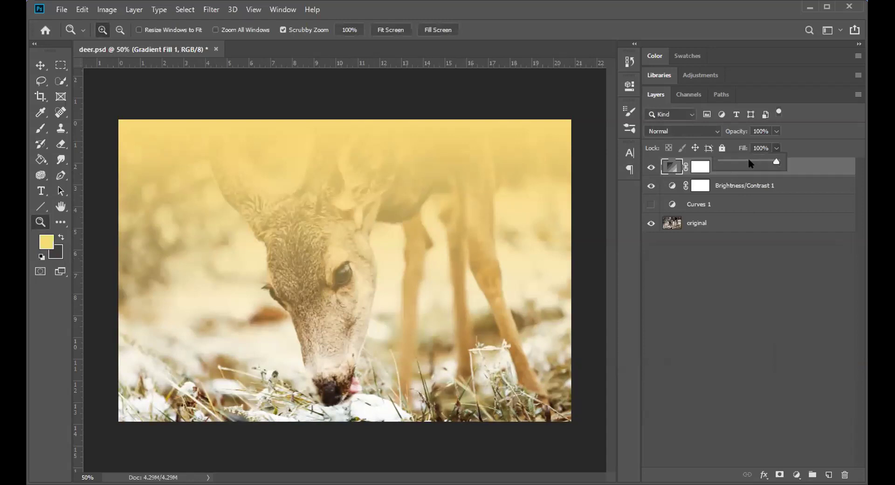
{"action": "left_click", "coordinate": [748, 160]}
{"action": "mouse_move", "coordinate": [752, 161]}
{"action": "left_mouse_down"}
{"action": "mouse_move", "coordinate": [778, 159]}
{"action": "mouse_move", "coordinate": [708, 159]}
{"action": "mouse_move", "coordinate": [743, 158]}
{"action": "left_mouse_up"}
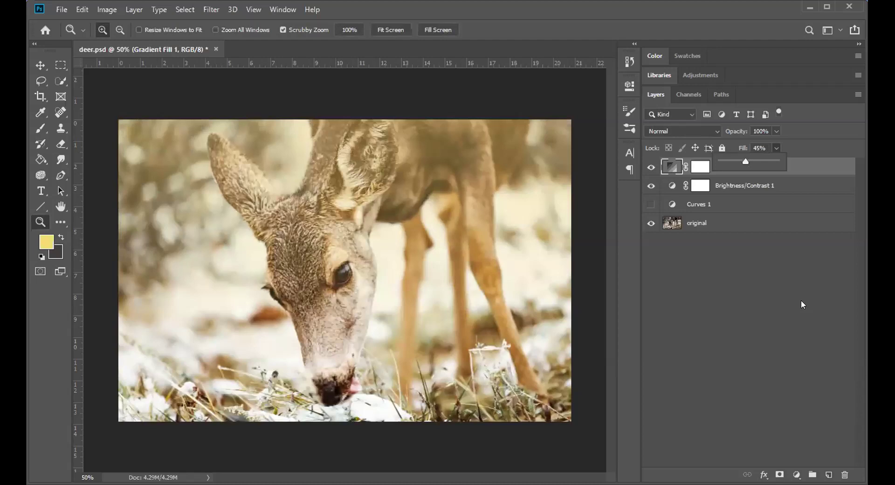
{"action": "left_click_drag", "start_coordinate": [745, 161], "coordinate": [750, 161]}
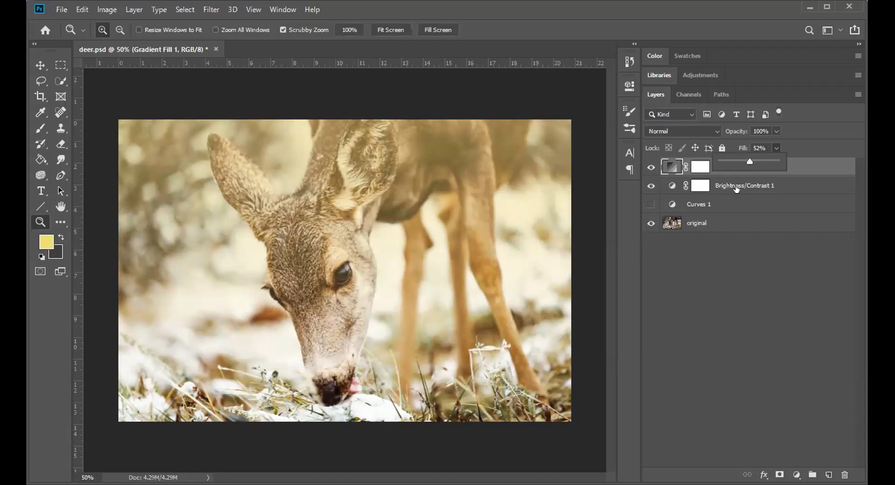
{"action": "left_click", "coordinate": [799, 146]}
- Compare the photo with and without the gradient fill and Brightness/Contrast layers, leaving only the gradient fill of the two hidden
{"action": "left_click", "coordinate": [651, 167]}
{"action": "left_click", "coordinate": [650, 186]}
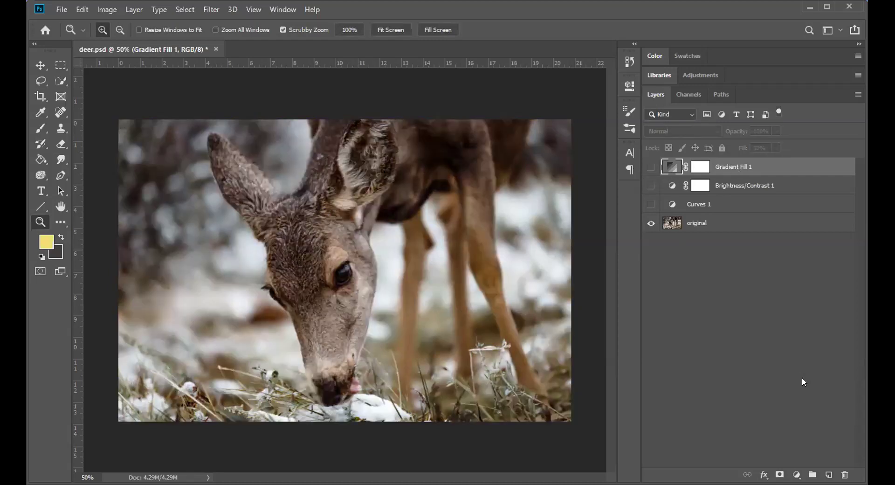
{"action": "left_click", "coordinate": [650, 185]}
{"action": "left_click", "coordinate": [650, 167]}
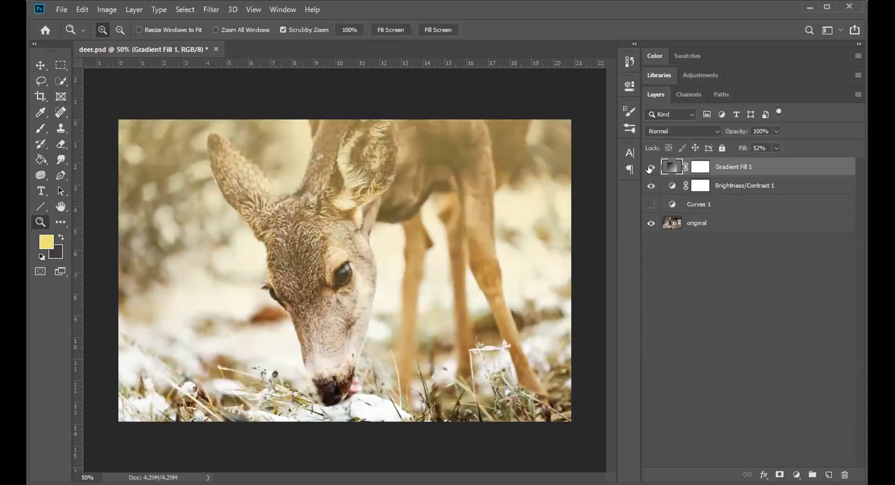
{"action": "left_click", "coordinate": [650, 168]}
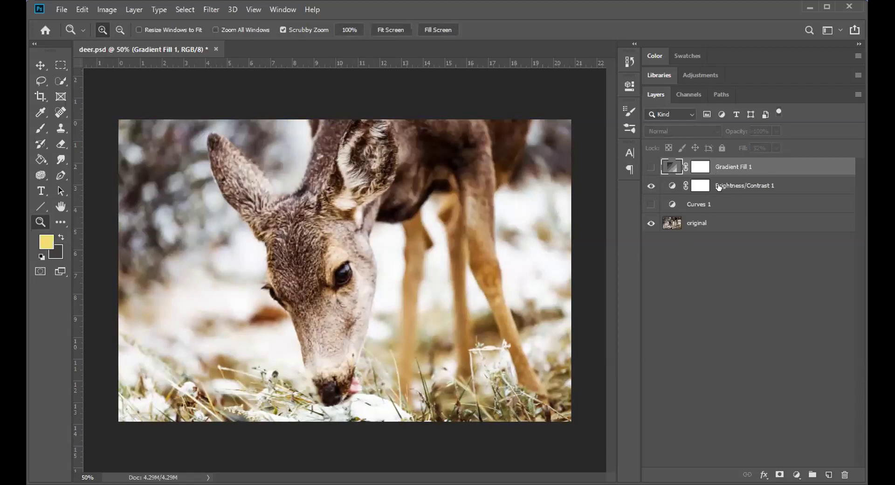
- Delete the Curves adjustment layer and preview the photo with the gradient fill, leaving that fill layer hidden
{"action": "left_click", "coordinate": [645, 204]}
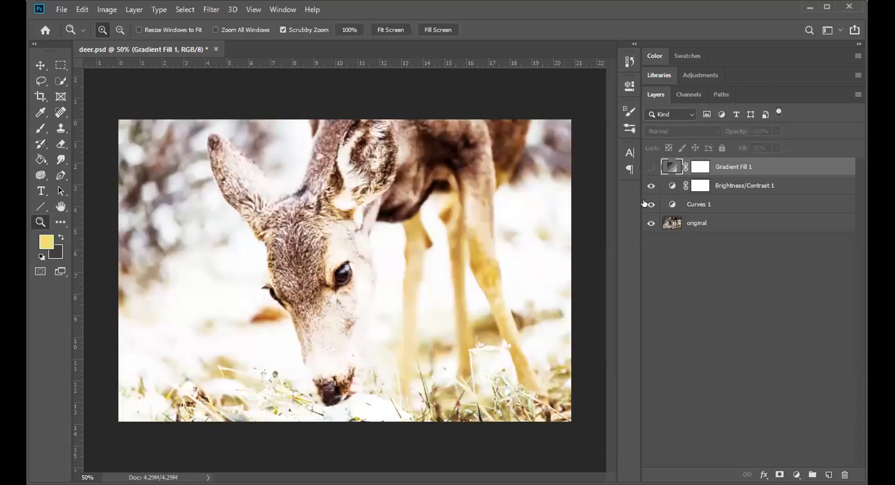
{"action": "left_click", "coordinate": [699, 203]}
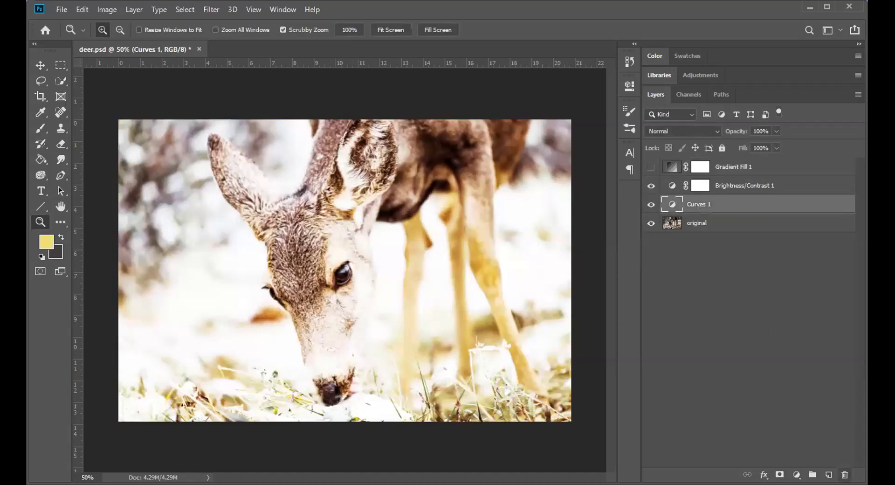
{"action": "left_click", "coordinate": [844, 474]}
{"action": "left_click", "coordinate": [401, 190]}
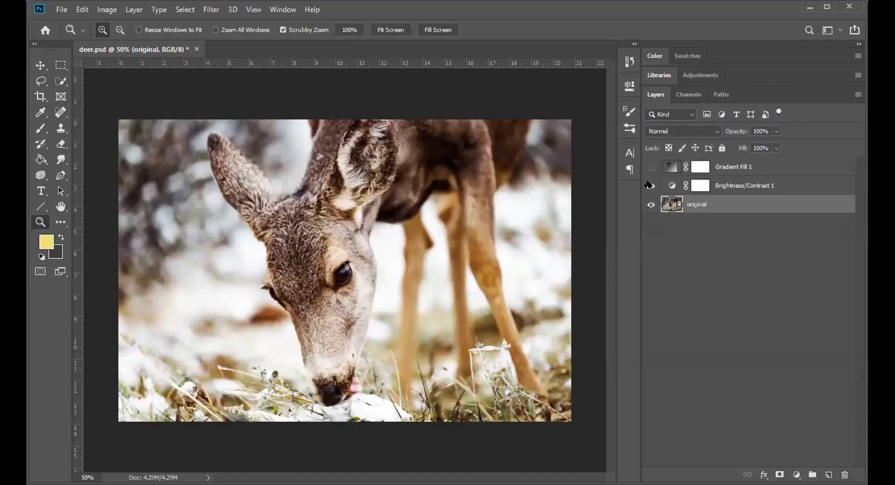
{"action": "left_click", "coordinate": [650, 167]}
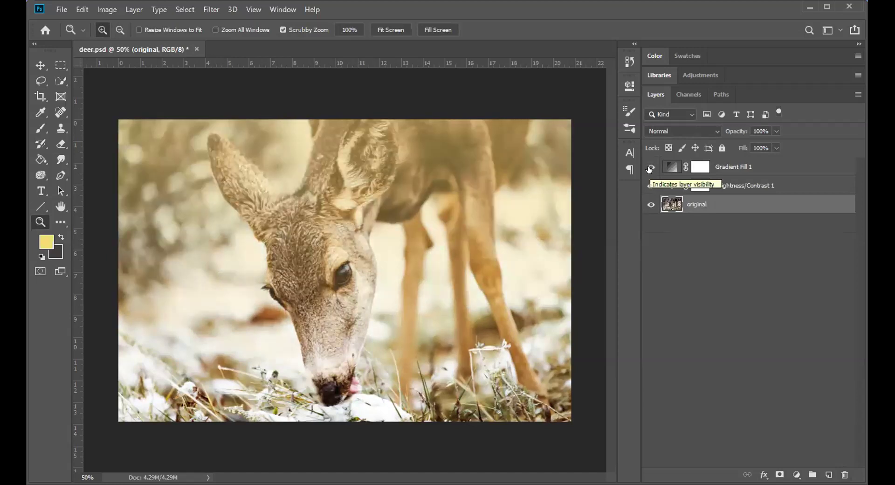
{"action": "left_click", "coordinate": [650, 166]}
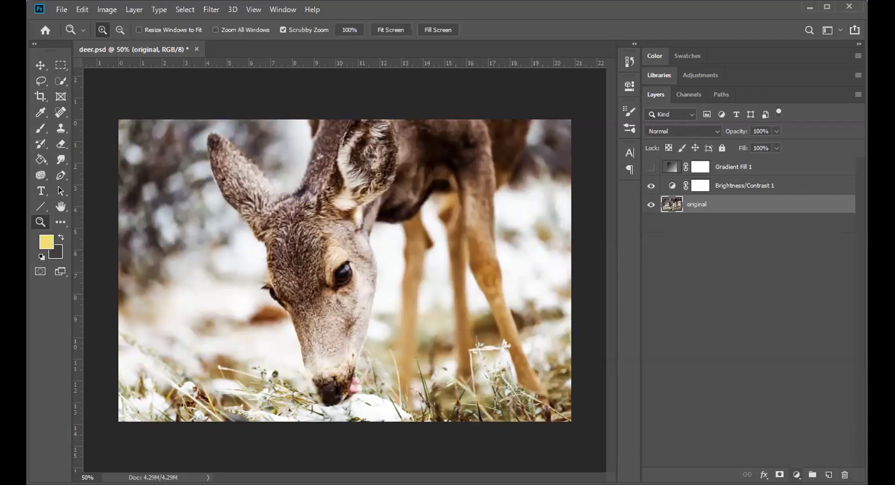
- Add a Vibrance adjustment layer above the original layer with vibrance +100 and saturation +53, deselect all layers and collapse the properties
{"action": "left_click", "coordinate": [796, 474]}
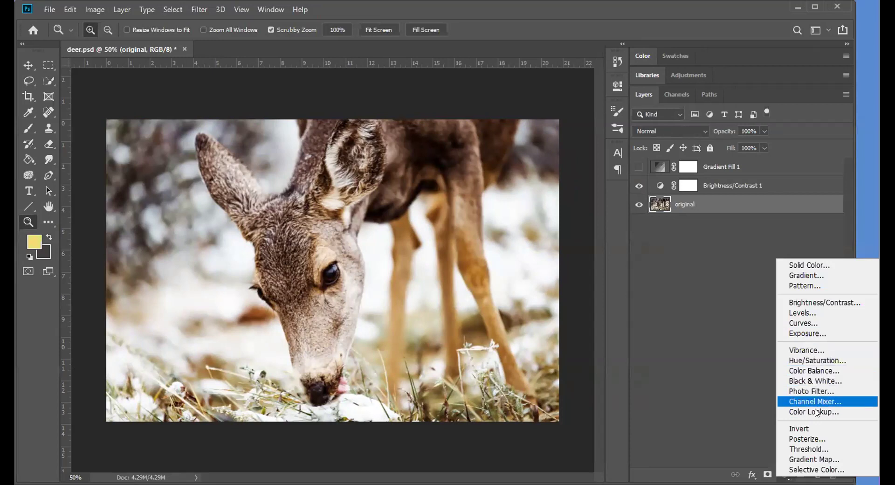
{"action": "left_click", "coordinate": [806, 350]}
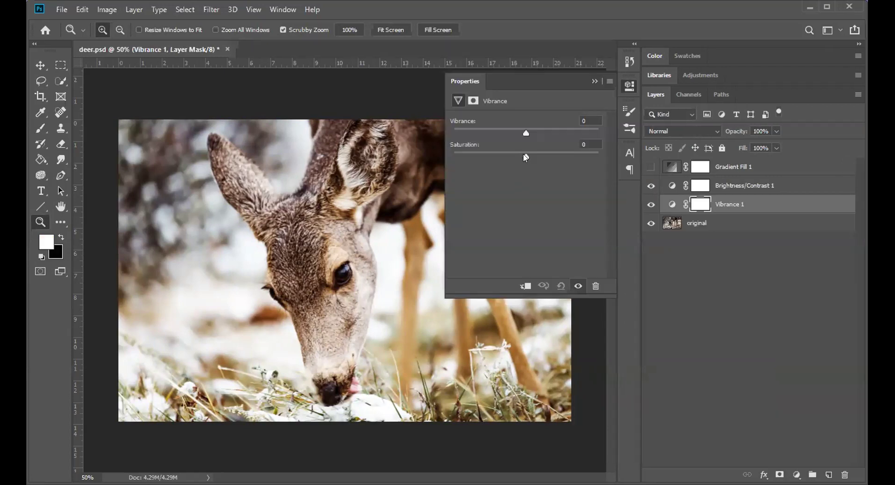
{"action": "left_click_drag", "start_coordinate": [526, 156], "coordinate": [596, 158]}
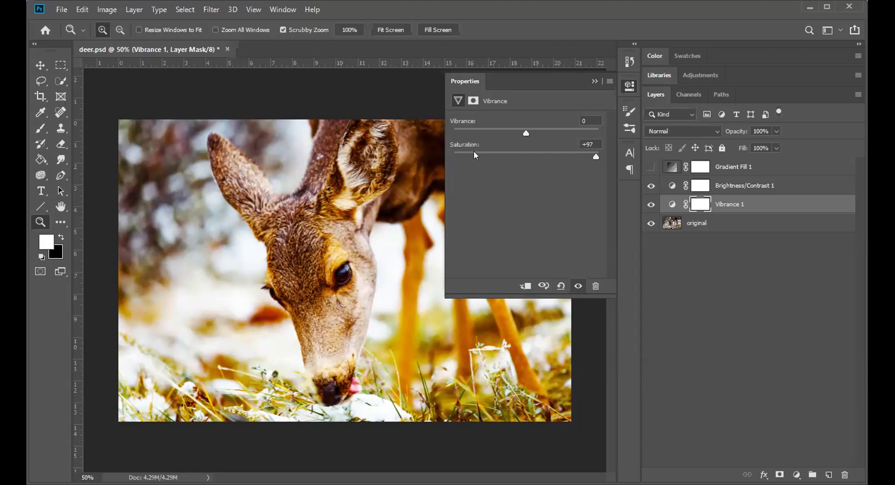
{"action": "left_click_drag", "start_coordinate": [518, 131], "coordinate": [444, 130]}
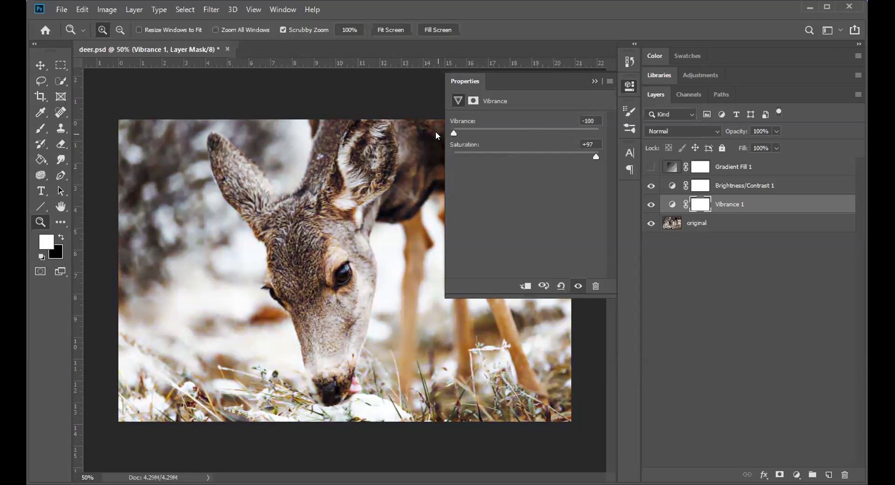
{"action": "left_click_drag", "start_coordinate": [529, 155], "coordinate": [564, 156]}
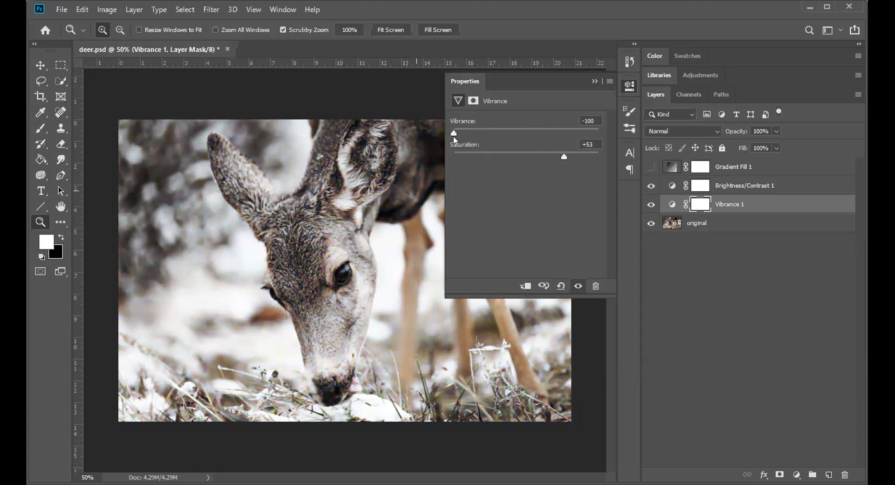
{"action": "left_click_drag", "start_coordinate": [453, 132], "coordinate": [607, 131]}
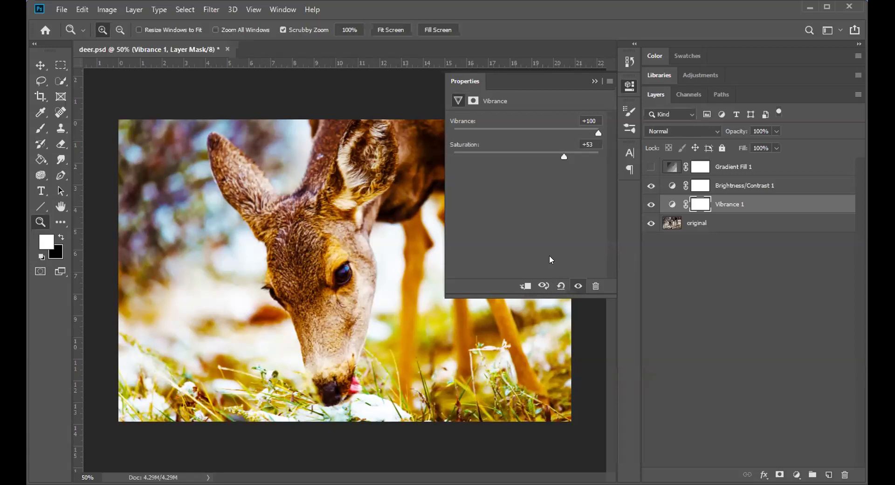
{"action": "left_click", "coordinate": [722, 357]}
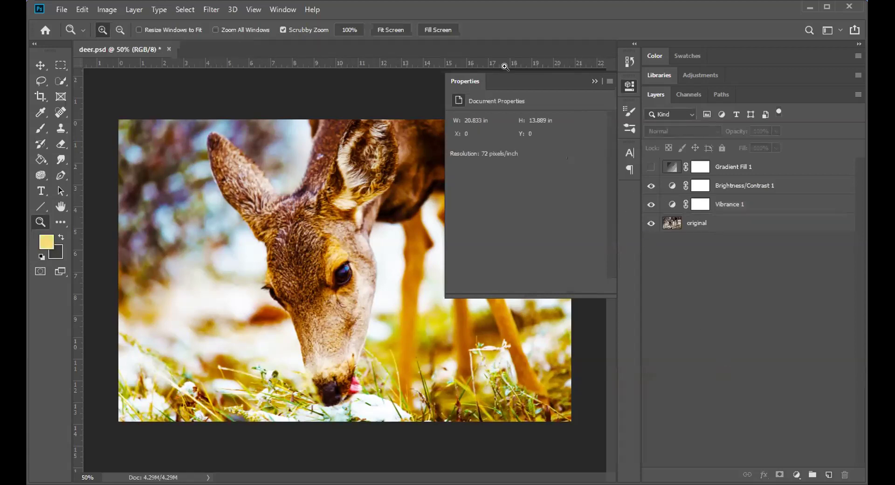
{"action": "left_click", "coordinate": [595, 80]}
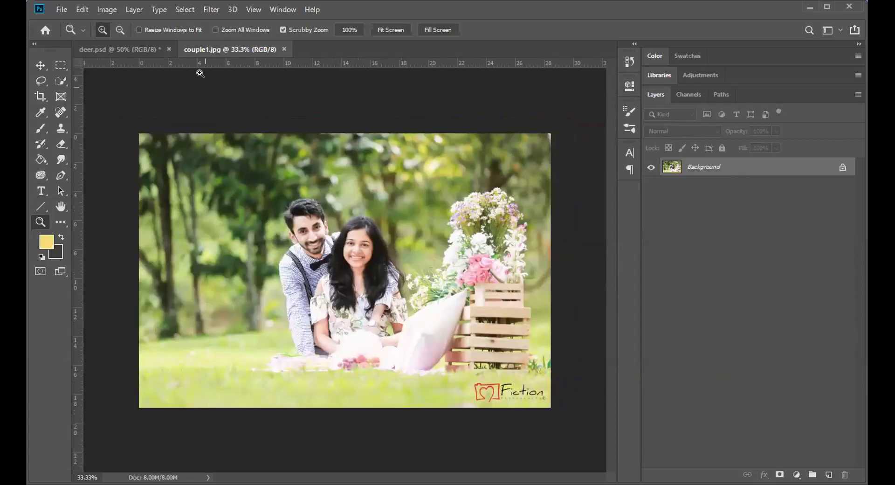
- Look at deer.psd and couple1.jpg in turn, then view couple1.jpg at 50% with the couple and the flower crate in frame
{"action": "left_click", "coordinate": [106, 46]}
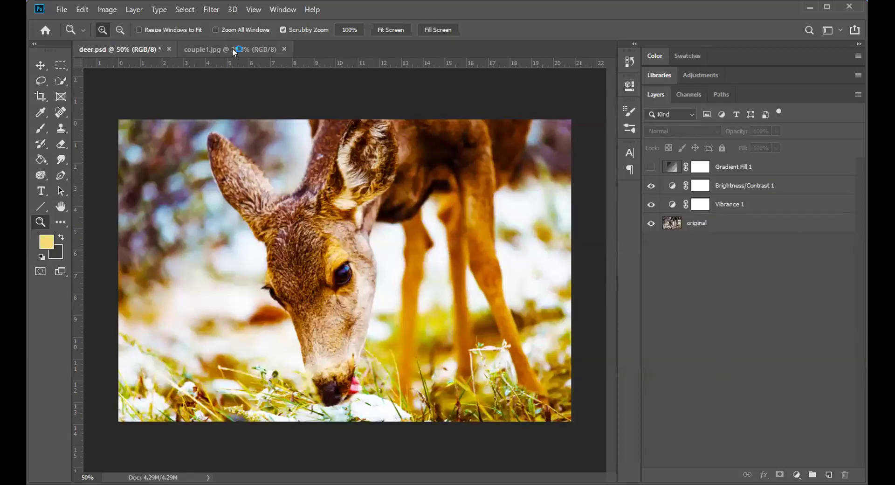
{"action": "left_click", "coordinate": [232, 49]}
{"action": "left_click", "coordinate": [119, 49]}
{"action": "left_click", "coordinate": [214, 49]}
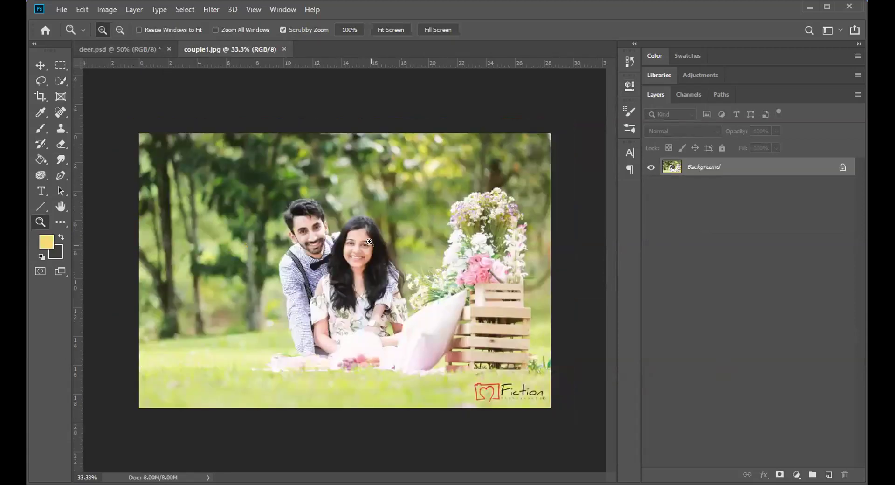
{"action": "left_click", "coordinate": [312, 246]}
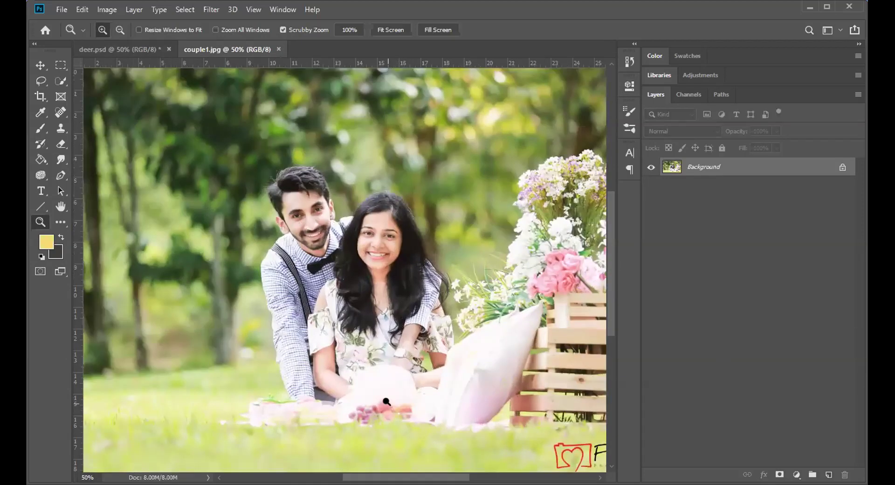
{"action": "left_click_drag", "start_coordinate": [411, 391], "coordinate": [310, 380]}
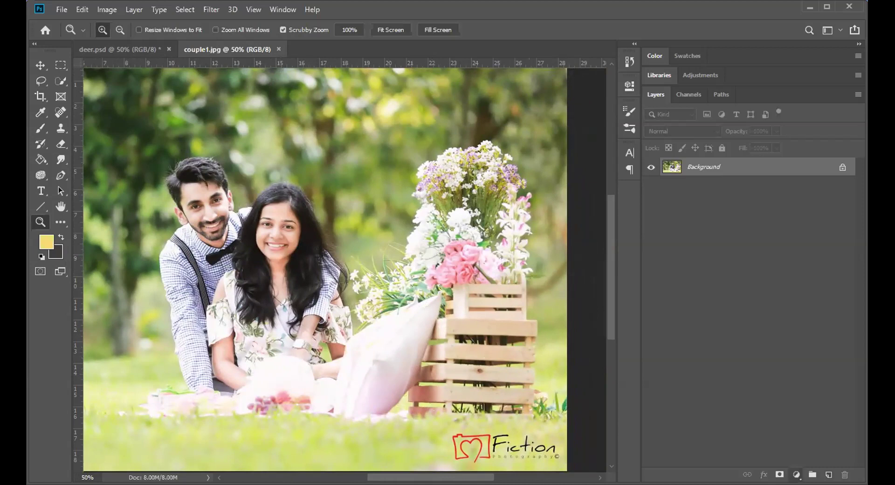
- Add a Vibrance adjustment layer above the couple photo with saturation +61, and move its properties clear of the image
{"action": "left_click", "coordinate": [796, 474]}
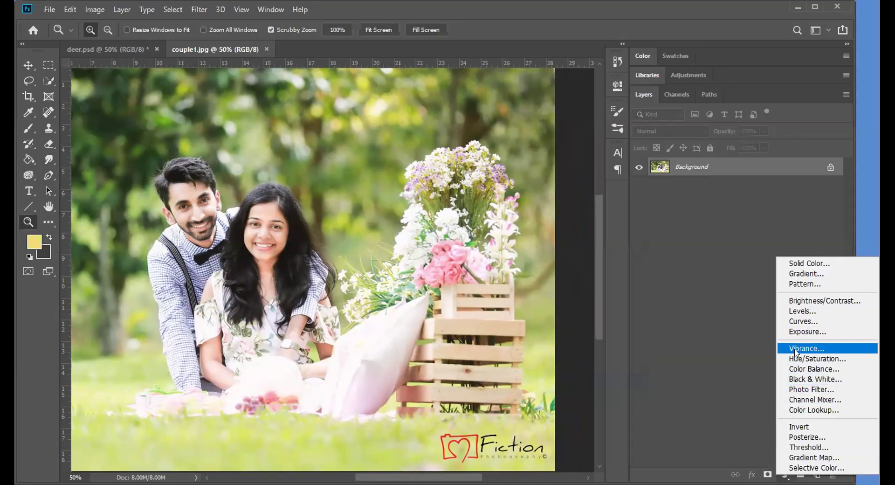
{"action": "left_click", "coordinate": [795, 350]}
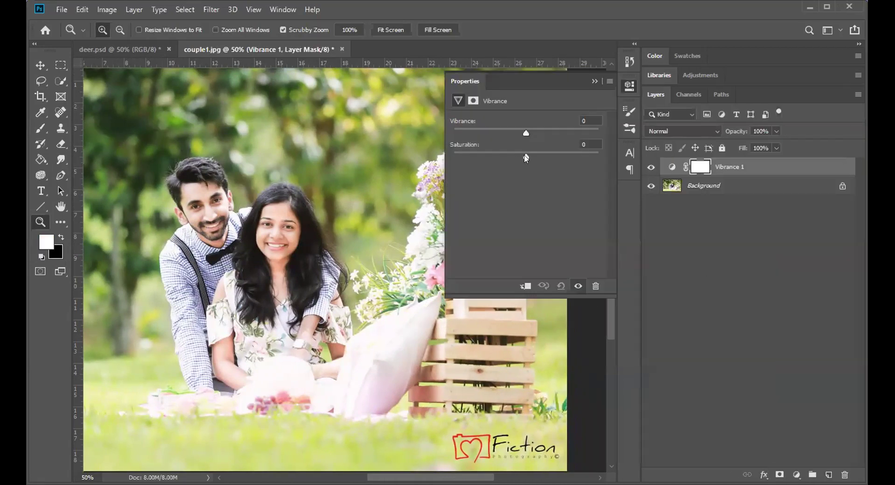
{"action": "left_click_drag", "start_coordinate": [524, 155], "coordinate": [570, 154]}
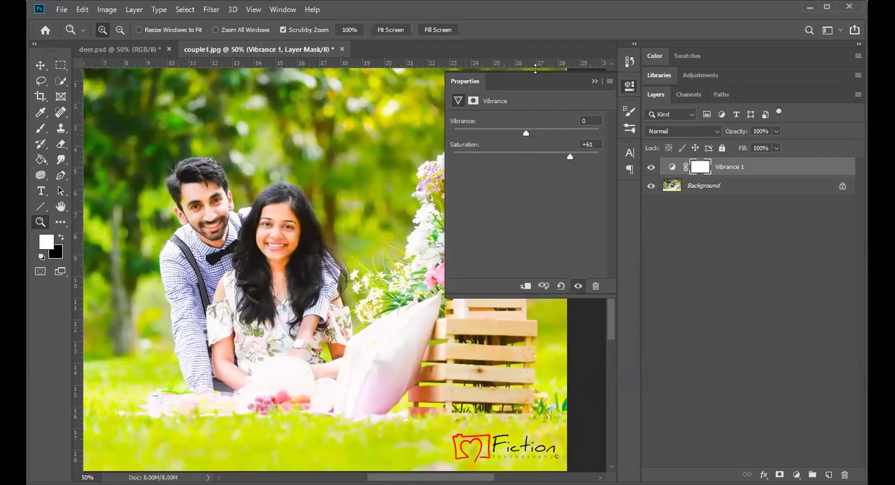
{"action": "left_click_drag", "start_coordinate": [532, 73], "coordinate": [743, 211]}
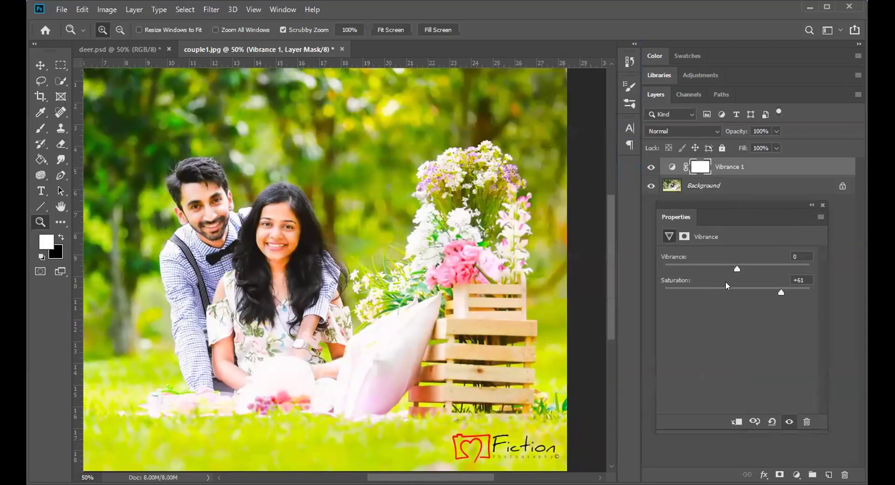
- Set the Vibrance layer's vibrance to -2 and saturation to +44, close its properties and hide the layer
{"action": "left_click_drag", "start_coordinate": [761, 295], "coordinate": [803, 294]}
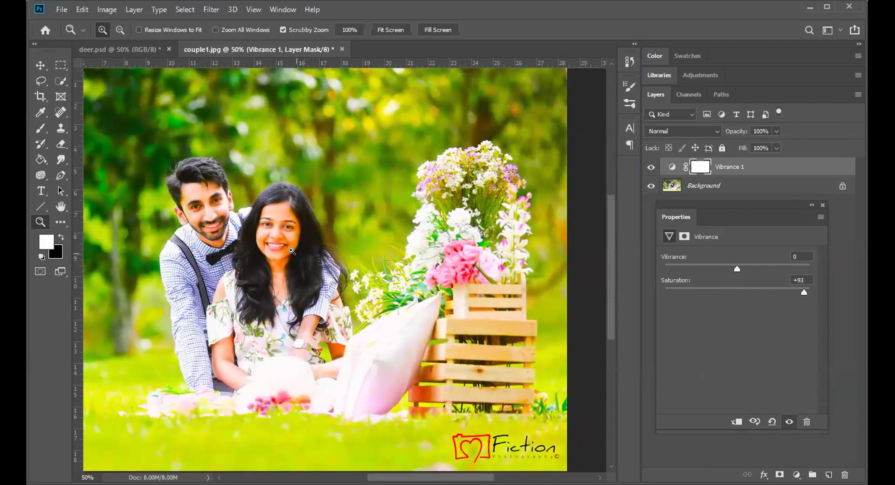
{"action": "mouse_move", "coordinate": [737, 269]}
{"action": "left_mouse_down"}
{"action": "mouse_move", "coordinate": [804, 269]}
{"action": "mouse_move", "coordinate": [733, 284]}
{"action": "left_mouse_up"}
{"action": "left_click_drag", "start_coordinate": [801, 294], "coordinate": [768, 301]}
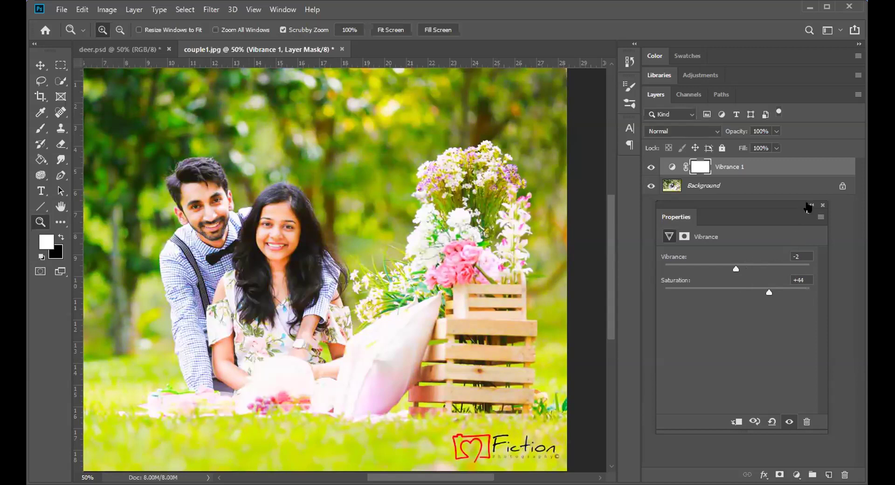
{"action": "left_click", "coordinate": [822, 205]}
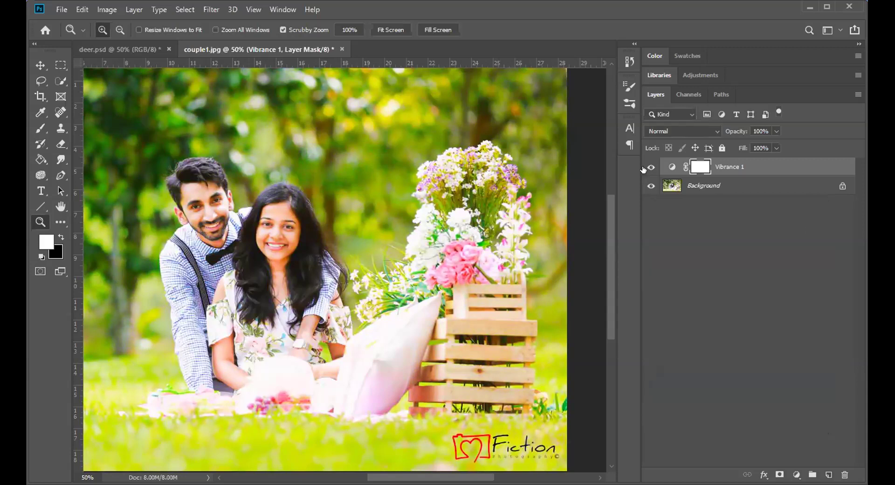
{"action": "left_click", "coordinate": [650, 167]}
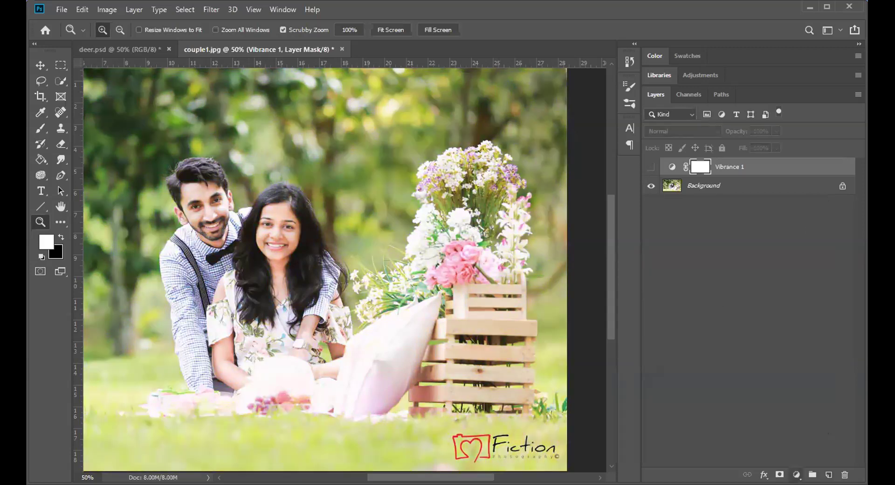
- Add a tinted Black & White adjustment layer above the Vibrance layer with reds, yellows and greens set to 0
{"action": "left_click", "coordinate": [796, 474]}
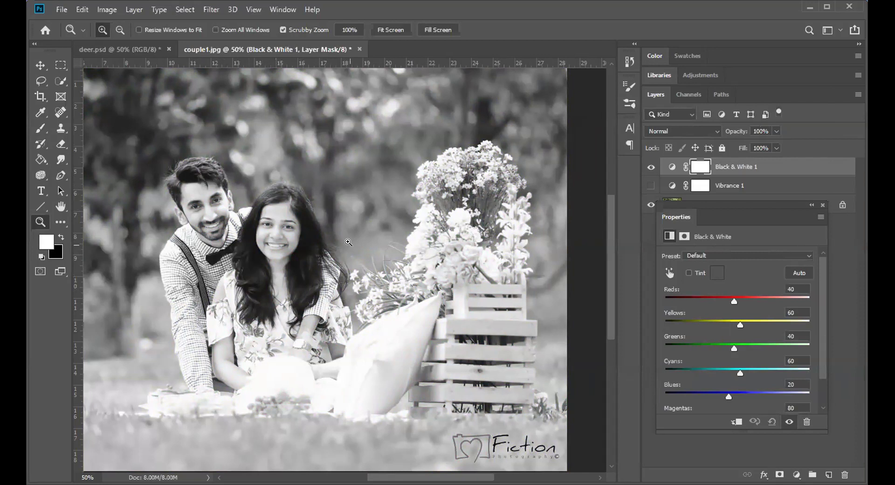
{"action": "left_click", "coordinate": [686, 273]}
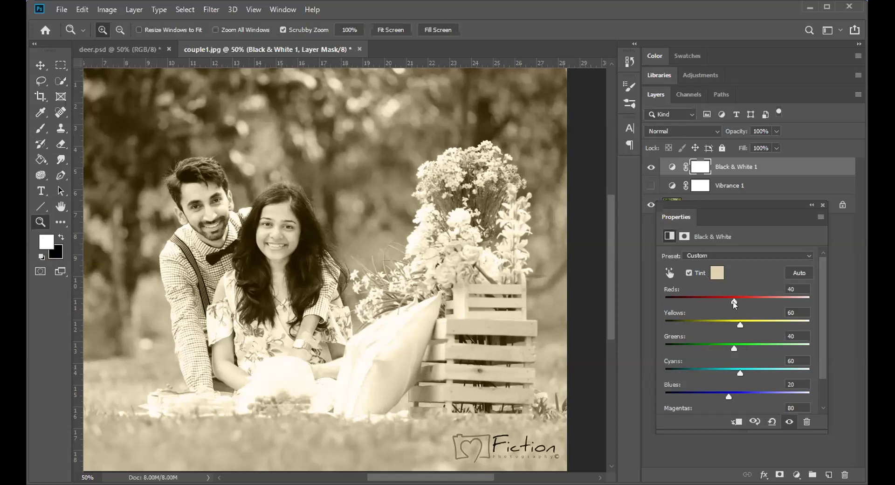
{"action": "left_click_drag", "start_coordinate": [734, 303], "coordinate": [767, 351]}
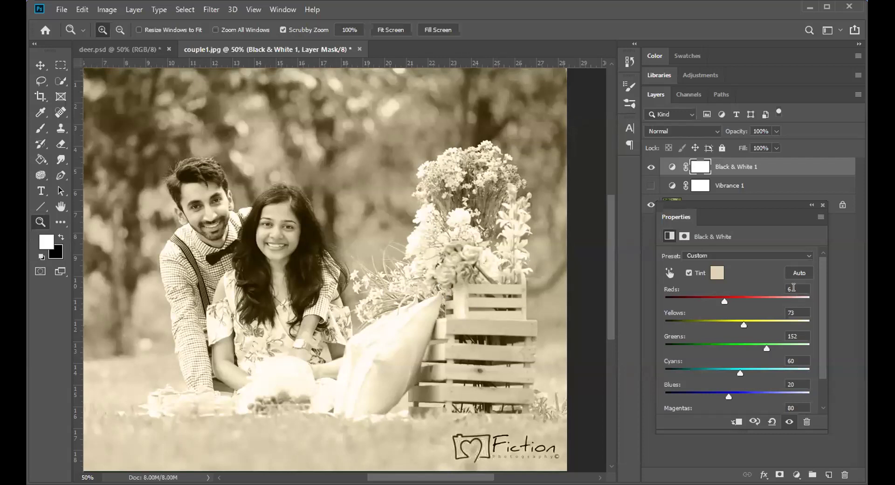
{"action": "type", "text": "0"}
{"action": "key", "text": "Tab"}
{"action": "type", "text": "0"}
{"action": "key", "text": "Tab"}
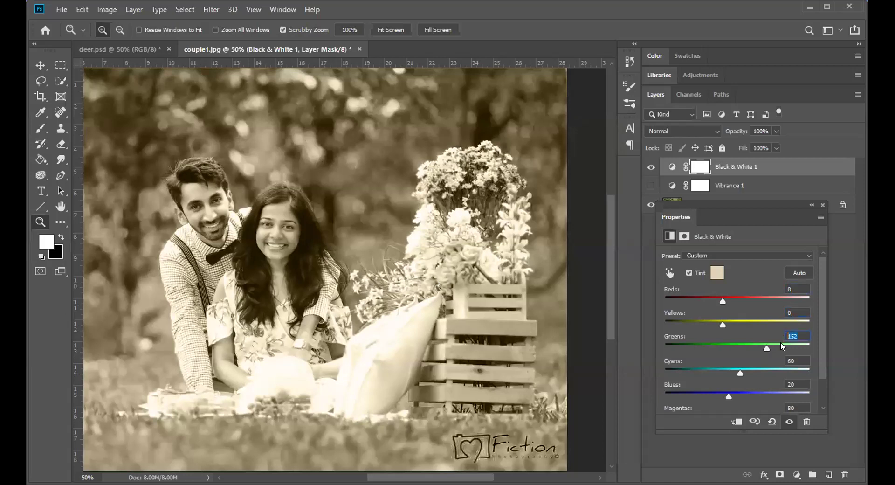
{"action": "type", "text": "0"}
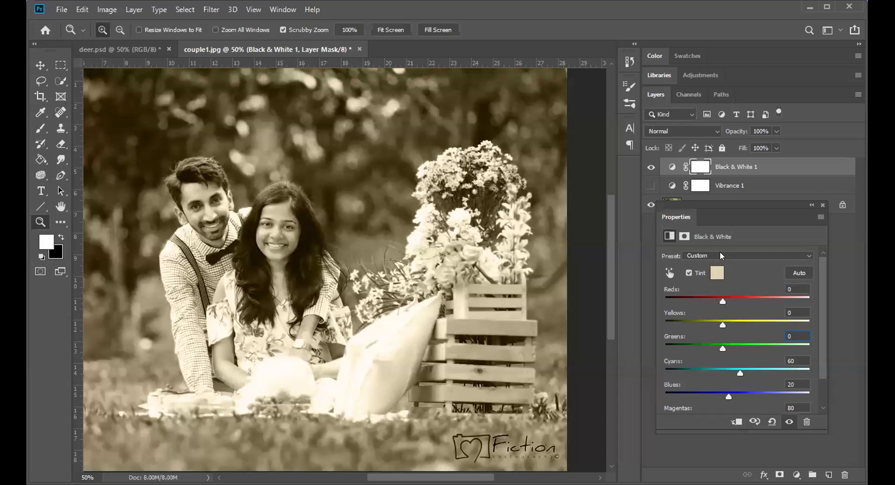
- Delete the tinted Black & White adjustment layer along with its layer mask
{"action": "left_click", "coordinate": [814, 206]}
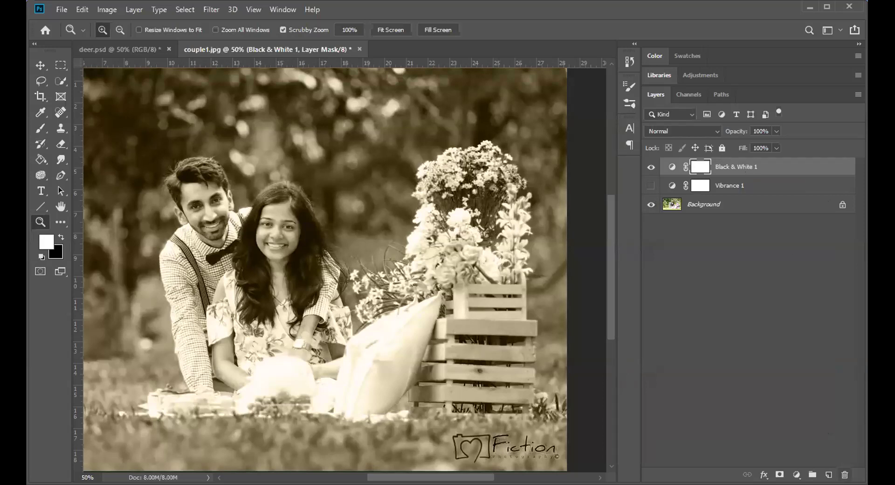
{"action": "key", "text": "Delete"}
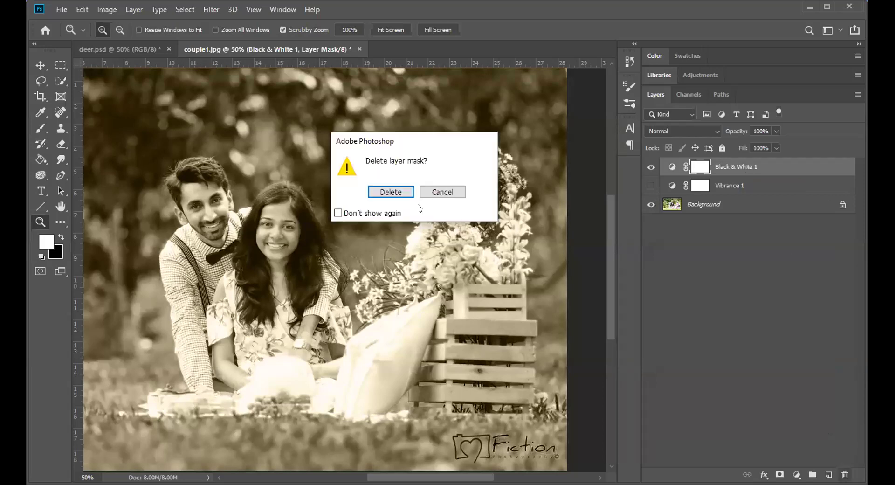
{"action": "left_click", "coordinate": [391, 192]}
{"action": "left_click", "coordinate": [796, 474]}
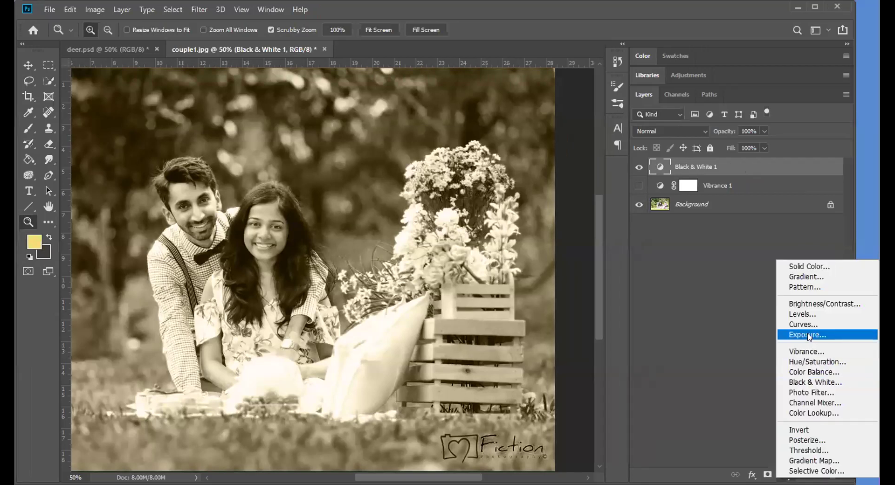
{"action": "left_click_drag", "start_coordinate": [699, 166], "coordinate": [844, 473]}
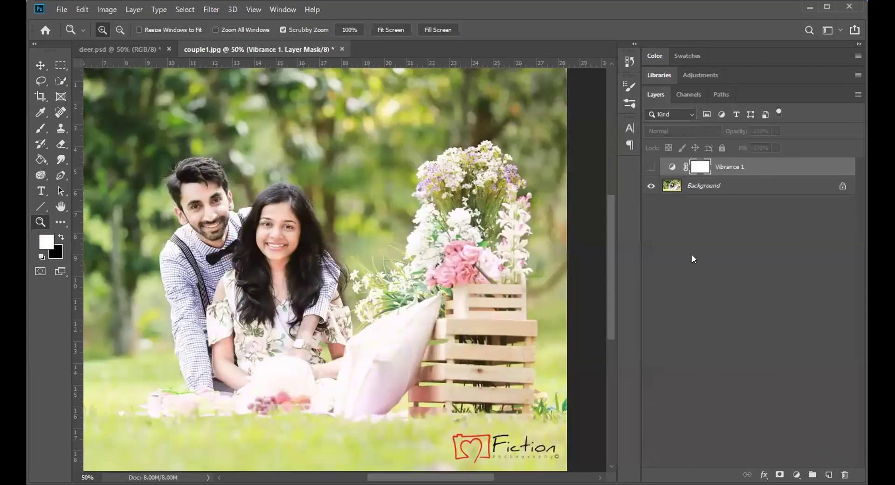
- Add a new Black & White adjustment layer with Tint enabled, and open the tint colour picker clear of the photo
{"action": "left_click", "coordinate": [796, 474]}
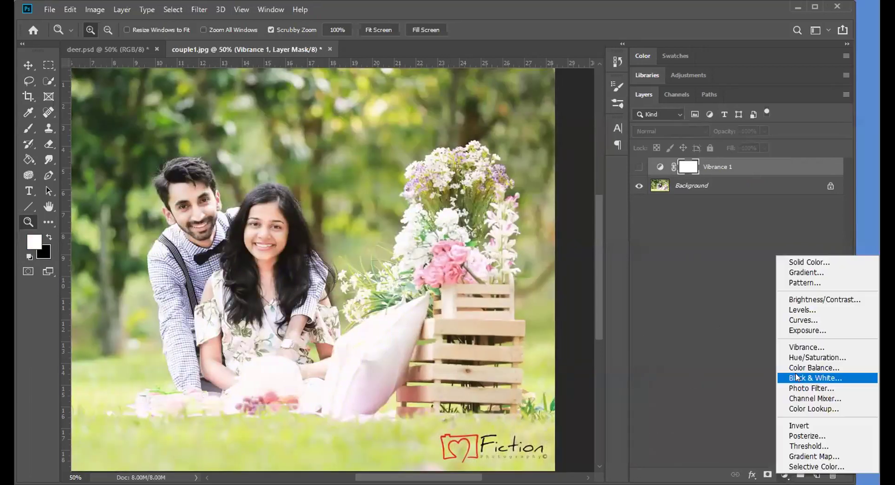
{"action": "left_click", "coordinate": [797, 377]}
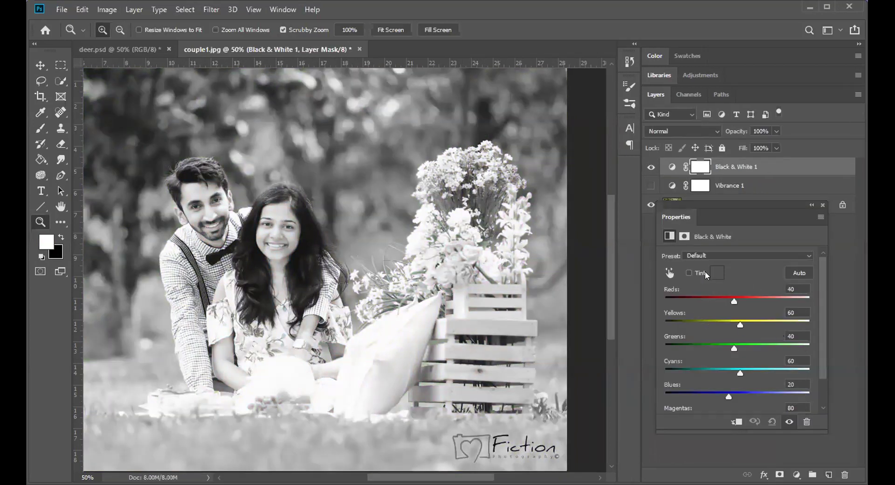
{"action": "left_click", "coordinate": [687, 272]}
{"action": "left_click", "coordinate": [716, 274]}
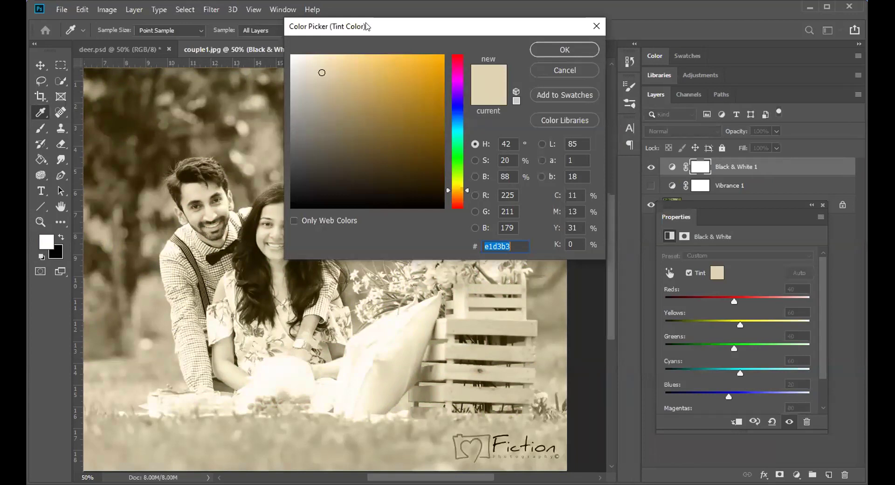
{"action": "left_click_drag", "start_coordinate": [365, 27], "coordinate": [682, 64]}
- Try a pale green (e5fbdf), a saturated green (25ae00) and a pale blue (cfe9f7) as the tint colour
{"action": "left_click_drag", "start_coordinate": [772, 181], "coordinate": [771, 201]}
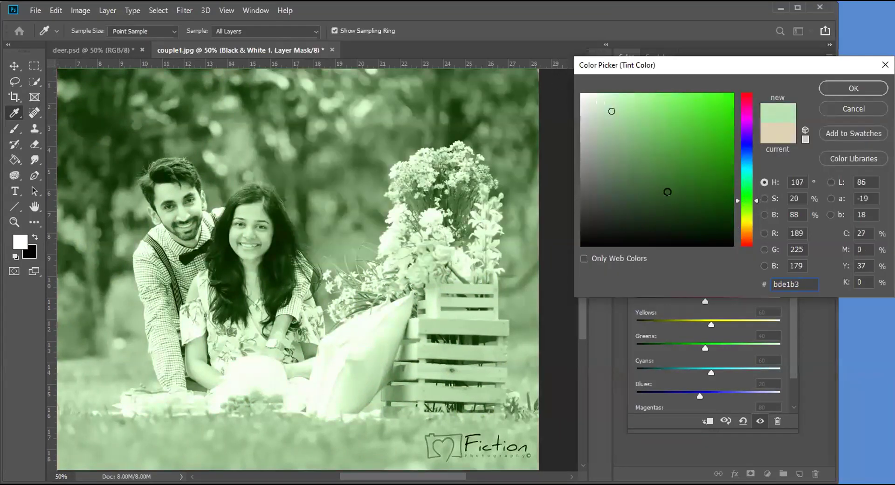
{"action": "left_click", "coordinate": [608, 100]}
{"action": "left_click_drag", "start_coordinate": [601, 94], "coordinate": [588, 94]}
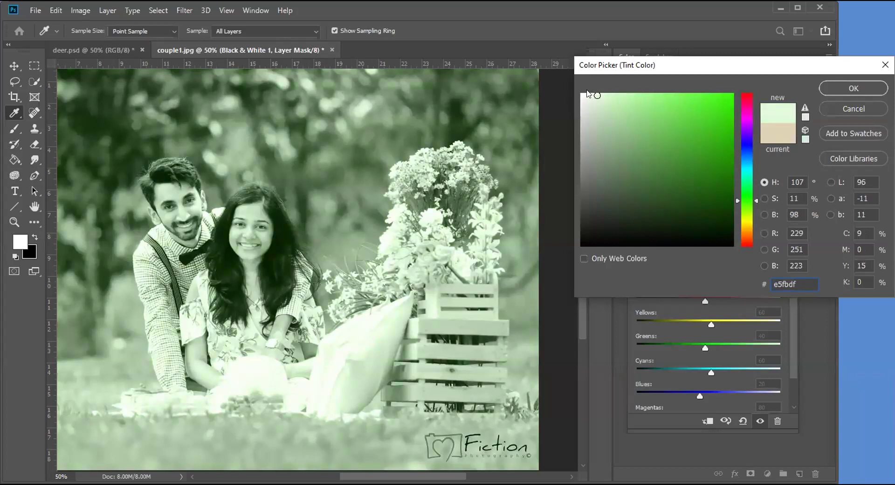
{"action": "left_click", "coordinate": [732, 141]}
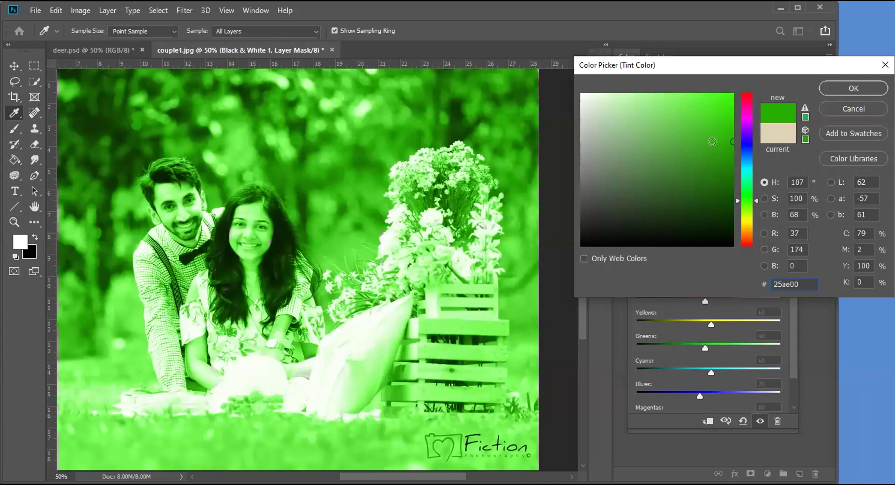
{"action": "left_click", "coordinate": [743, 162]}
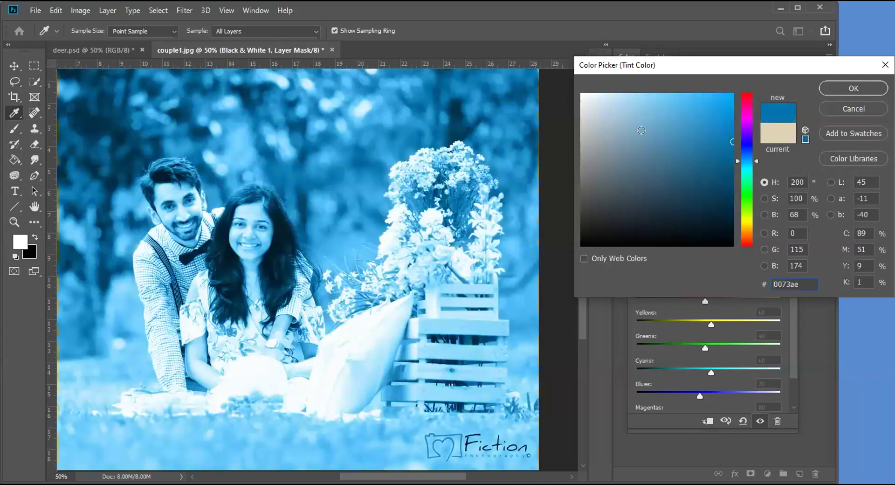
{"action": "left_click", "coordinate": [602, 95]}
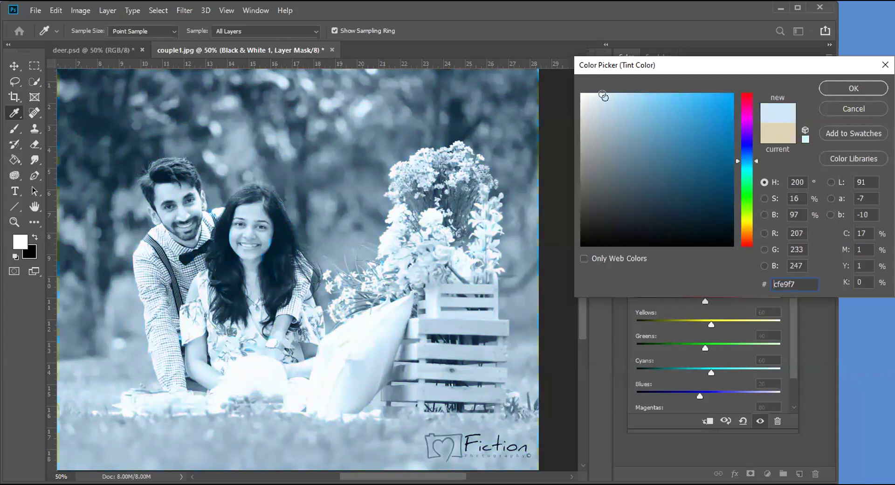
- Set the Black & White layer's tint to a very pale purple and close its properties
{"action": "left_click", "coordinate": [746, 126]}
{"action": "left_click", "coordinate": [596, 95]}
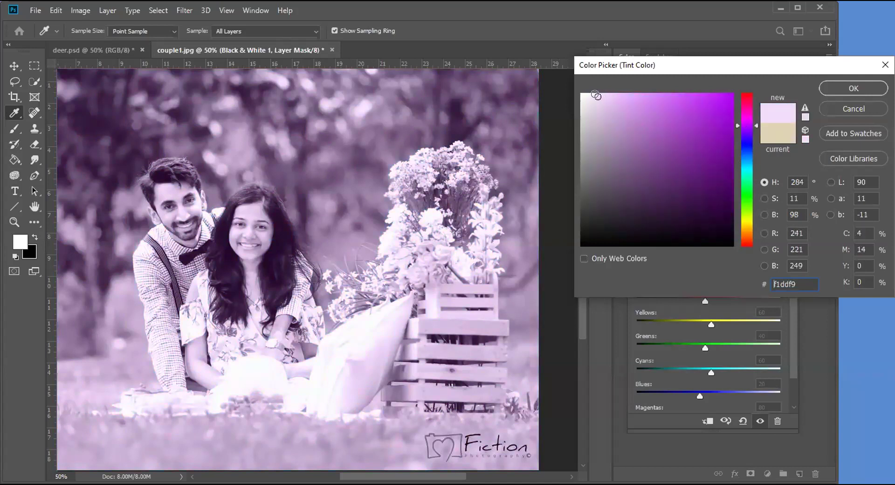
{"action": "left_click", "coordinate": [591, 96]}
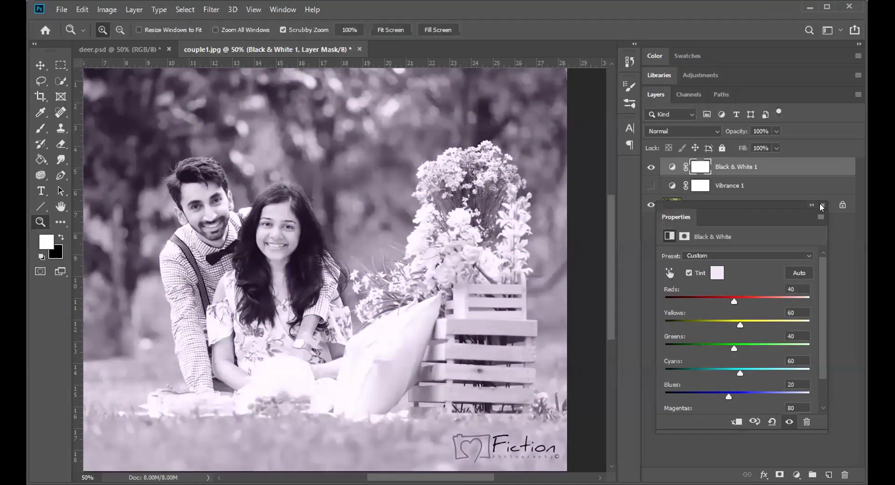
{"action": "left_click", "coordinate": [820, 205]}
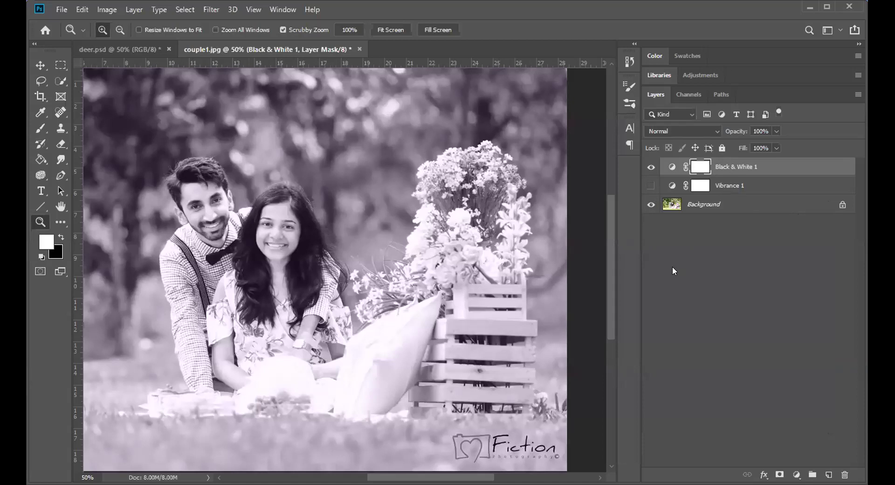
- Compare the couple photo with the Black & White and Vibrance layers on and off, leaving only Black & White of the two visible
{"action": "left_click", "coordinate": [650, 165]}
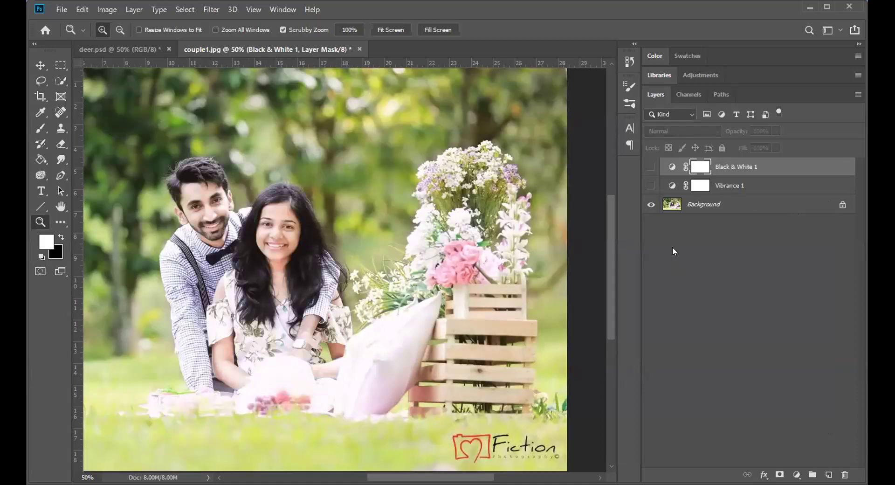
{"action": "left_click", "coordinate": [648, 185]}
{"action": "left_click", "coordinate": [650, 167]}
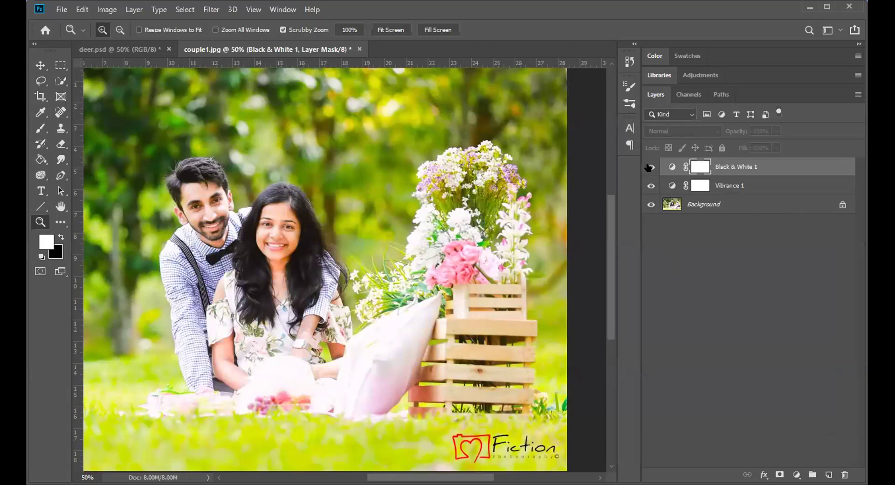
{"action": "left_click", "coordinate": [649, 186]}
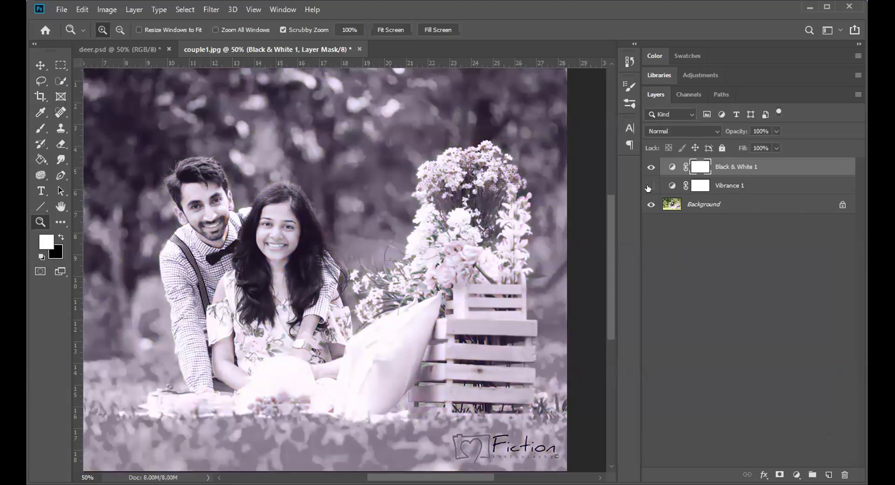
- Compare the tinted couple photo with the Vibrance layer shown and hidden beneath the Black & White layer
{"action": "left_click", "coordinate": [649, 186]}
{"action": "left_click", "coordinate": [648, 186]}
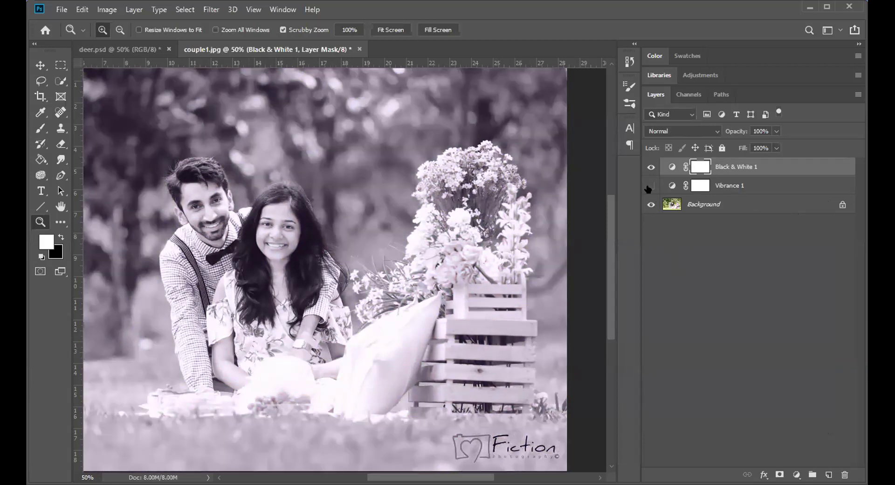
{"action": "left_click", "coordinate": [648, 186]}
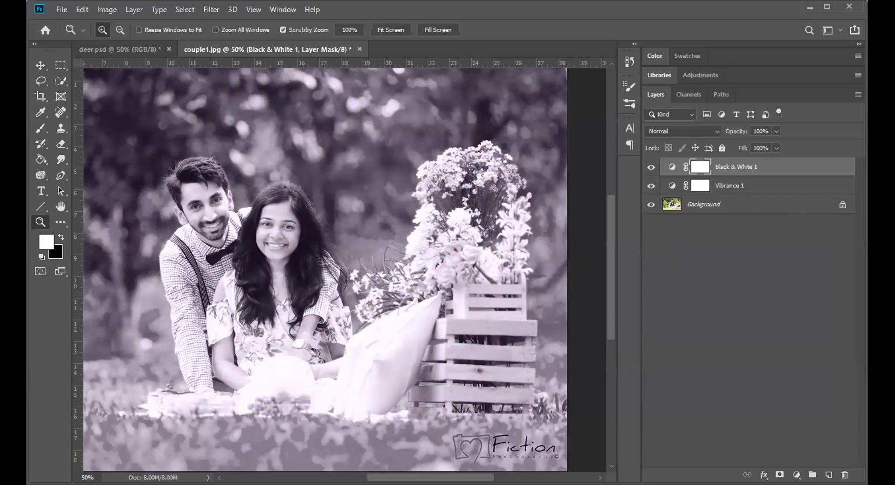
- Hide the Black & White and Vibrance layers and add a Photo Filter adjustment layer above them
{"action": "left_click", "coordinate": [796, 474]}
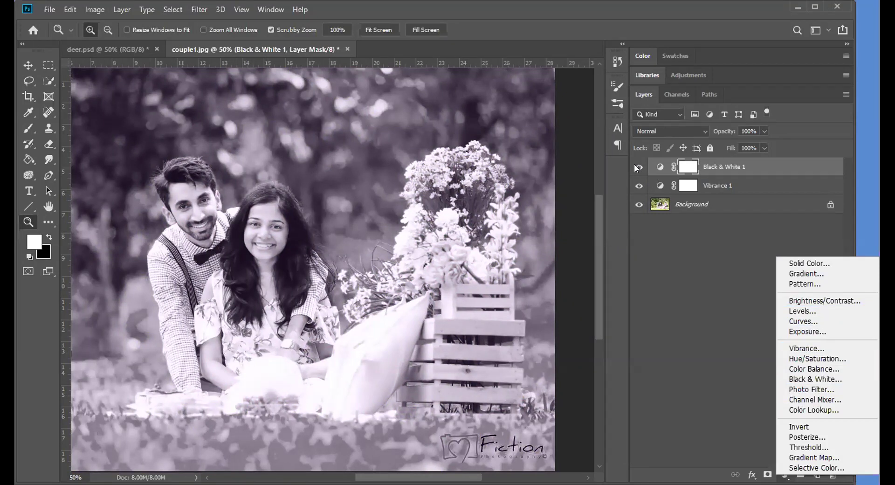
{"action": "left_click_drag", "start_coordinate": [635, 167], "coordinate": [638, 185]}
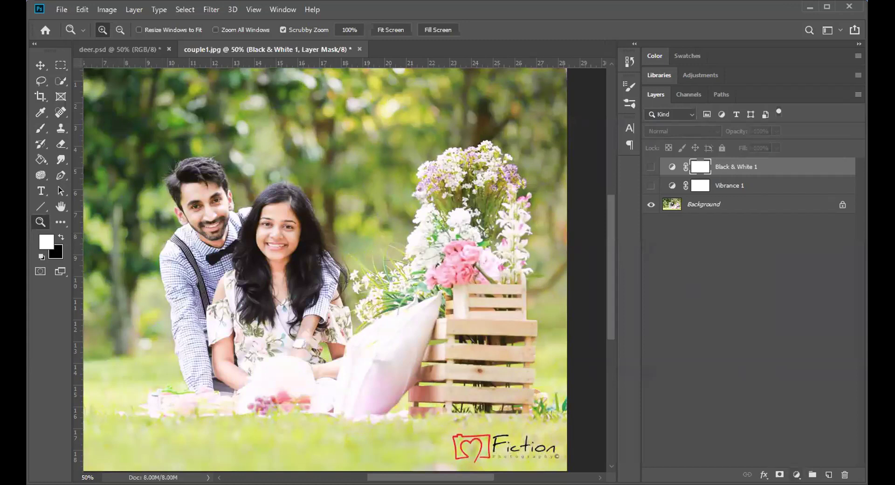
{"action": "left_click", "coordinate": [796, 474]}
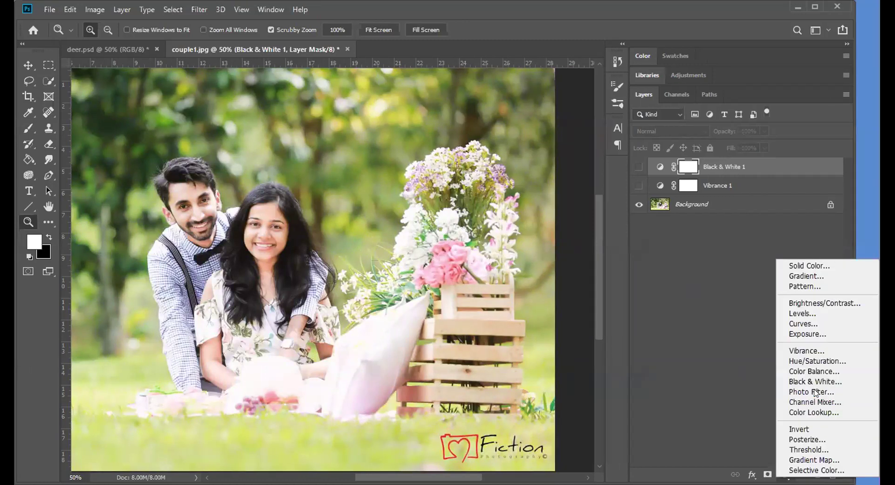
{"action": "left_click", "coordinate": [814, 392]}
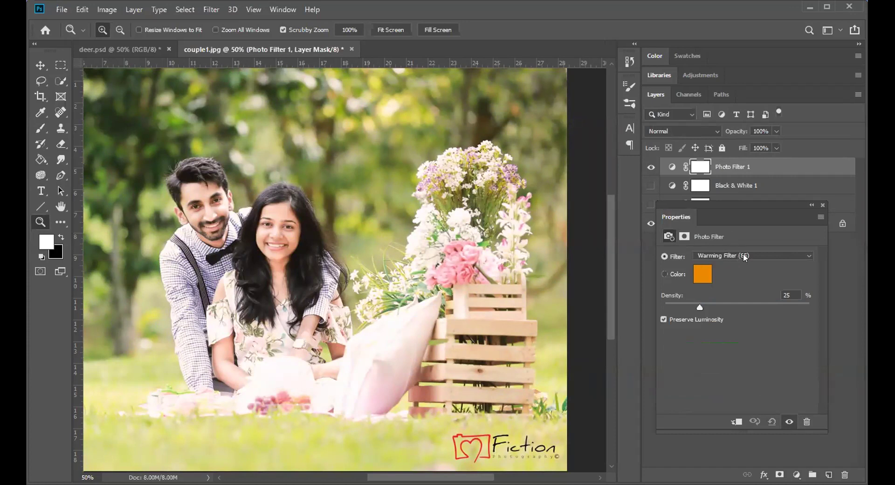
- Try the Sepia, Underwater and Warming Filter (LBA) presets on the Photo Filter layer
{"action": "left_click", "coordinate": [809, 256]}
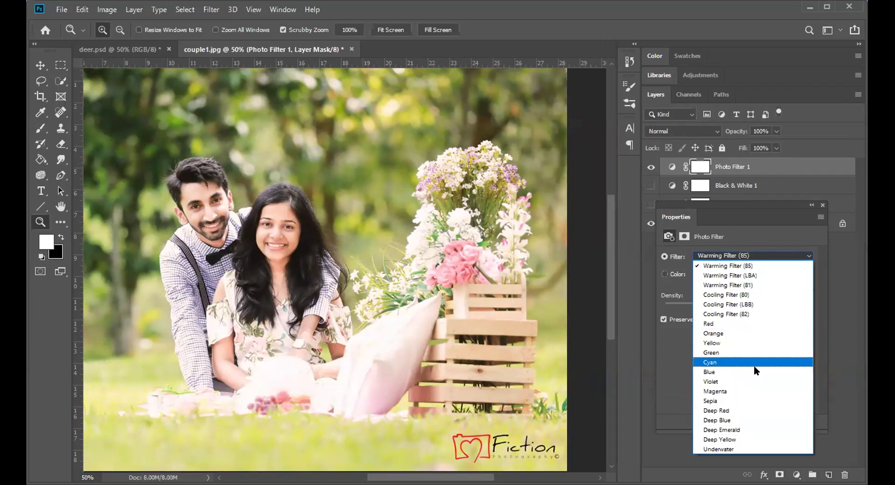
{"action": "left_click", "coordinate": [715, 403]}
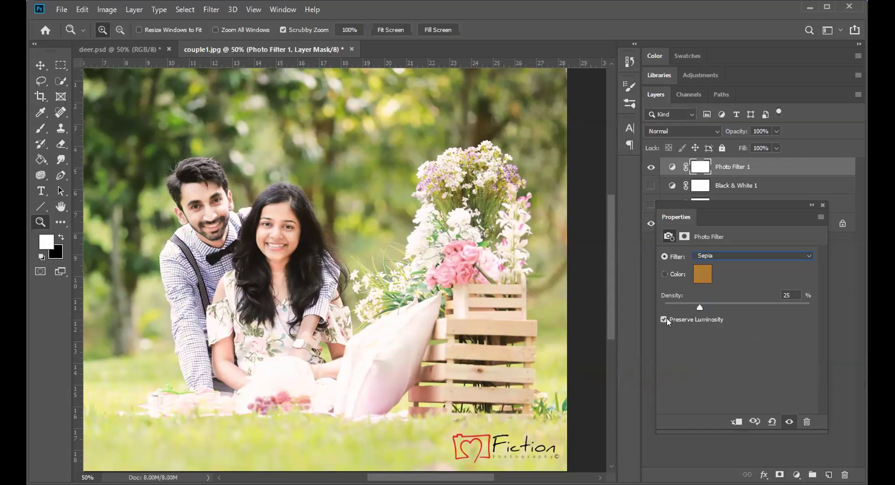
{"action": "left_click", "coordinate": [711, 255]}
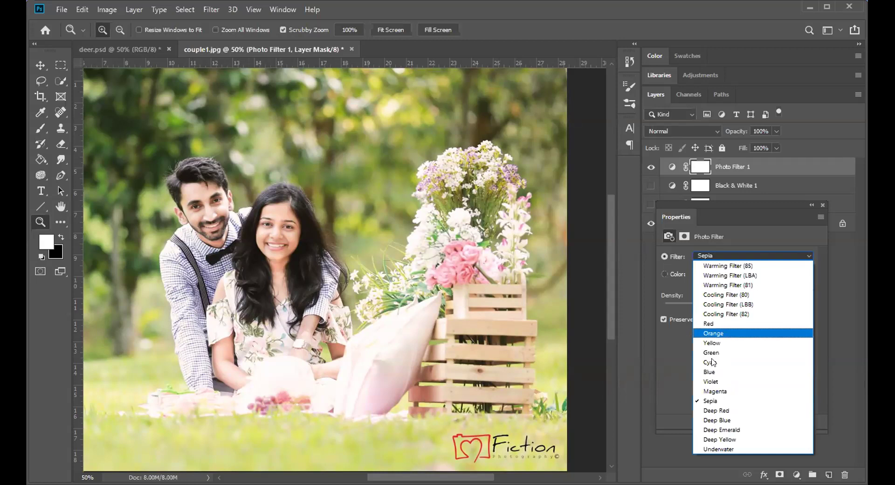
{"action": "left_click", "coordinate": [732, 447]}
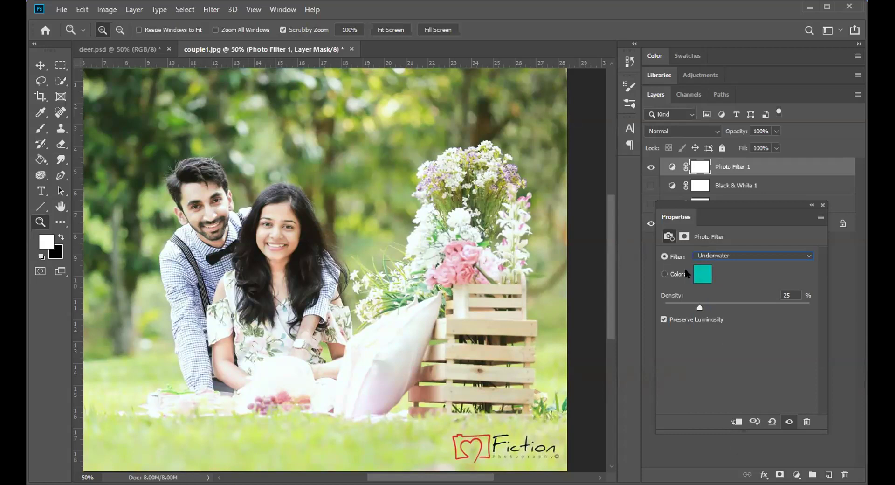
{"action": "left_click", "coordinate": [704, 255]}
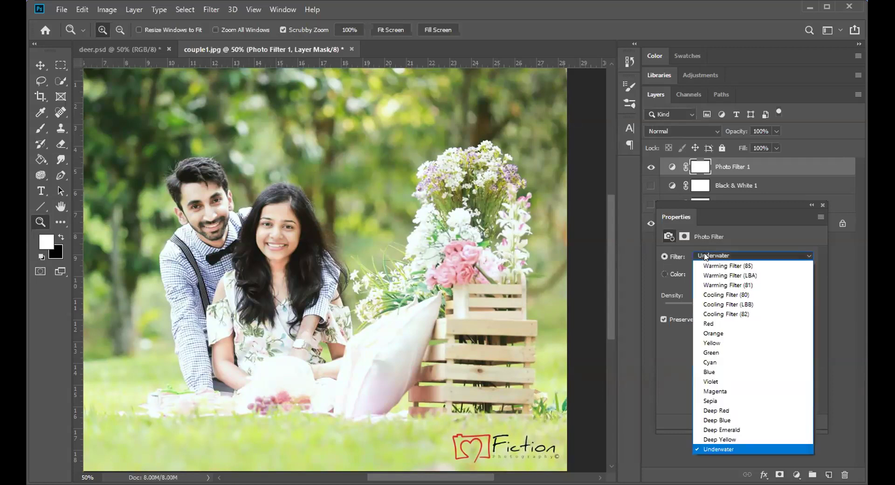
{"action": "left_click", "coordinate": [740, 275]}
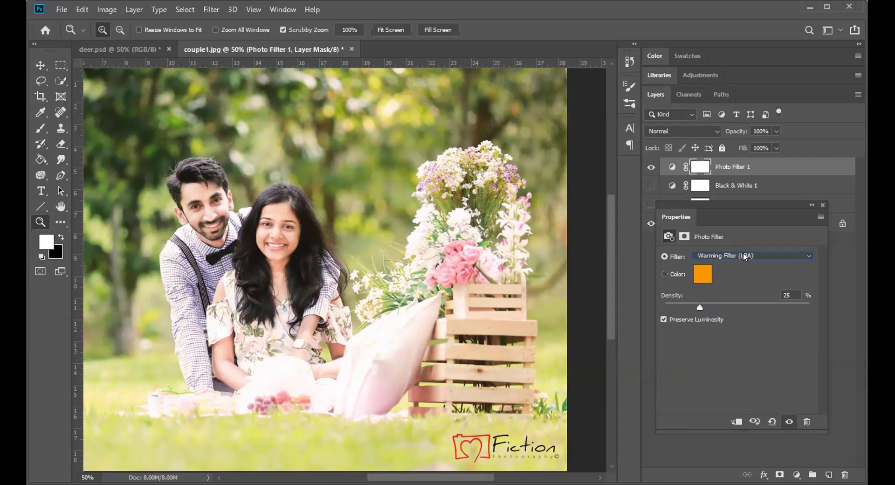
- Try the Cooling Filter (82), Red and Yellow presets on the Photo Filter layer
{"action": "left_click", "coordinate": [744, 255]}
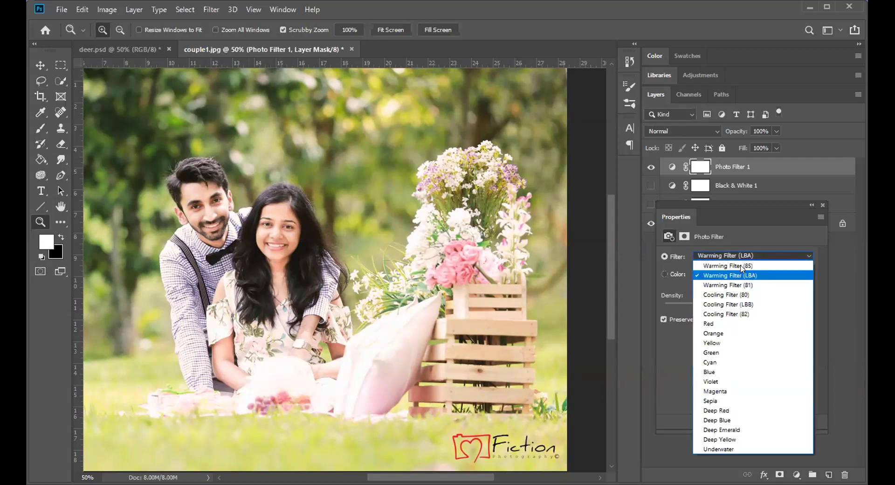
{"action": "left_click", "coordinate": [740, 314]}
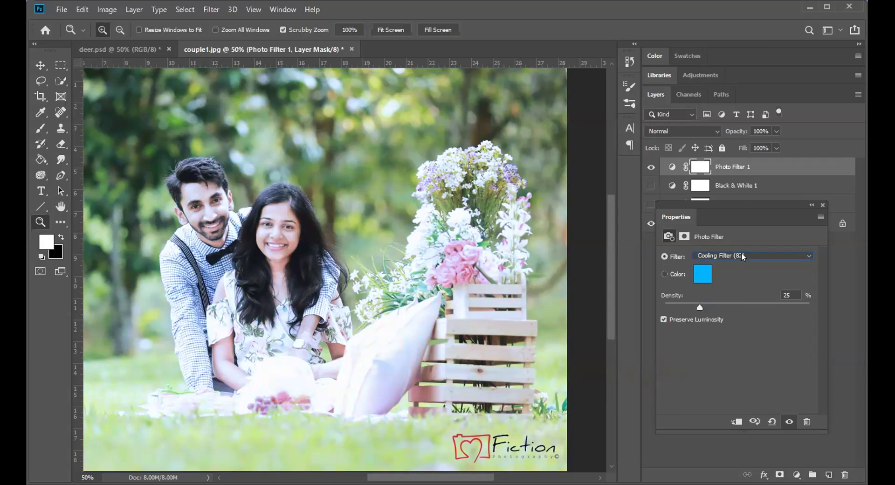
{"action": "left_click", "coordinate": [741, 254]}
{"action": "left_click", "coordinate": [733, 321]}
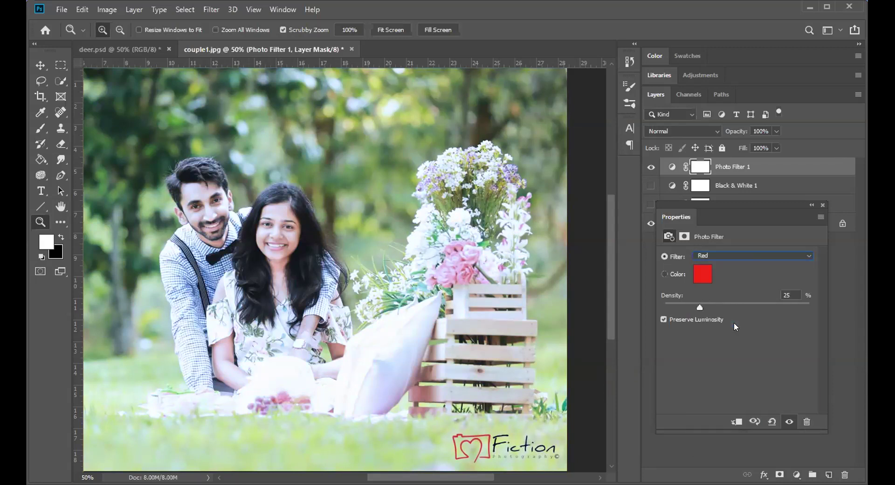
{"action": "left_click", "coordinate": [738, 255]}
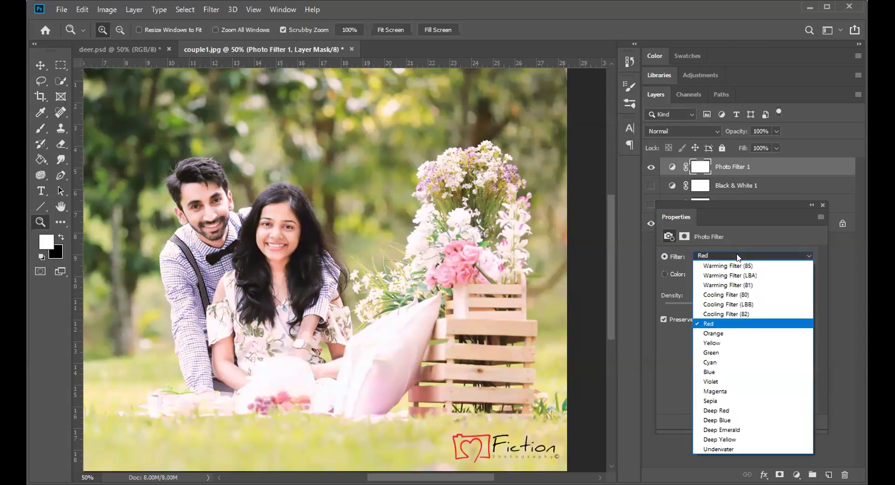
{"action": "left_click", "coordinate": [740, 343]}
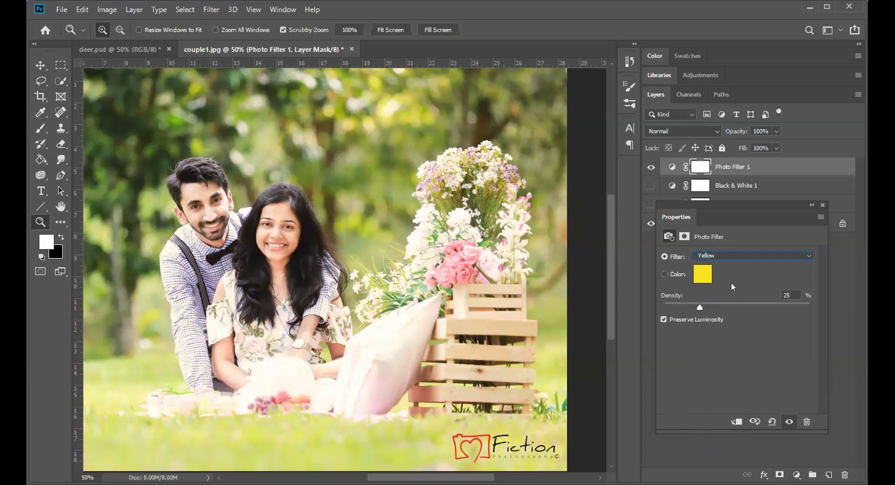
- Set the Photo Filter to Sepia, raise its density strongly and close its properties
{"action": "left_click", "coordinate": [732, 254]}
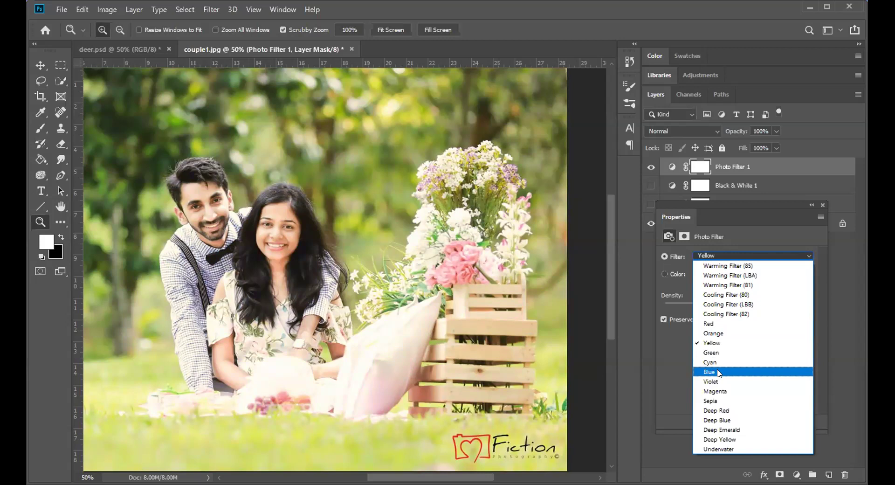
{"action": "left_click", "coordinate": [713, 400]}
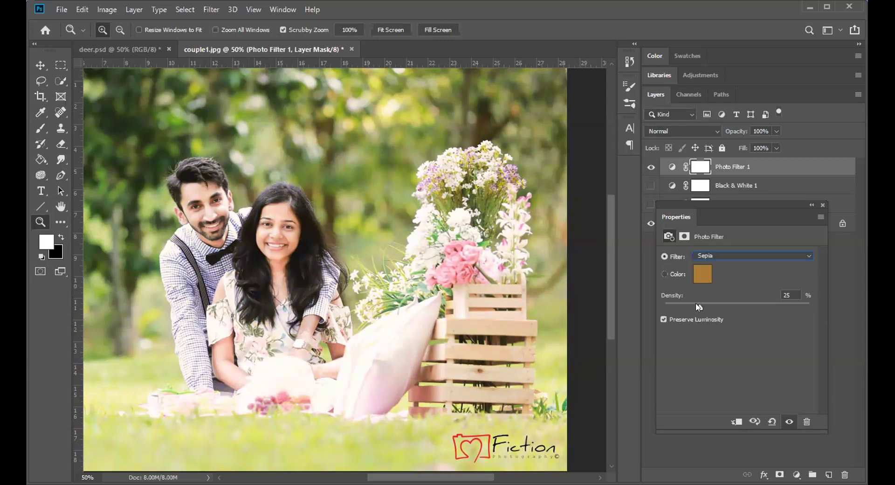
{"action": "left_click_drag", "start_coordinate": [701, 305], "coordinate": [732, 306]}
{"action": "left_click_drag", "start_coordinate": [664, 304], "coordinate": [821, 304]}
{"action": "left_click", "coordinate": [822, 206]}
- Compare the sepia photo with the Black & White and Vibrance layers on and off, leaving both hidden
{"action": "left_click", "coordinate": [650, 186]}
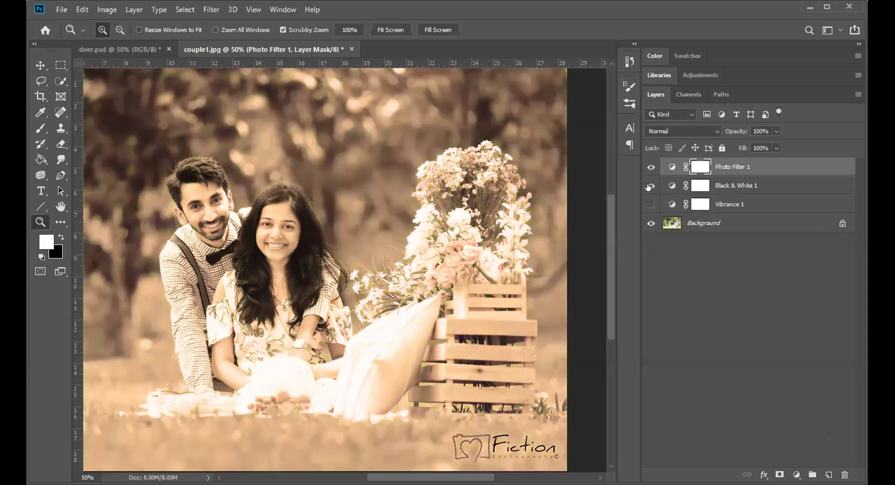
{"action": "left_click", "coordinate": [650, 186]}
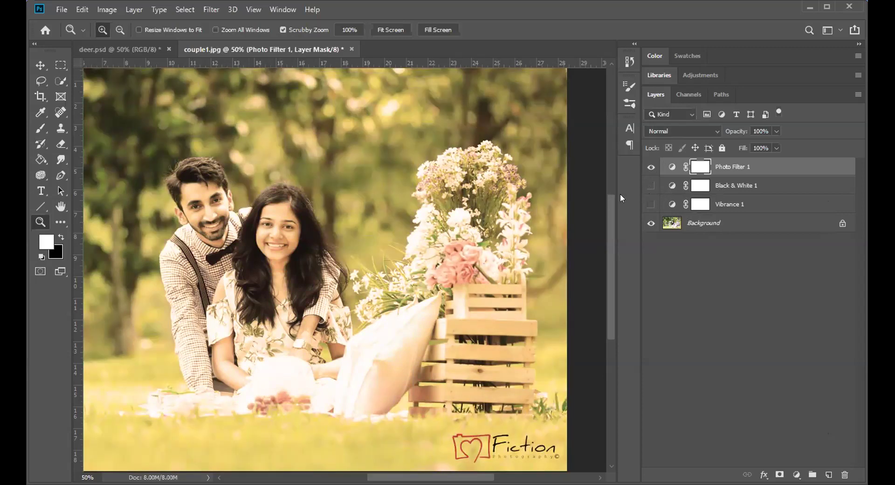
{"action": "left_click", "coordinate": [650, 185]}
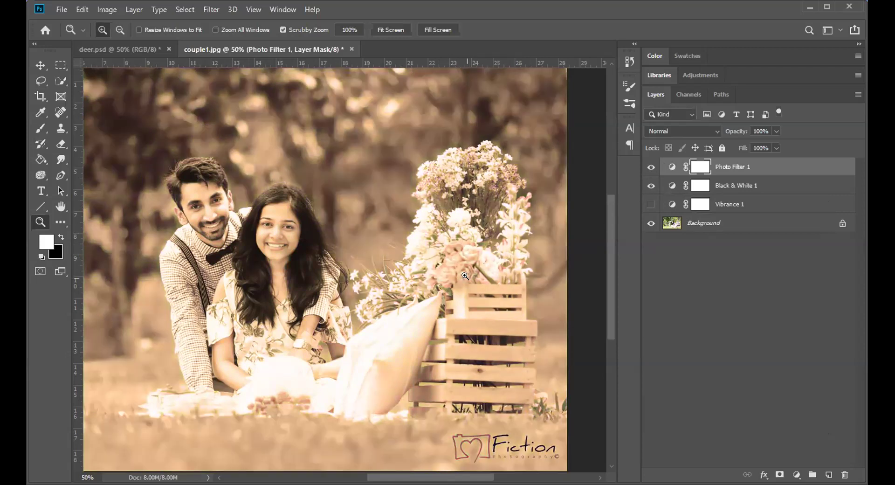
{"action": "left_click", "coordinate": [651, 204]}
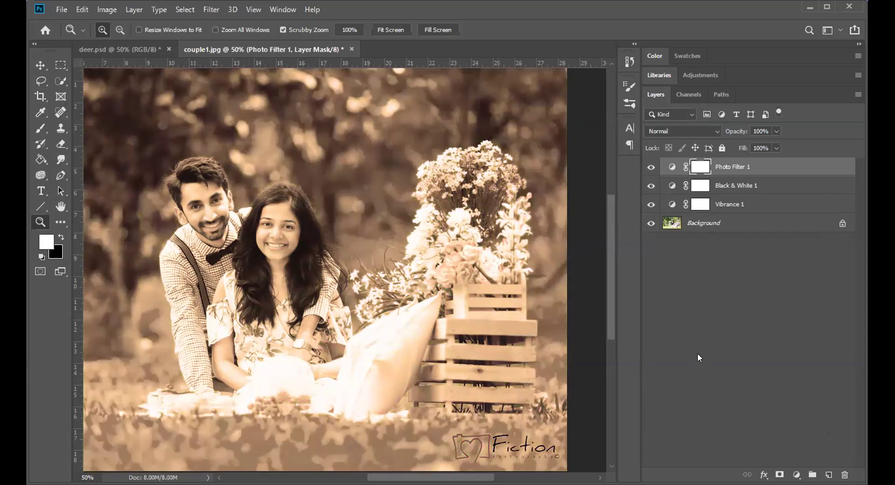
{"action": "left_click", "coordinate": [649, 203]}
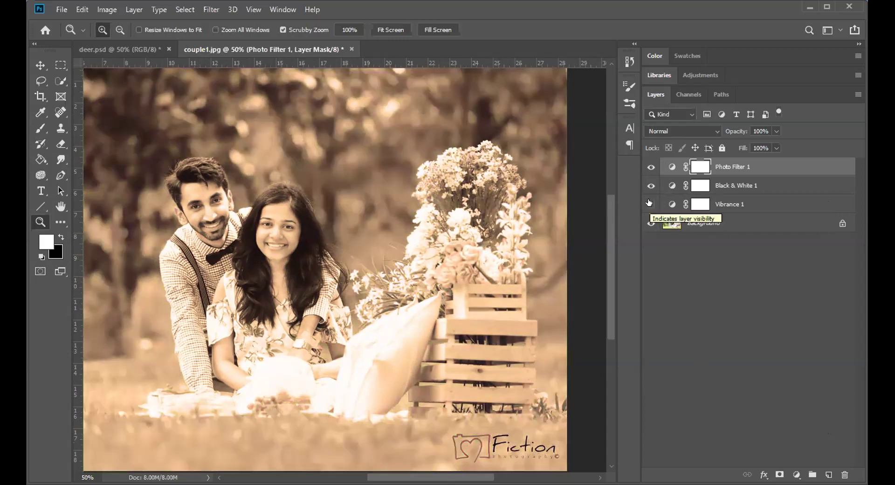
{"action": "left_click", "coordinate": [649, 186]}
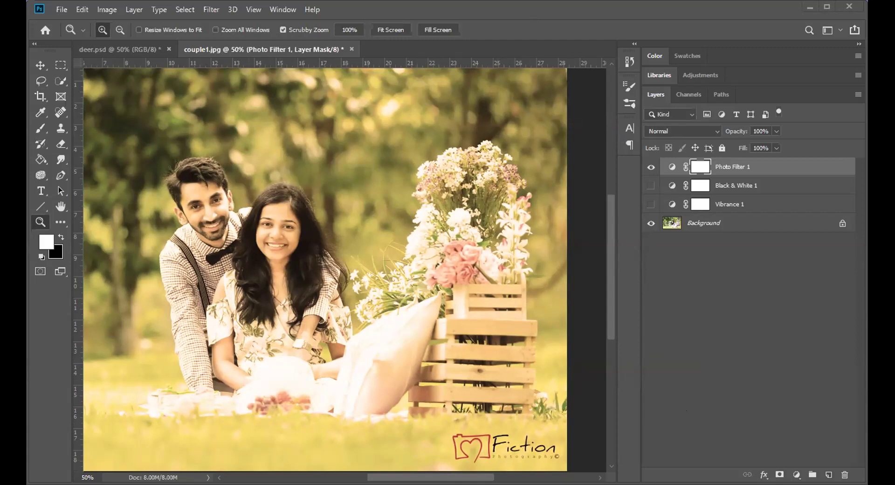
- Lower the Photo Filter layer's opacity to 57%
{"action": "left_click_drag", "start_coordinate": [552, 49], "coordinate": [530, 47]}
{"action": "left_click", "coordinate": [774, 147]}
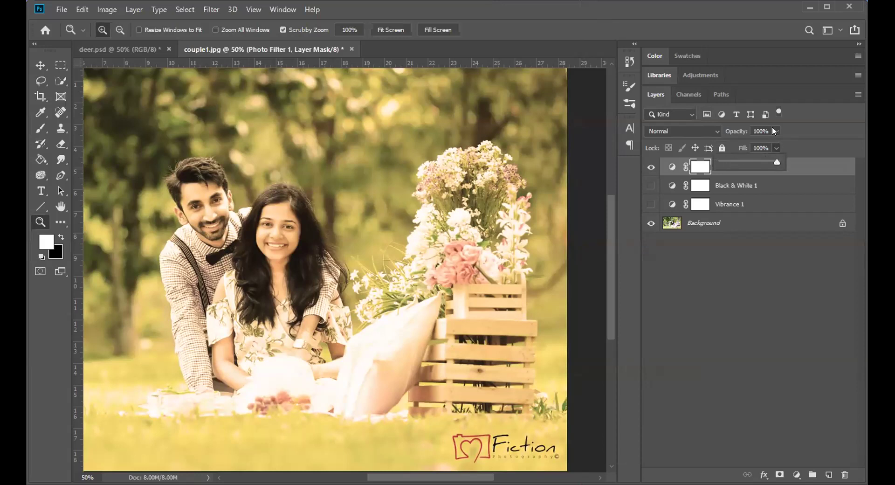
{"action": "mouse_move", "coordinate": [774, 131]}
{"action": "left_mouse_down"}
{"action": "mouse_move", "coordinate": [744, 141]}
{"action": "mouse_move", "coordinate": [760, 143]}
{"action": "mouse_move", "coordinate": [715, 147]}
{"action": "mouse_move", "coordinate": [784, 139]}
{"action": "mouse_move", "coordinate": [763, 144]}
{"action": "left_mouse_up"}
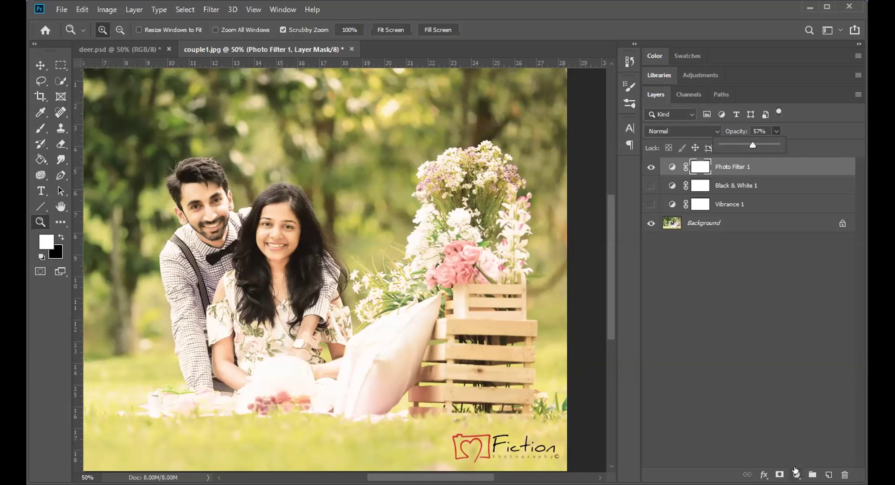
{"action": "left_click", "coordinate": [60, 11]}
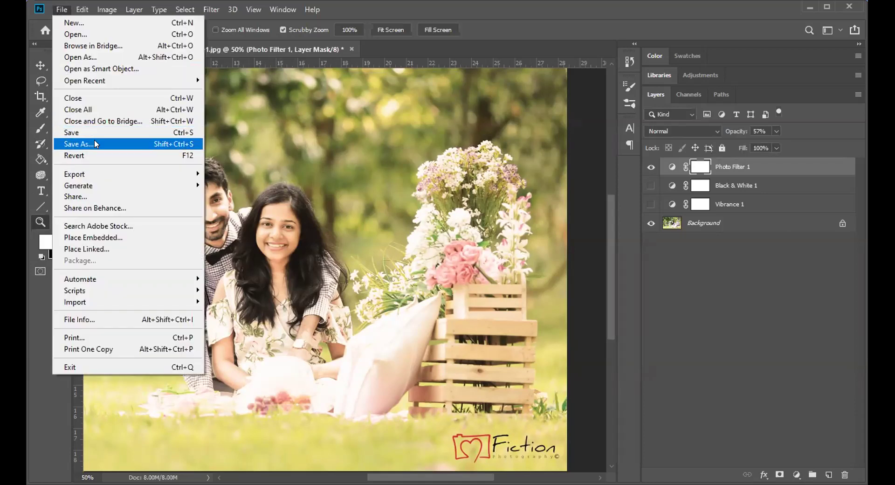
{"action": "mouse_move", "coordinate": [99, 174]}
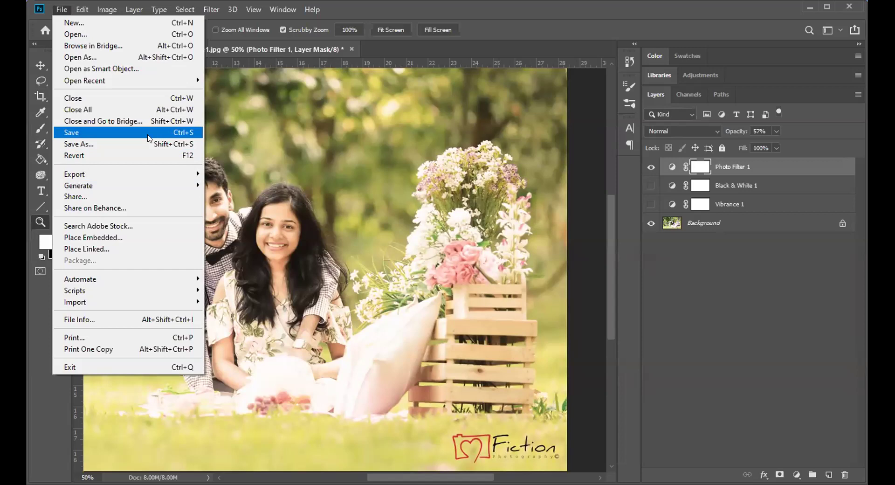
{"action": "left_click", "coordinate": [384, 48]}
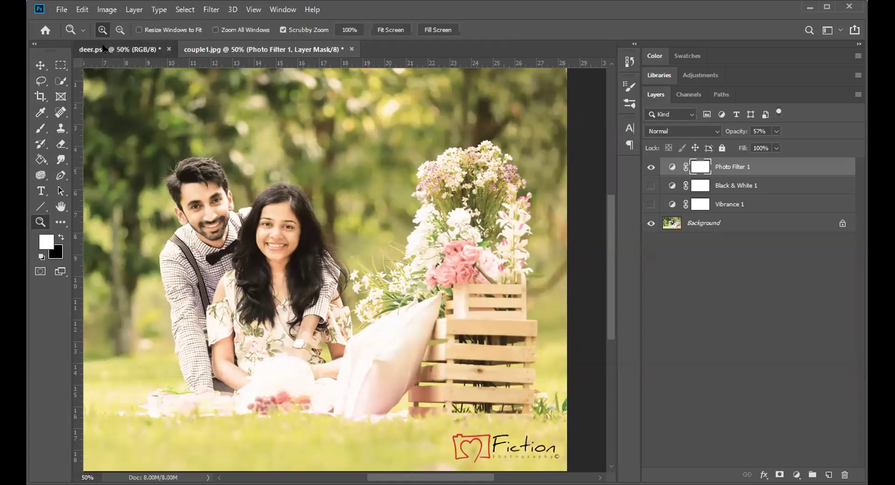
- Switch to the deer.psd document and save it
{"action": "left_click", "coordinate": [131, 49]}
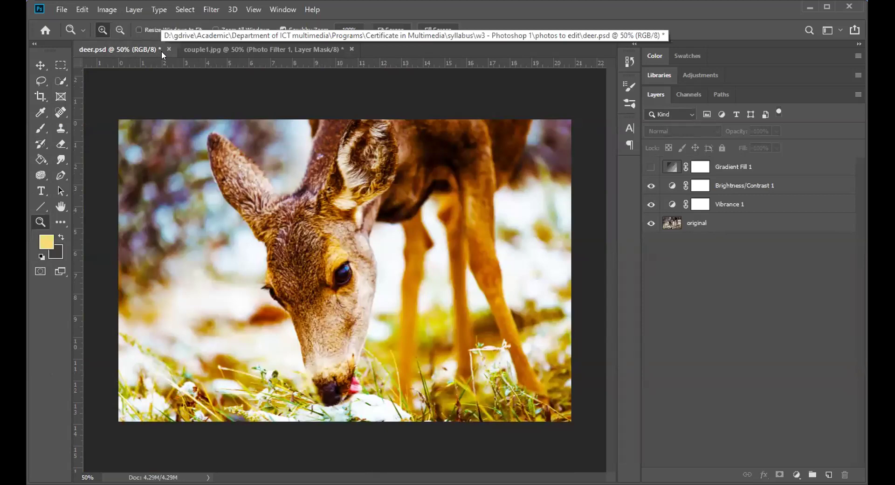
{"action": "left_click", "coordinate": [61, 9]}
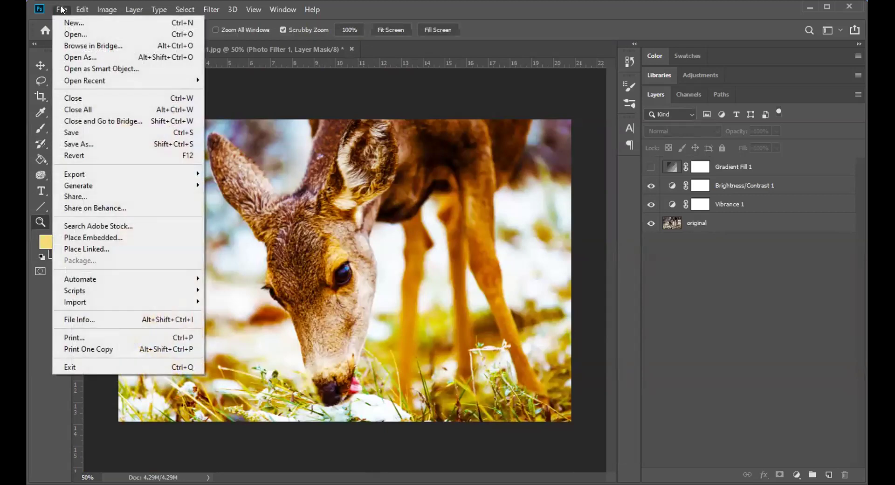
{"action": "left_click", "coordinate": [80, 132]}
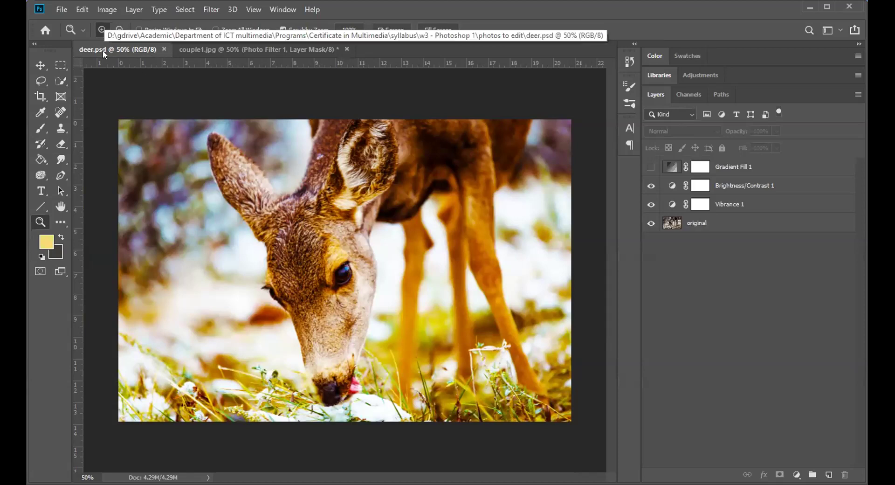
- Switch to the couple1.jpg document, bring up its save dialog and examine the file type options
{"action": "left_click", "coordinate": [223, 48]}
{"action": "left_click", "coordinate": [66, 10]}
{"action": "left_click", "coordinate": [77, 132]}
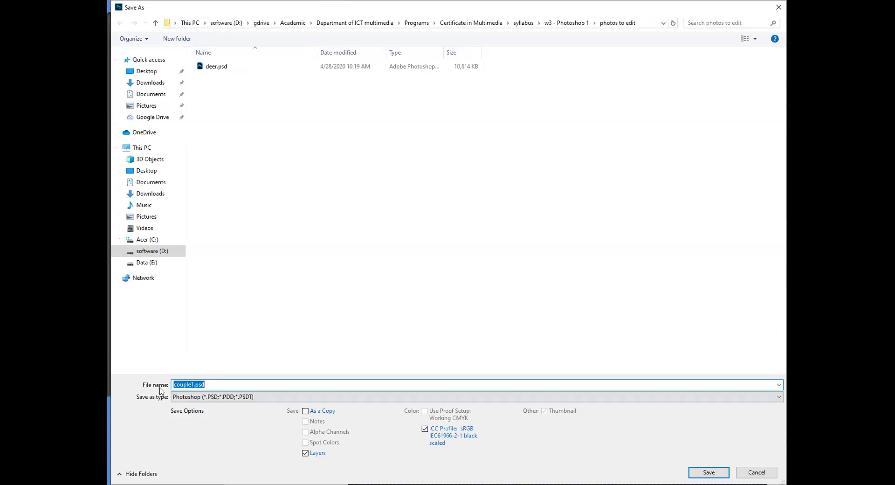
{"action": "left_click", "coordinate": [186, 396]}
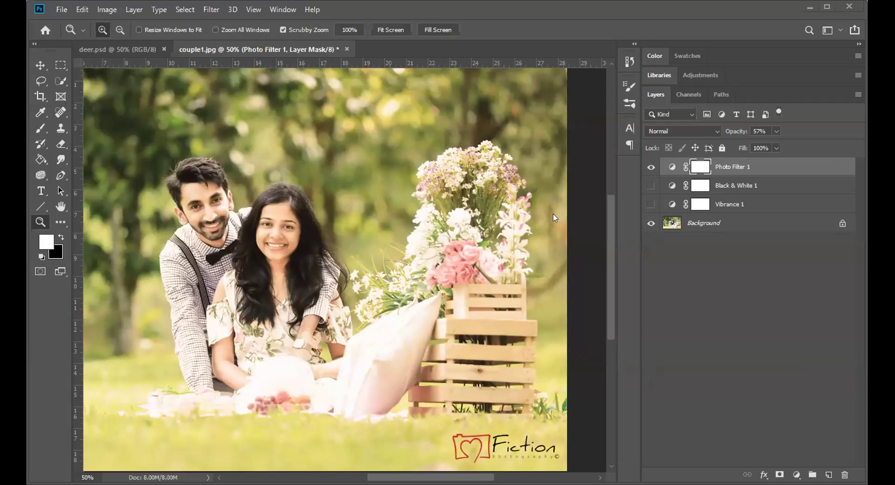
- Show the Black & White layer over the couple photo, keeping the Vibrance layer off and hiding the Photo Filter layer
{"action": "left_click", "coordinate": [650, 186]}
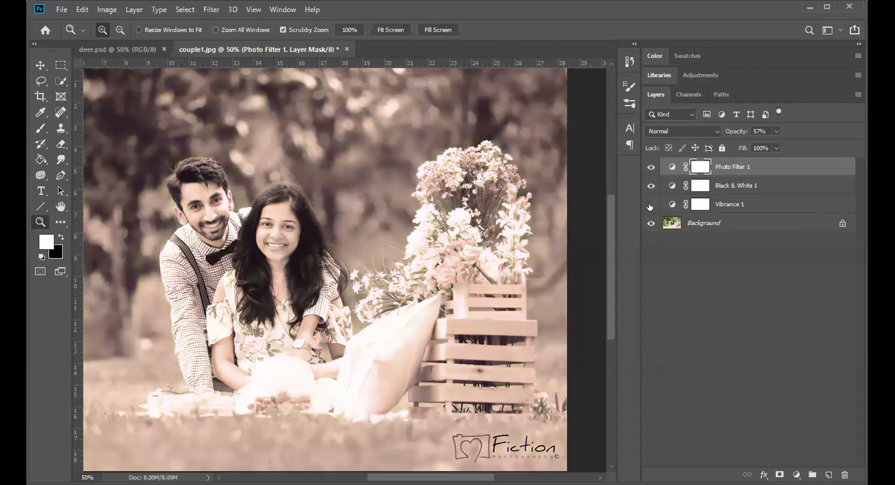
{"action": "left_click", "coordinate": [650, 204]}
{"action": "left_click", "coordinate": [650, 205]}
{"action": "left_click", "coordinate": [650, 167]}
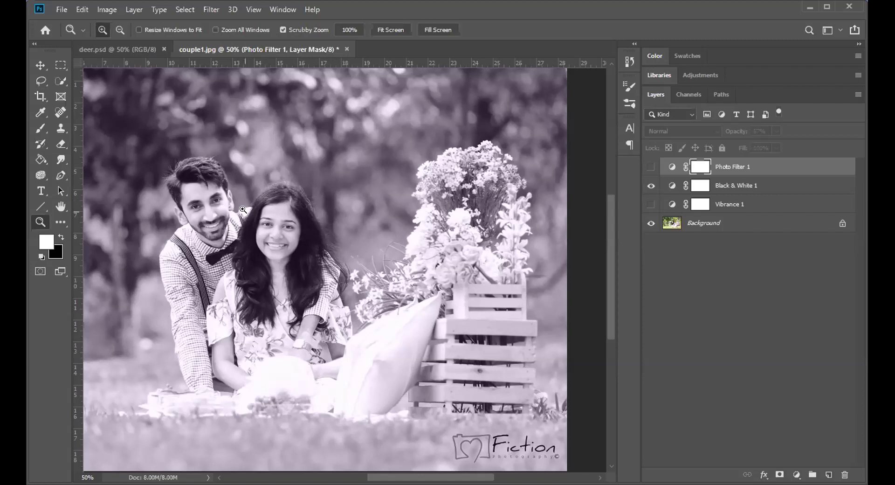
{"action": "mouse_move", "coordinate": [237, 212]}
{"action": "left_mouse_down"}
{"action": "mouse_move", "coordinate": [332, 294]}
{"action": "mouse_move", "coordinate": [274, 166]}
{"action": "mouse_move", "coordinate": [255, 97]}
{"action": "mouse_move", "coordinate": [285, 225]}
{"action": "mouse_move", "coordinate": [246, 201]}
{"action": "left_mouse_up"}
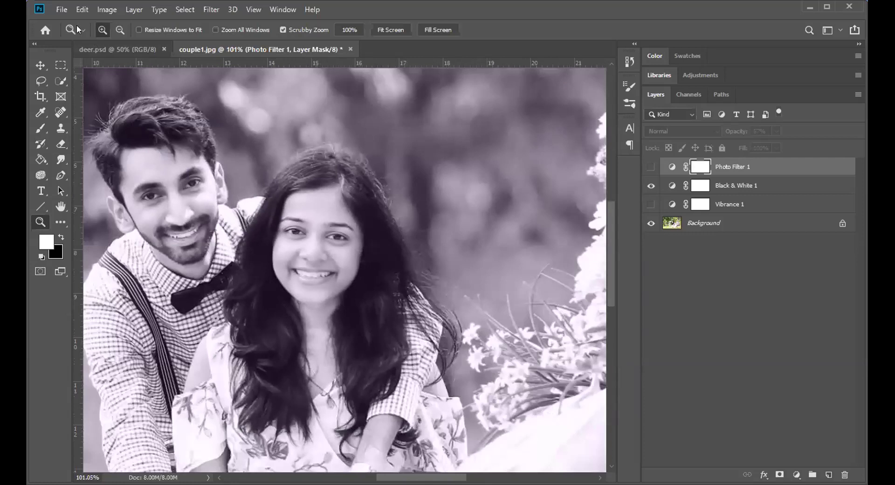
- Start saving the couple photo under a new name and choose JPEG as the file type
{"action": "left_click", "coordinate": [62, 9]}
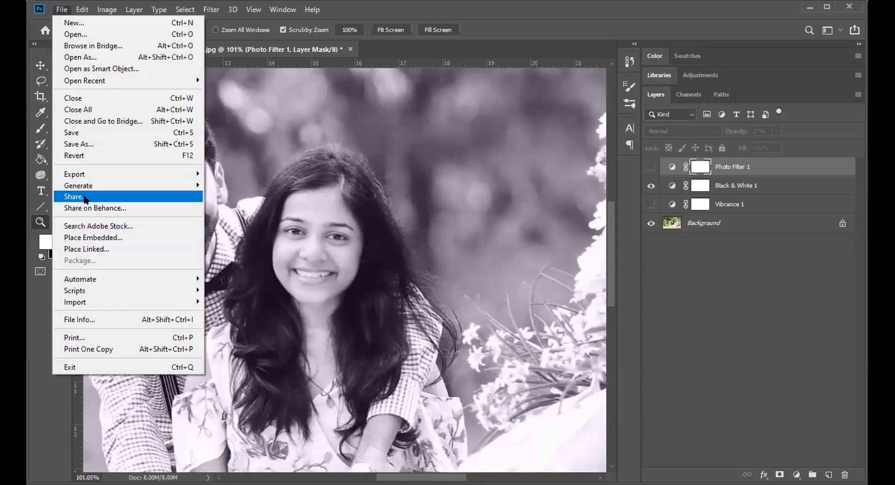
{"action": "left_click", "coordinate": [95, 144]}
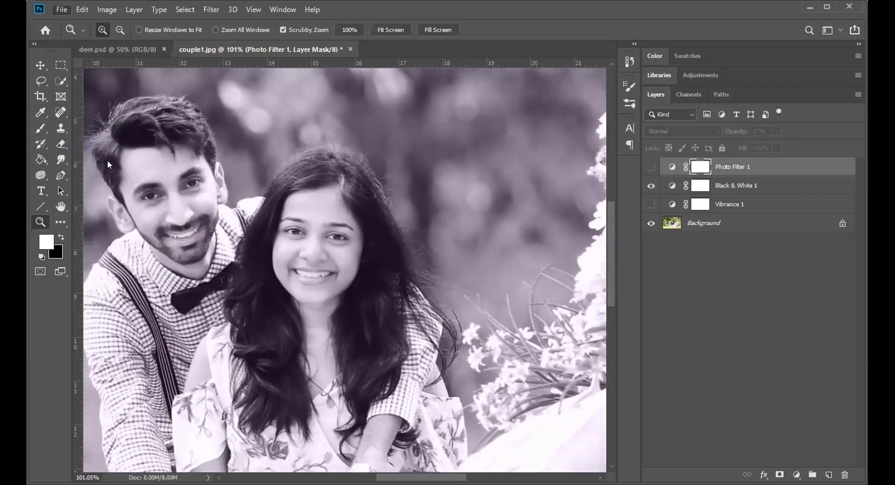
{"action": "key", "text": "ctrl+shift+s"}
{"action": "left_click", "coordinate": [210, 396]}
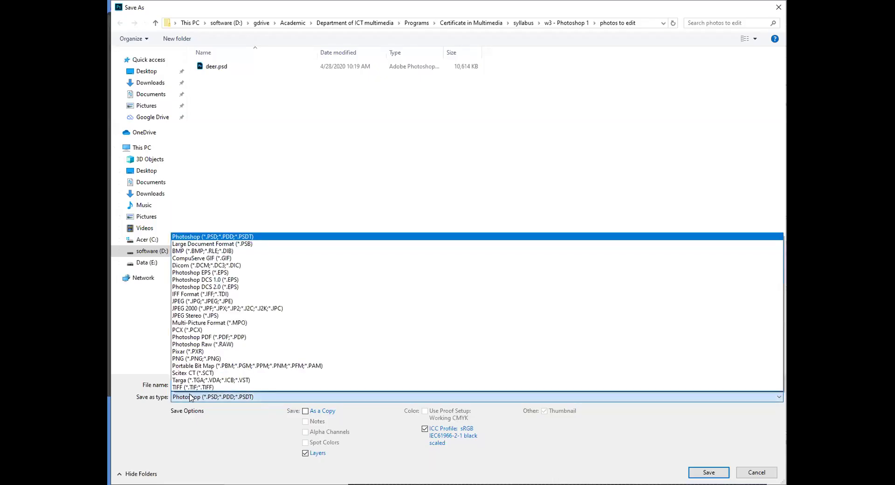
{"action": "left_click", "coordinate": [199, 303]}
- Name the JPEG copy couple-edit1.jpg and save it to the photos to edit folder
{"action": "left_click", "coordinate": [214, 383]}
{"action": "double_click", "coordinate": [195, 384]}
{"action": "left_click", "coordinate": [191, 384]}
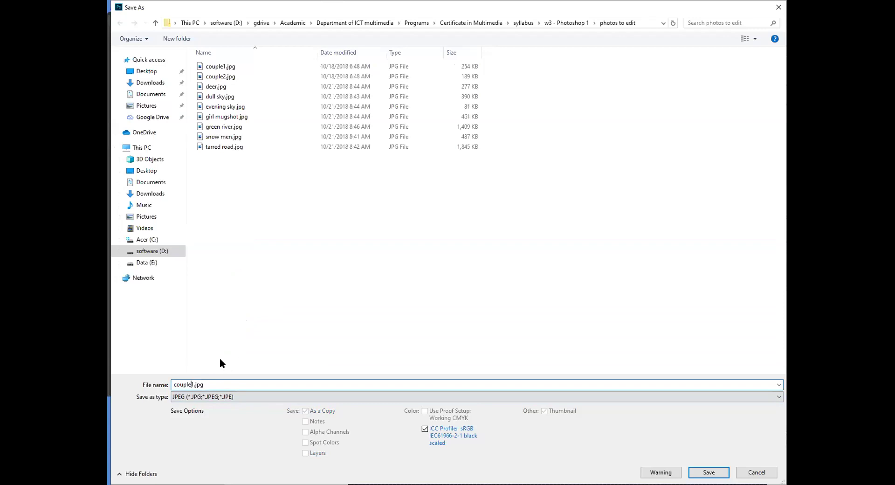
{"action": "type", "text": "-edit"}
{"action": "key", "text": "Return"}
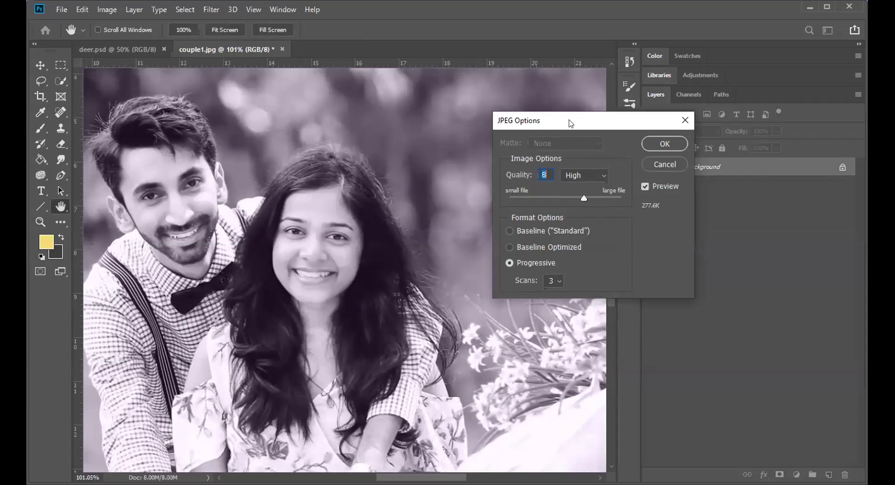
- Try JPEG quality settings from the smallest file up to Maximum, and return the quality to High
{"action": "left_click_drag", "start_coordinate": [568, 122], "coordinate": [482, 123]}
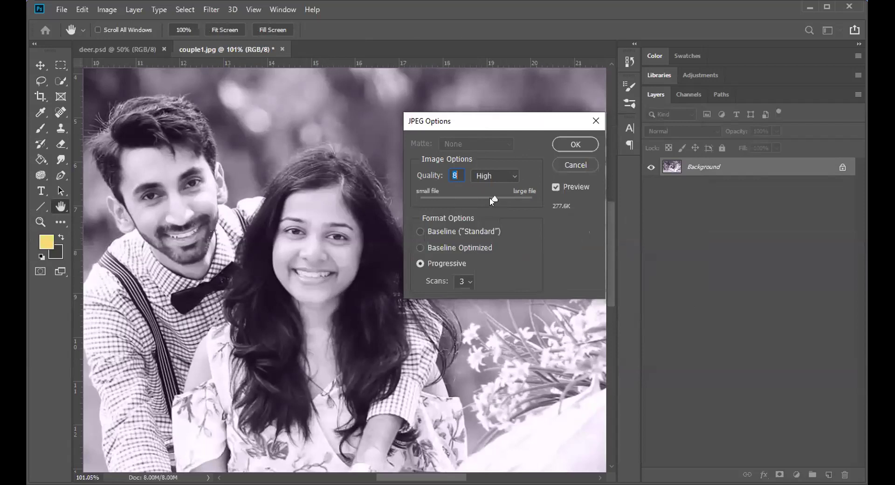
{"action": "left_click_drag", "start_coordinate": [492, 197], "coordinate": [433, 198]}
{"action": "left_click_drag", "start_coordinate": [419, 200], "coordinate": [431, 198]}
{"action": "left_click_drag", "start_coordinate": [479, 198], "coordinate": [410, 198]}
{"action": "left_click_drag", "start_coordinate": [419, 198], "coordinate": [519, 198]}
{"action": "left_click", "coordinate": [497, 176]}
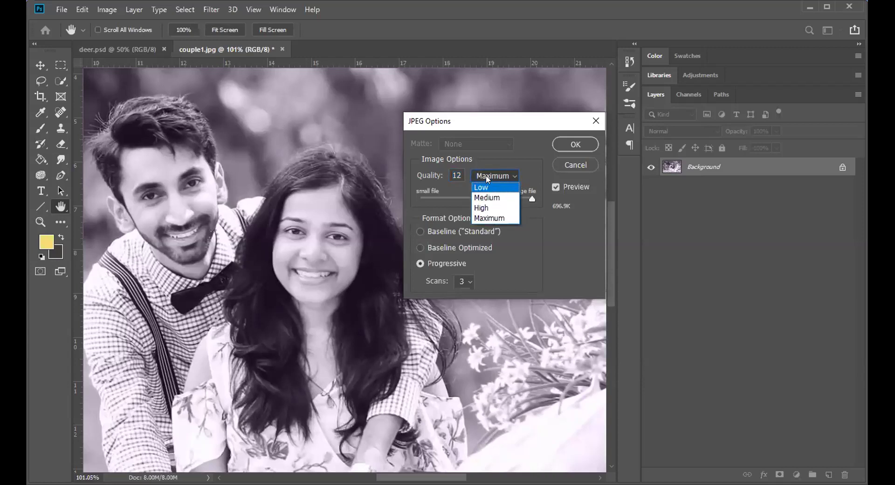
{"action": "left_click", "coordinate": [484, 208]}
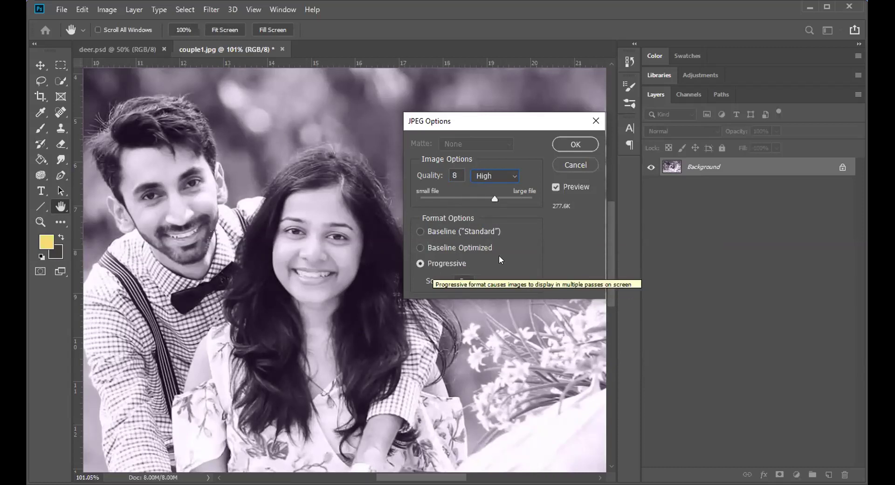
- Compare the couple photo with the JPEG preview switched off and on at High quality
{"action": "left_click", "coordinate": [555, 187]}
{"action": "left_click", "coordinate": [554, 187]}
{"action": "left_click", "coordinate": [555, 187]}
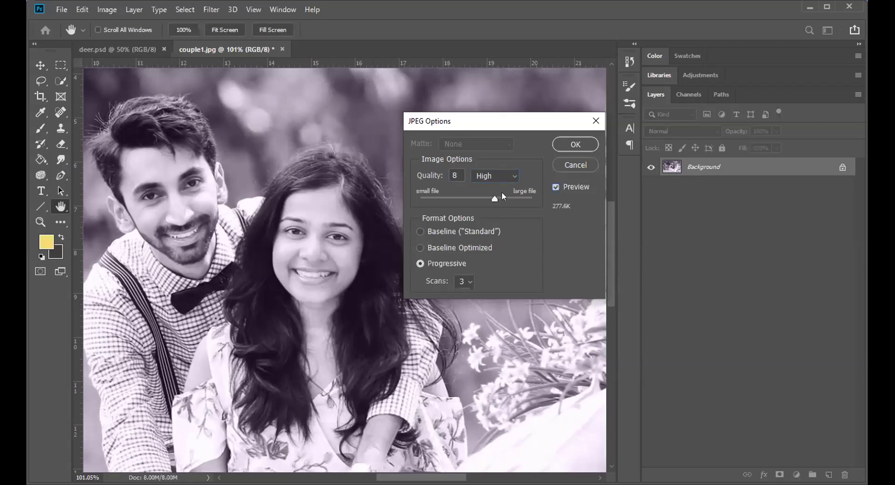
{"action": "left_click", "coordinate": [555, 187]}
{"action": "left_click", "coordinate": [555, 187]}
- Preview the photo at Low JPEG quality and set the quality back to High
{"action": "left_click", "coordinate": [511, 179]}
{"action": "left_click", "coordinate": [498, 183]}
{"action": "left_click", "coordinate": [553, 188]}
{"action": "left_click", "coordinate": [482, 173]}
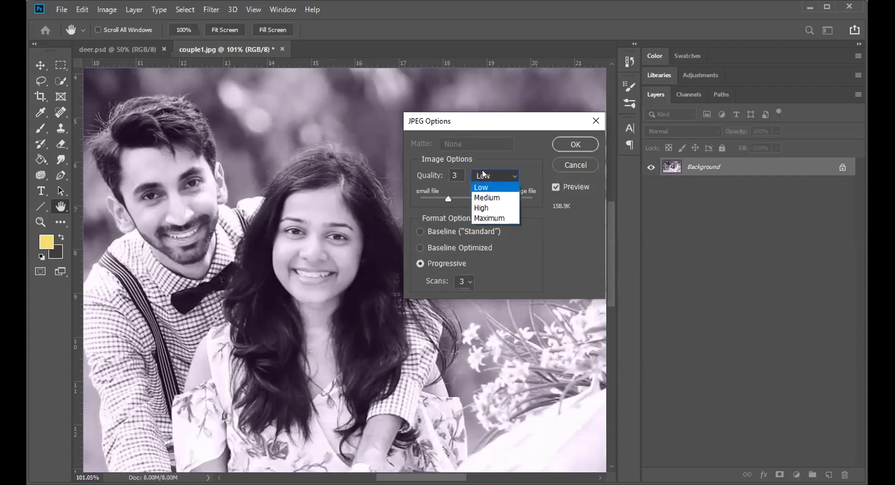
{"action": "left_click", "coordinate": [486, 208]}
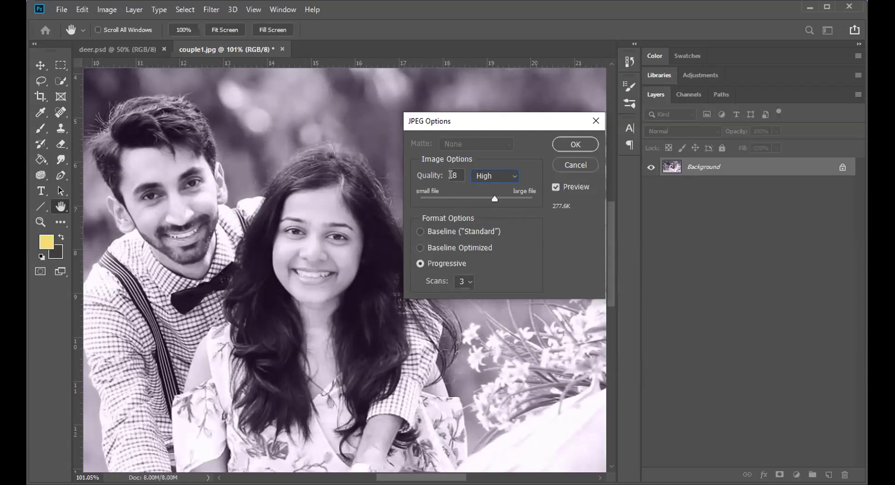
- Run the JPEG quality through its full range, choose High and finish saving the copy
{"action": "left_click_drag", "start_coordinate": [493, 198], "coordinate": [416, 199]}
{"action": "left_click_drag", "start_coordinate": [418, 198], "coordinate": [533, 199]}
{"action": "left_click", "coordinate": [491, 174]}
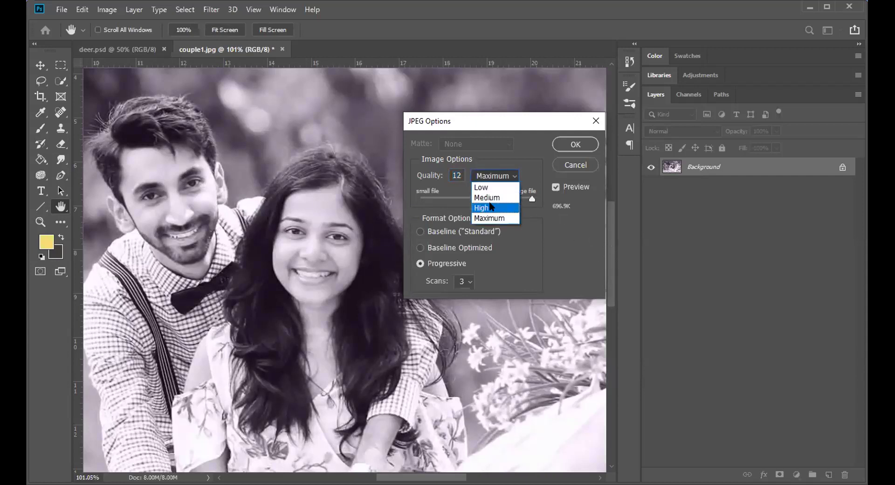
{"action": "left_click", "coordinate": [487, 207]}
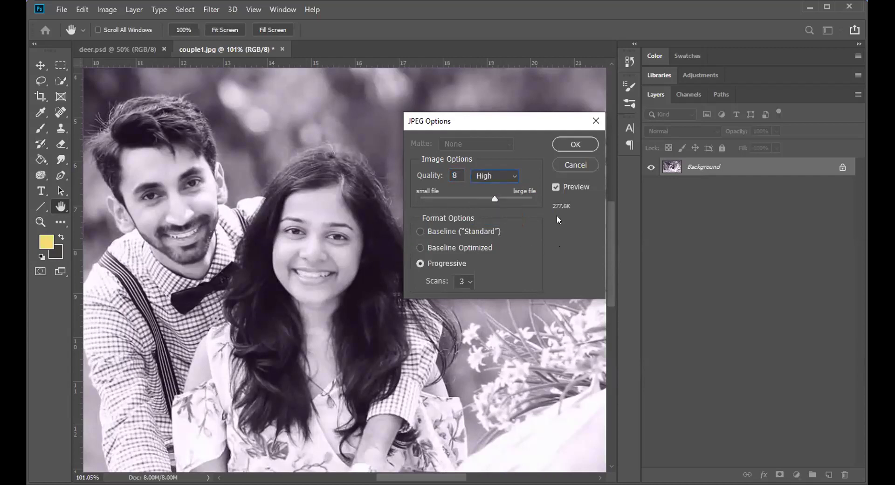
{"action": "left_click", "coordinate": [568, 146]}
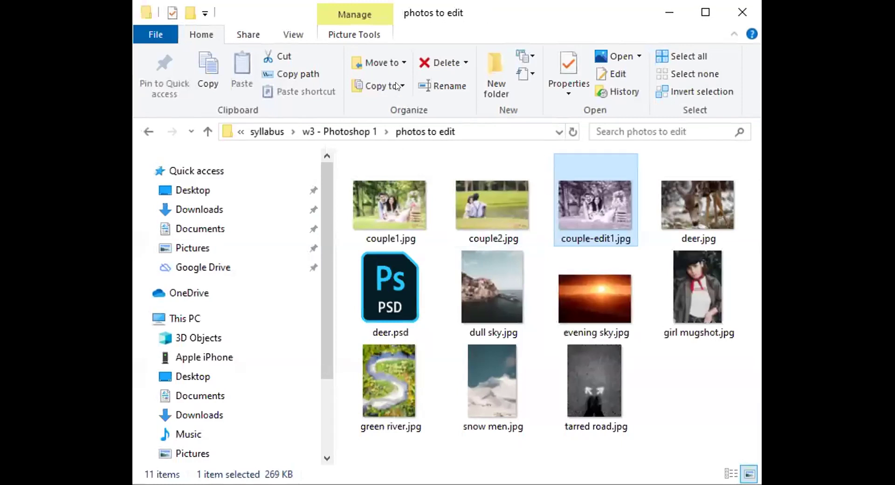
- List the photos to edit folder with details and compare the file sizes of couple1.jpg and couple-edit1.jpg
{"action": "left_click", "coordinate": [293, 33]}
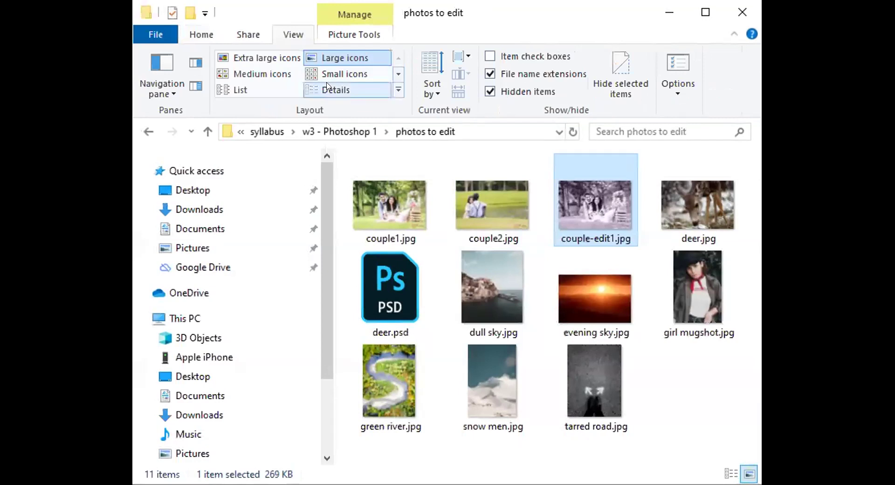
{"action": "left_click", "coordinate": [328, 89]}
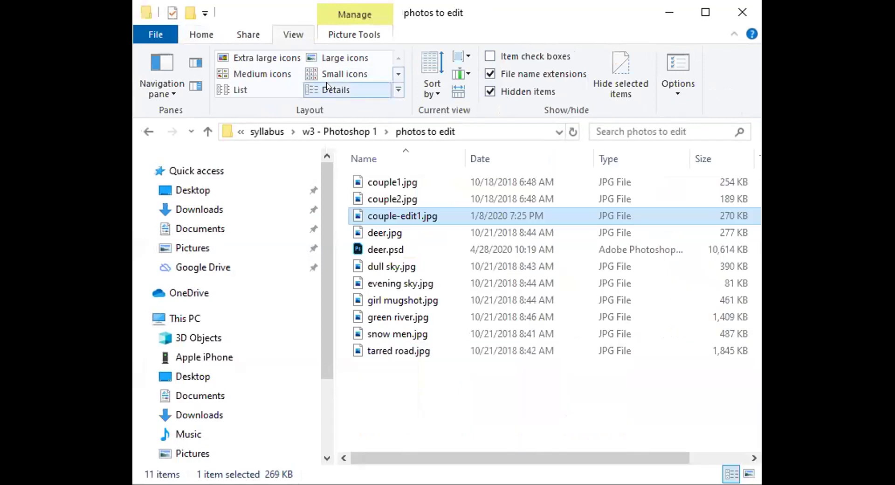
{"action": "left_click", "coordinate": [403, 181]}
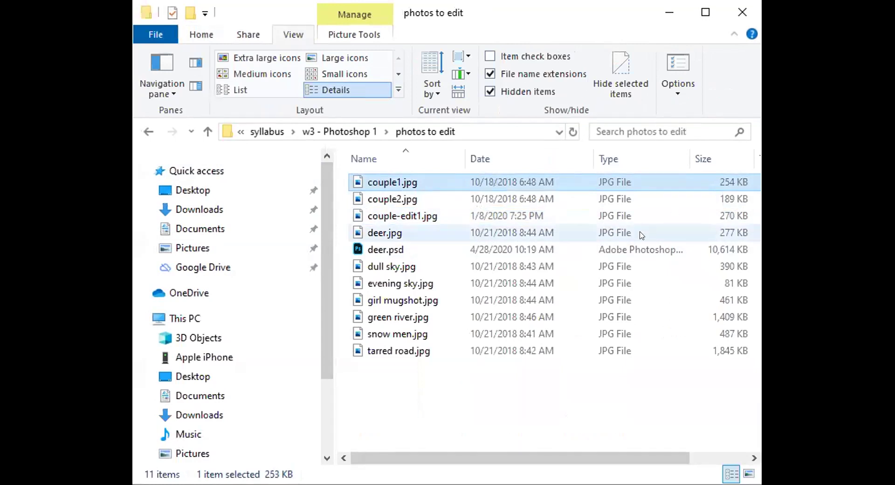
{"action": "left_click", "coordinate": [431, 216]}
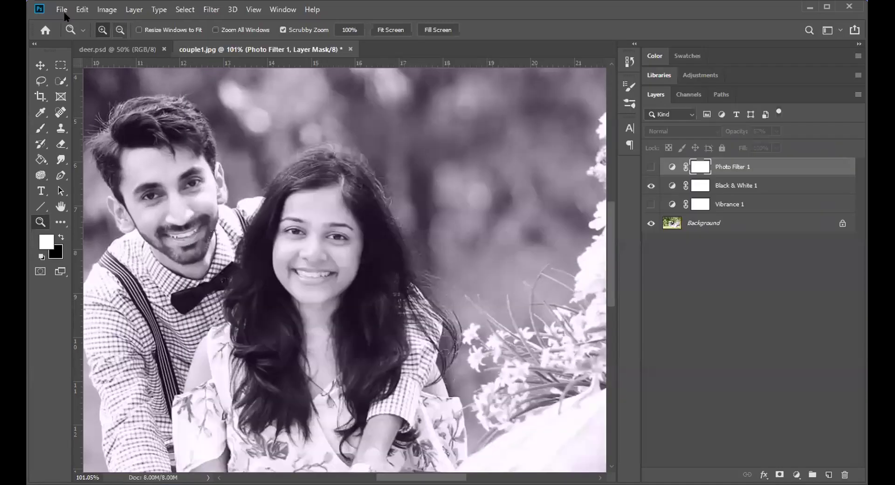
- Bring up Export As for the couple photo, with JPG as the format and 60% quality
{"action": "left_click", "coordinate": [62, 9]}
{"action": "mouse_move", "coordinate": [105, 180]}
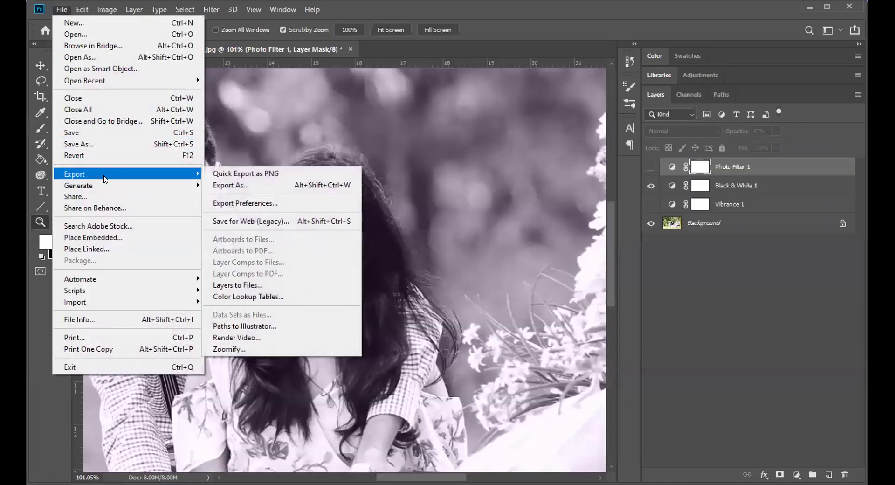
{"action": "left_click", "coordinate": [264, 185]}
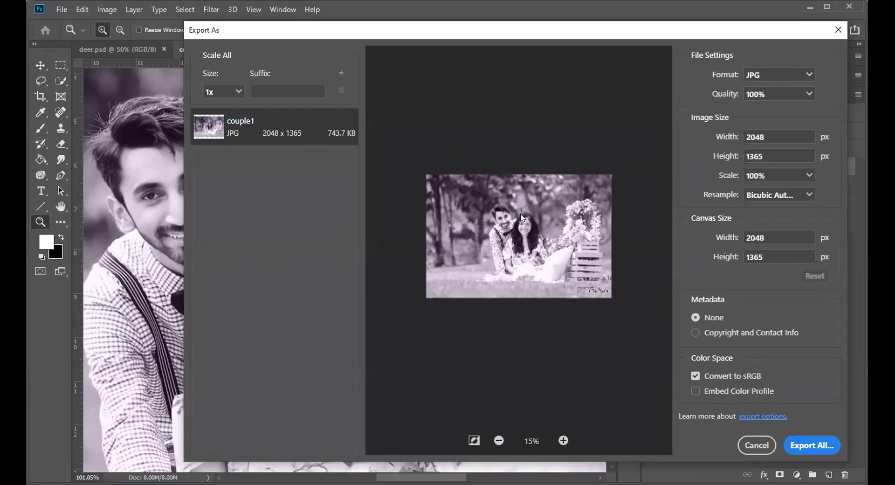
{"action": "left_click", "coordinate": [807, 76]}
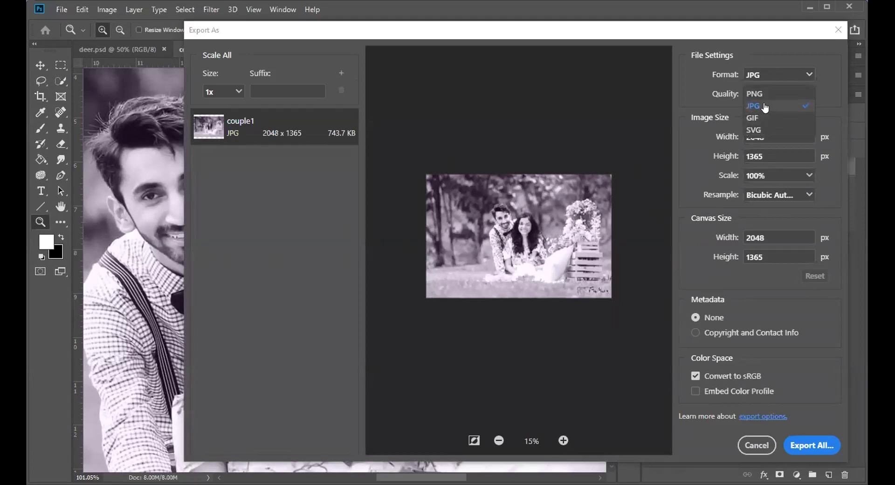
{"action": "left_click", "coordinate": [763, 105]}
{"action": "left_click", "coordinate": [808, 95]}
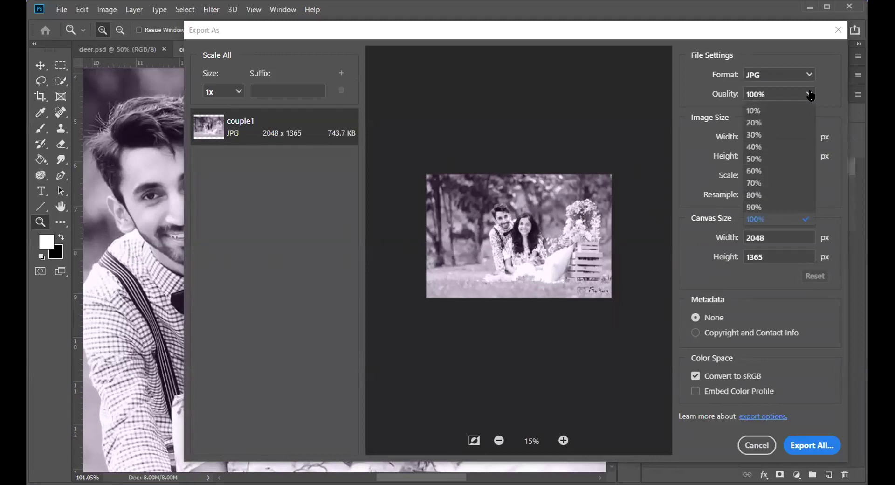
{"action": "left_click", "coordinate": [764, 171]}
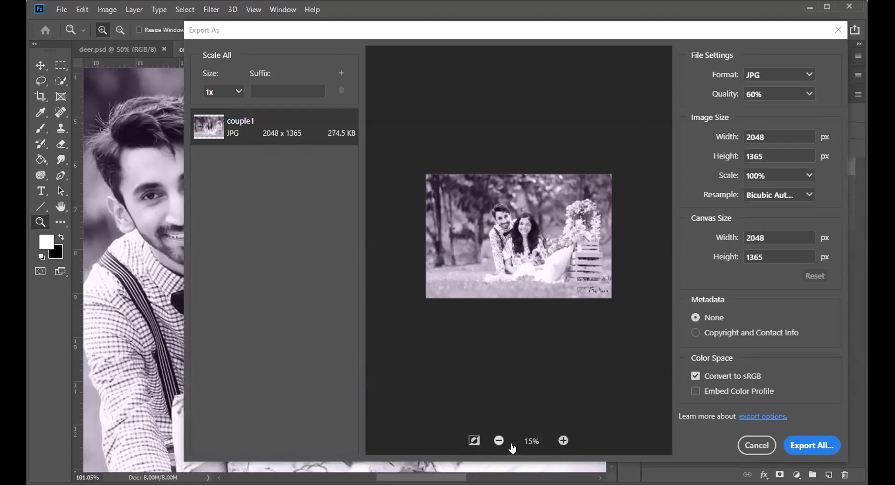
- Try a canvas width of 1200 px for the exported photo and undo the change
{"action": "left_click", "coordinate": [563, 440]}
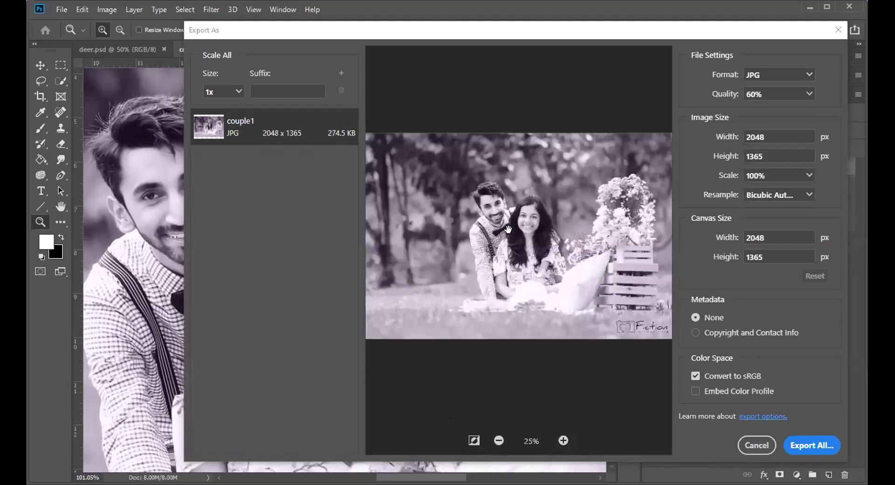
{"action": "left_click", "coordinate": [732, 237]}
{"action": "type", "text": "1200"}
{"action": "left_click", "coordinate": [768, 251]}
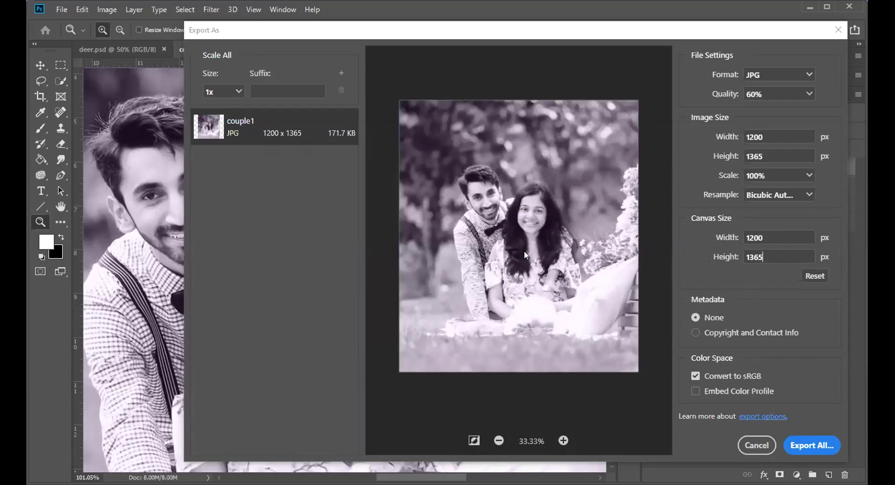
{"action": "key", "text": "ctrl+z"}
- Try scaling the exported image to 50% and set the scale back to 100%
{"action": "left_click", "coordinate": [767, 132]}
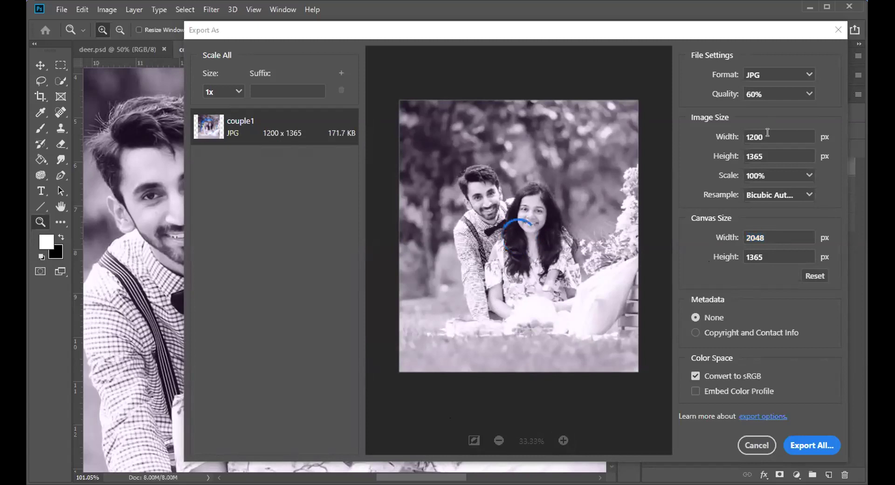
{"action": "left_click", "coordinate": [805, 176]}
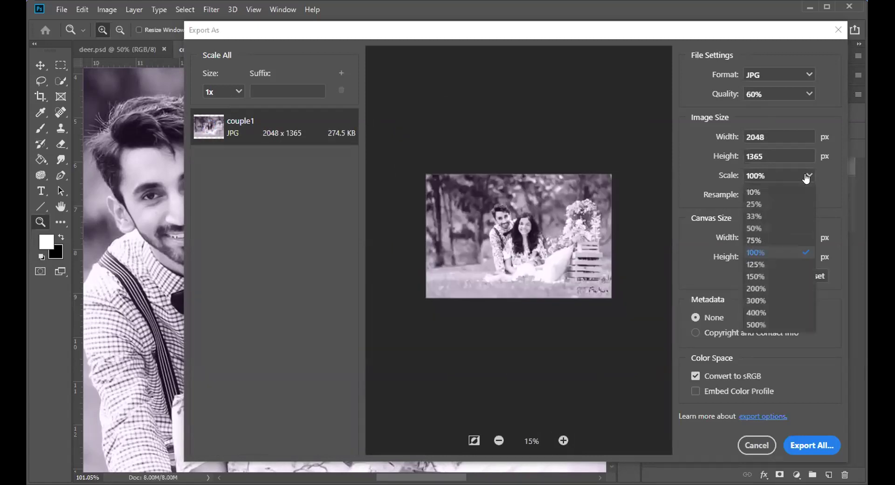
{"action": "left_click", "coordinate": [758, 227]}
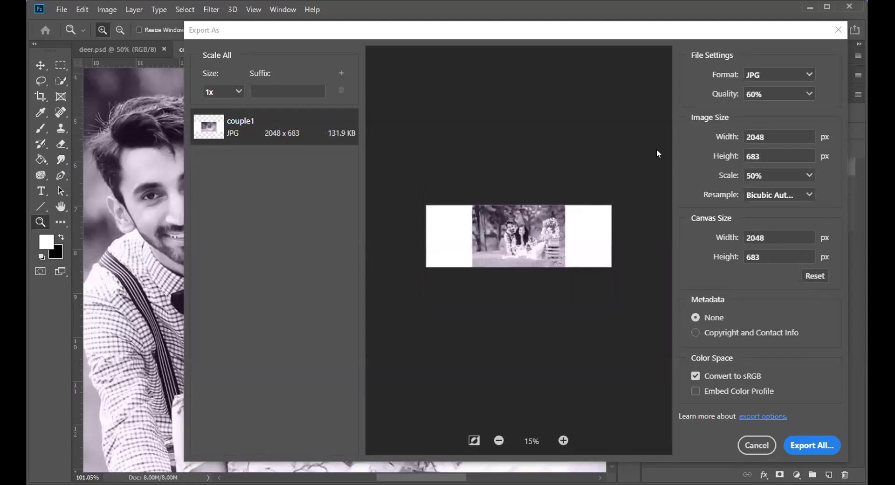
{"action": "left_click", "coordinate": [773, 135]}
{"action": "left_click", "coordinate": [810, 177]}
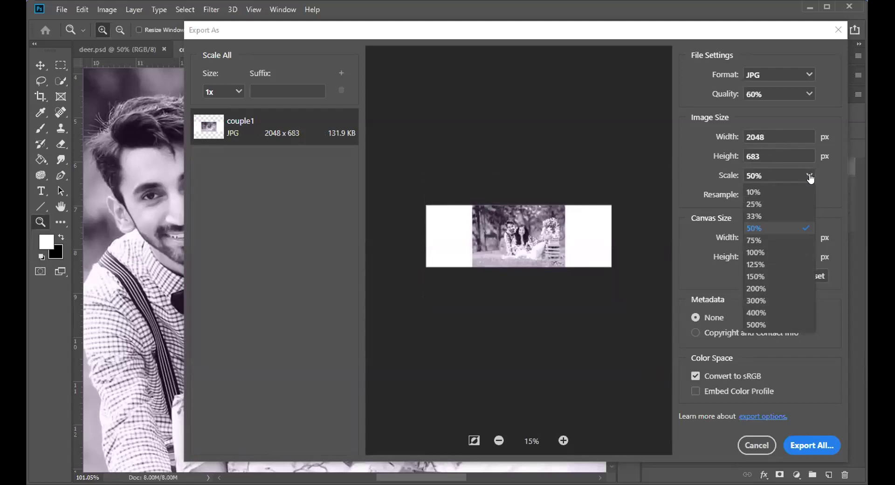
{"action": "left_click", "coordinate": [760, 252]}
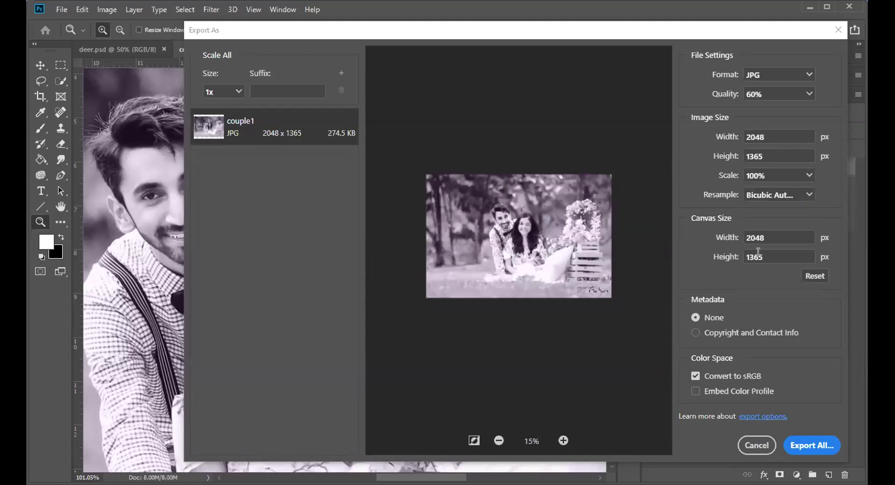
- Try lowering the exported image's width in small steps
{"action": "left_click", "coordinate": [774, 135]}
{"action": "key", "text": "BackSpace"}
{"action": "type", "text": "5"}
{"action": "key", "text": "Down"}
{"action": "key", "text": "Down"}
{"action": "key", "text": "Down"}
{"action": "key", "text": "Down"}
{"action": "key", "text": "Down"}
{"action": "key", "text": "Down"}
{"action": "key", "text": "Down"}
{"action": "key", "text": "Down"}
{"action": "key", "text": "Down"}
{"action": "key", "text": "Down"}
{"action": "key", "text": "Down"}
{"action": "key", "text": "Down"}
{"action": "key", "text": "Down"}
{"action": "key", "text": "Down"}
{"action": "key", "text": "Down"}
{"action": "key", "text": "Down"}
{"action": "key", "text": "Down"}
{"action": "key", "text": "Down"}
{"action": "key", "text": "Down"}
- Set the exported image's width to 1200 px
{"action": "double_click", "coordinate": [750, 137]}
{"action": "type", "text": "1200"}
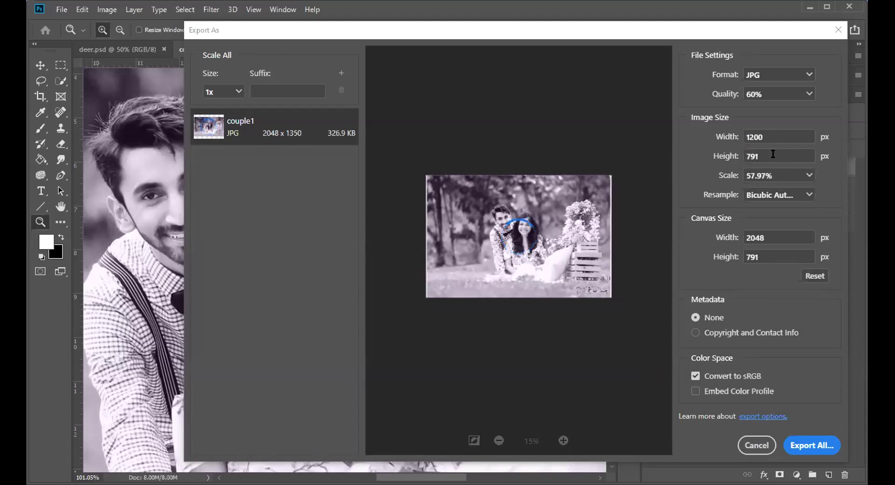
{"action": "left_click", "coordinate": [772, 153]}
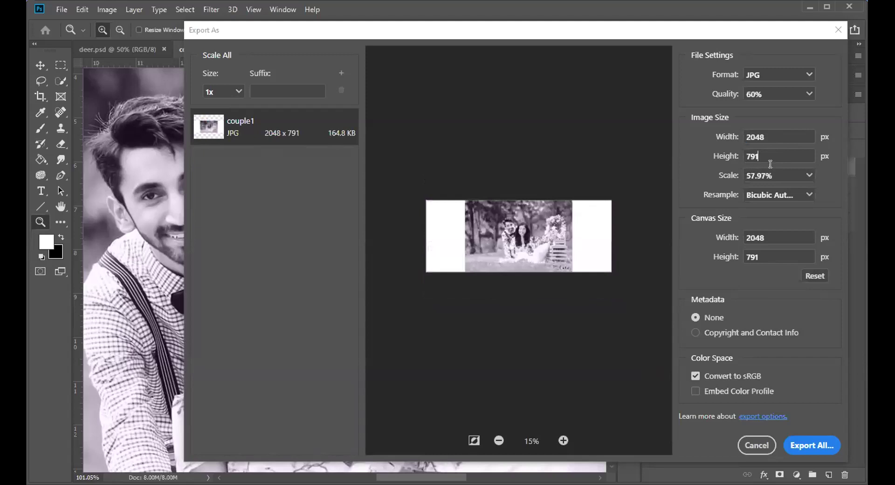
- Scale the exported couple photo to 50% and reset its canvas size
{"action": "left_click", "coordinate": [798, 180]}
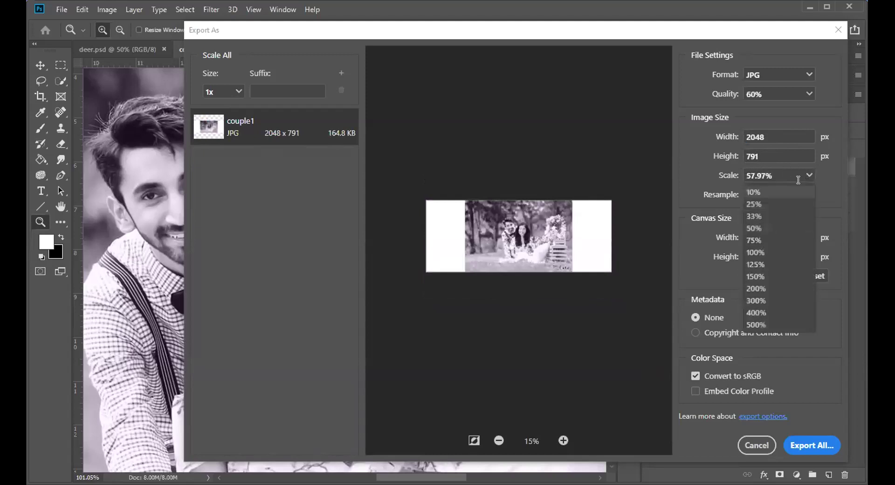
{"action": "left_click", "coordinate": [765, 226]}
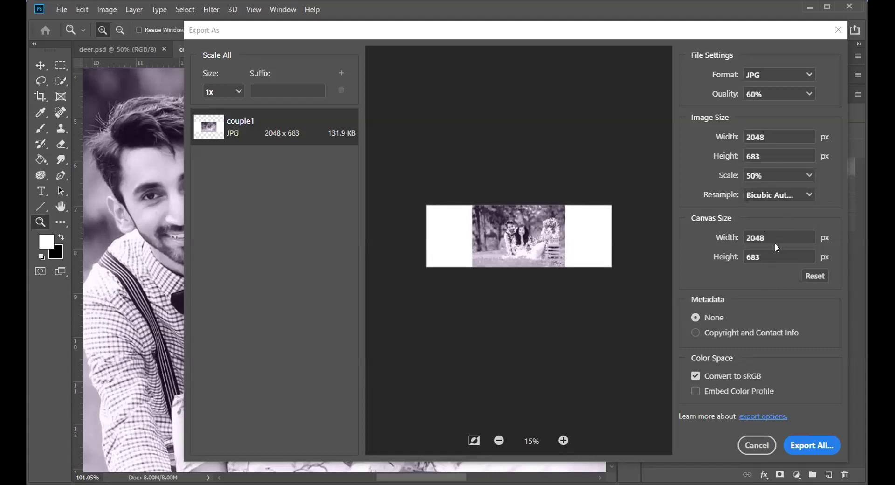
{"action": "left_click", "coordinate": [811, 276]}
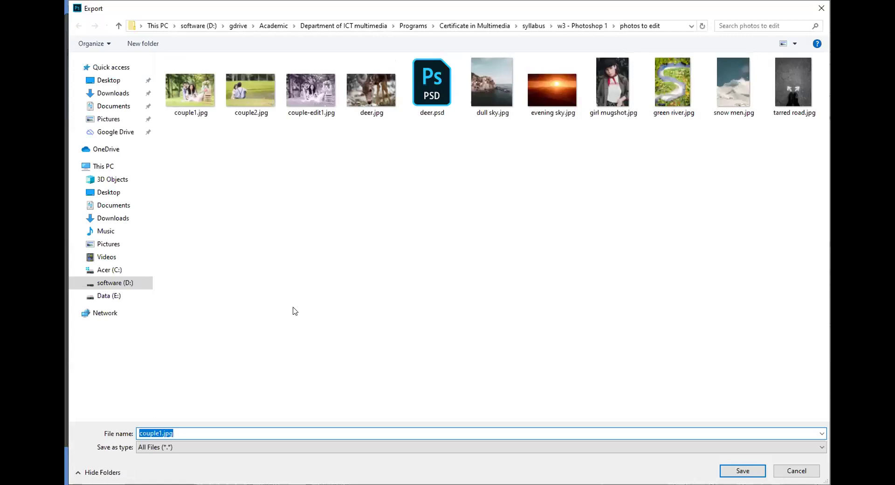
- Export the couple photo to the photos to edit folder under the file name couple-edit2.jpg
{"action": "left_click", "coordinate": [310, 88]}
{"action": "double_click", "coordinate": [173, 432]}
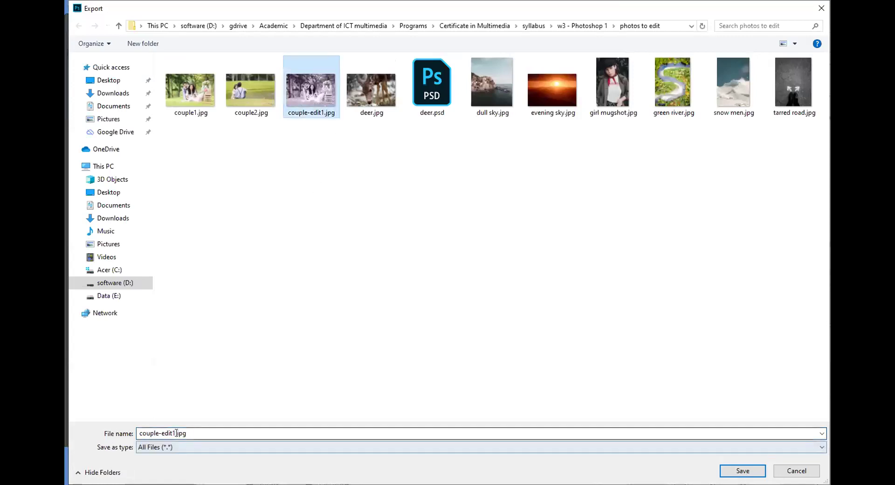
{"action": "left_click", "coordinate": [173, 432]}
{"action": "type", "text": "2"}
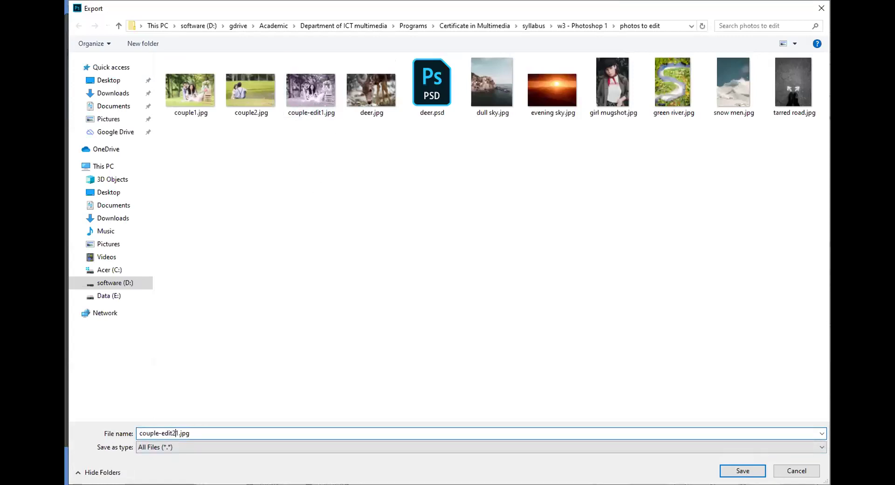
{"action": "key", "text": "Delete"}
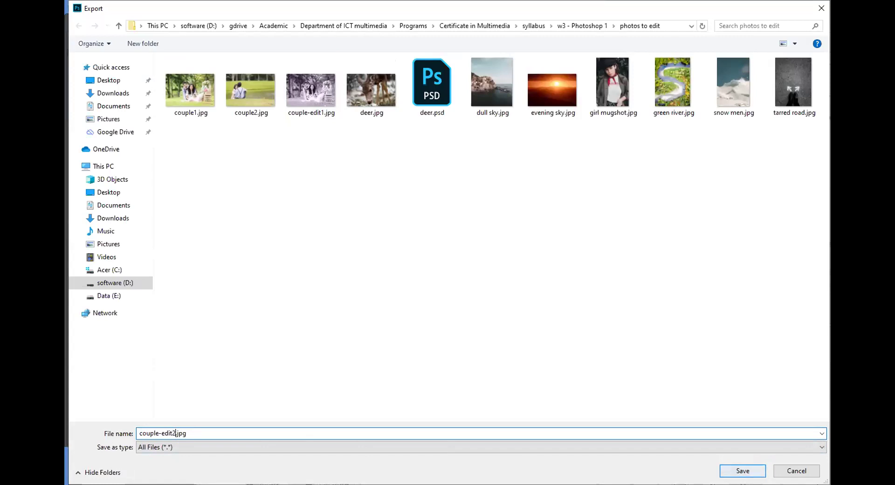
{"action": "key", "text": "ctrl+a"}
{"action": "key", "text": "Return"}
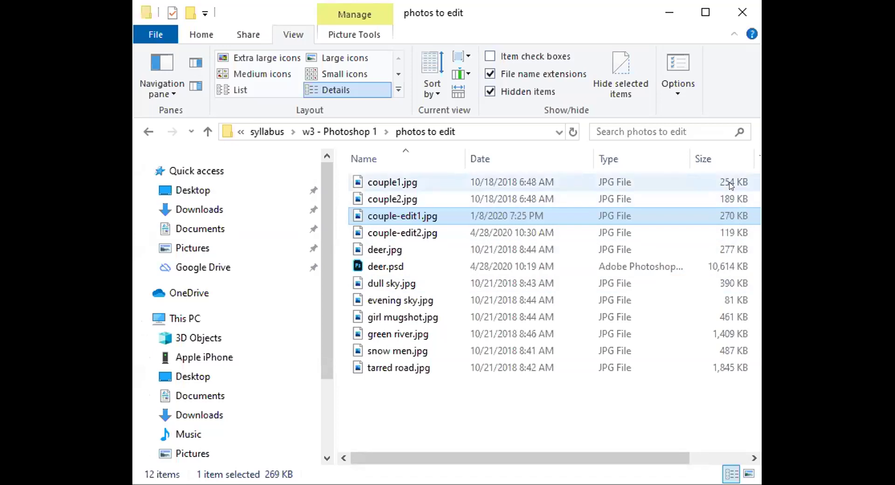
- Check the file size of couple-edit2.jpg in File Explorer and open the image in a widened Photos window
{"action": "left_click", "coordinate": [739, 233]}
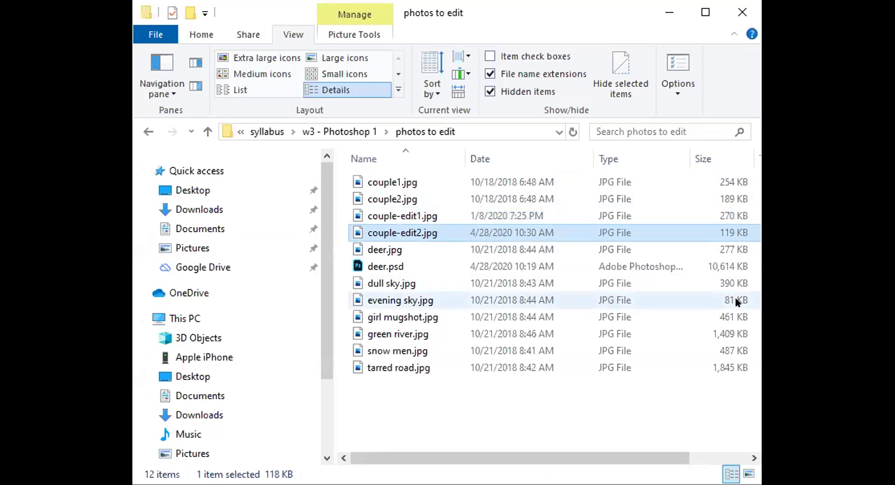
{"action": "double_click", "coordinate": [355, 233]}
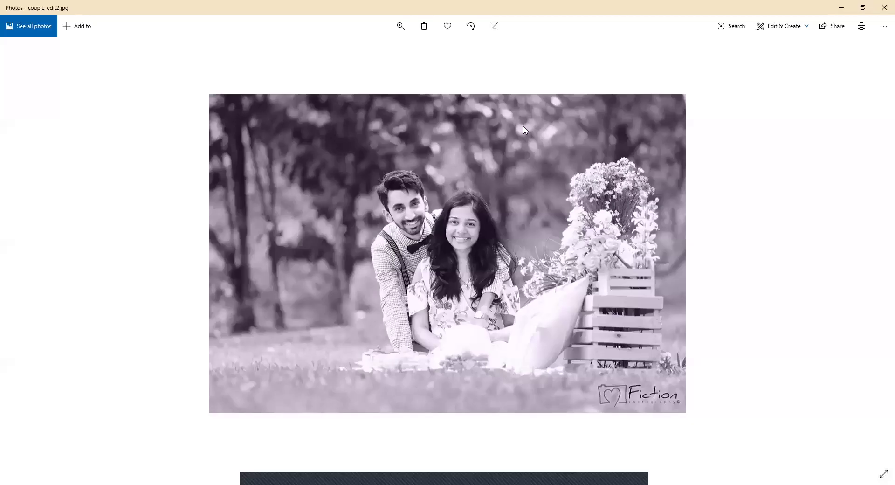
{"action": "double_click", "coordinate": [541, 9]}
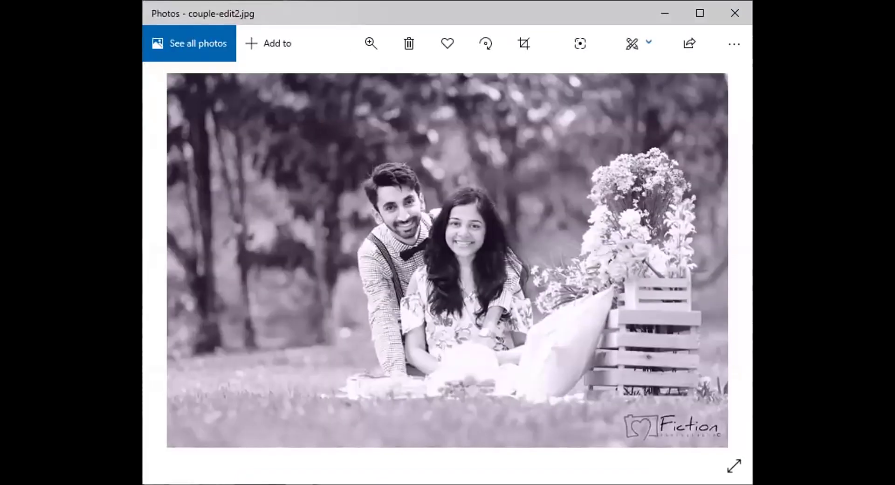
{"action": "left_click_drag", "start_coordinate": [751, 483], "coordinate": [804, 483]}
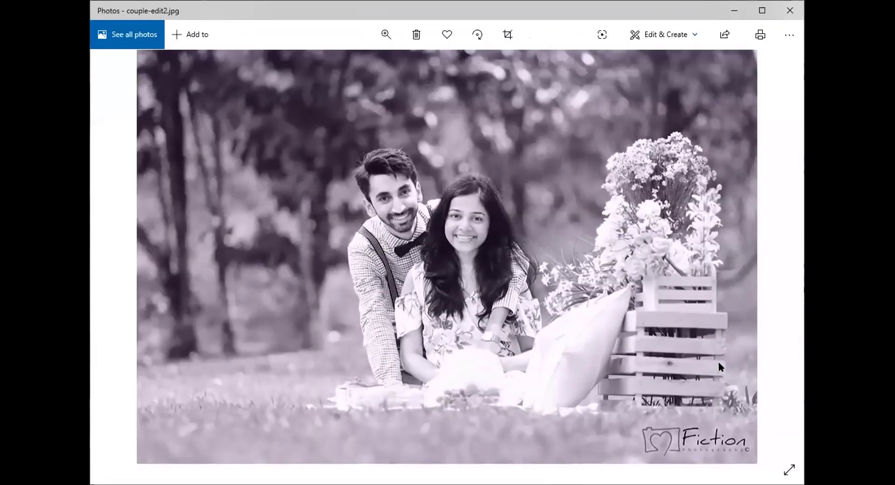
- Browse through the folder's photos to compare couple-edit2.jpg with couple-edit1.jpg and the original couple1.jpg
{"action": "left_click", "coordinate": [773, 257]}
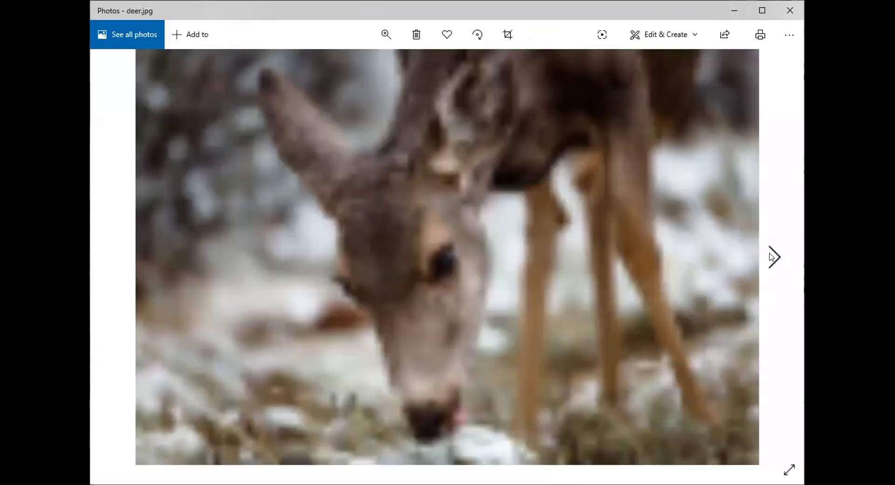
{"action": "left_click", "coordinate": [771, 257]}
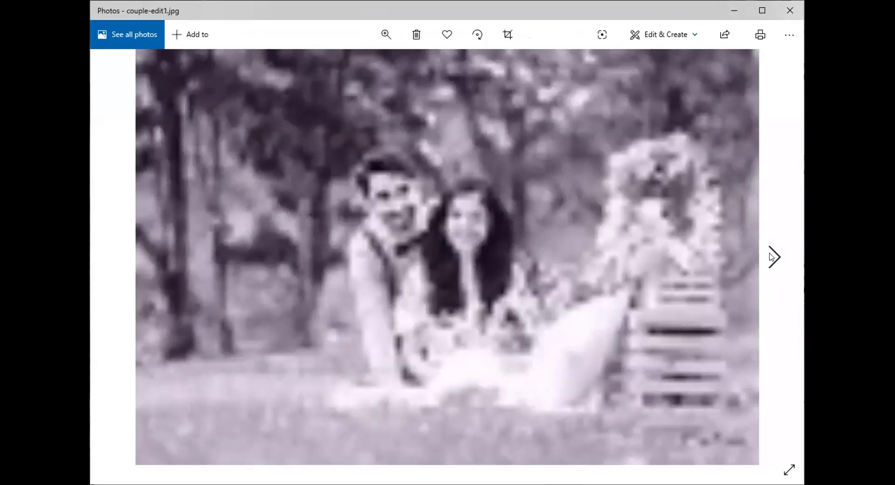
{"action": "left_click", "coordinate": [771, 256]}
{"action": "left_click", "coordinate": [771, 256]}
{"action": "left_click", "coordinate": [771, 256]}
{"action": "left_click", "coordinate": [771, 257]}
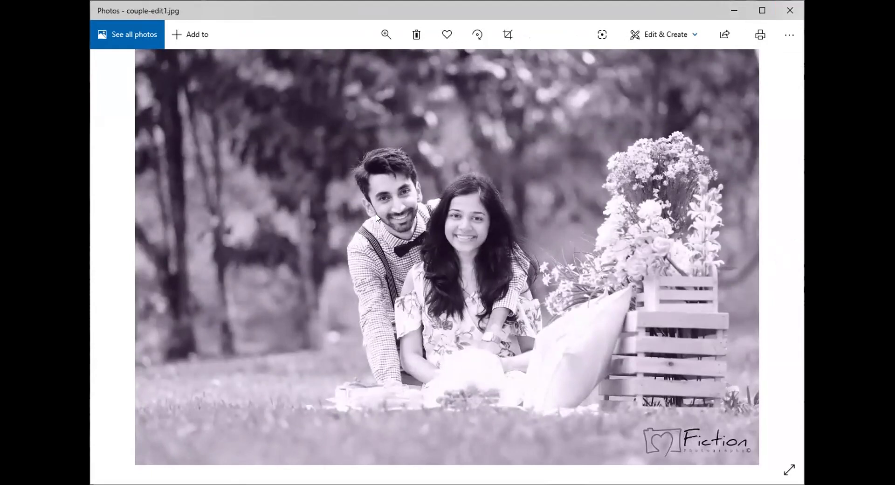
{"action": "key", "text": "Right"}
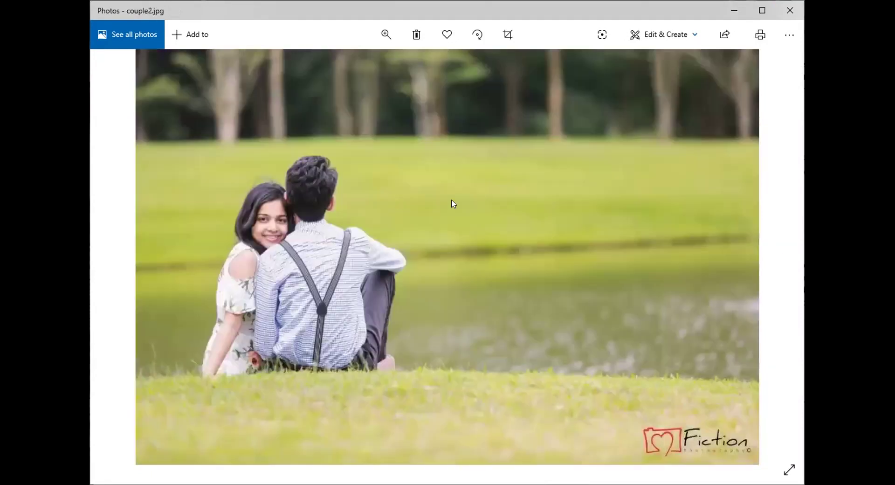
{"action": "key", "text": "Right"}
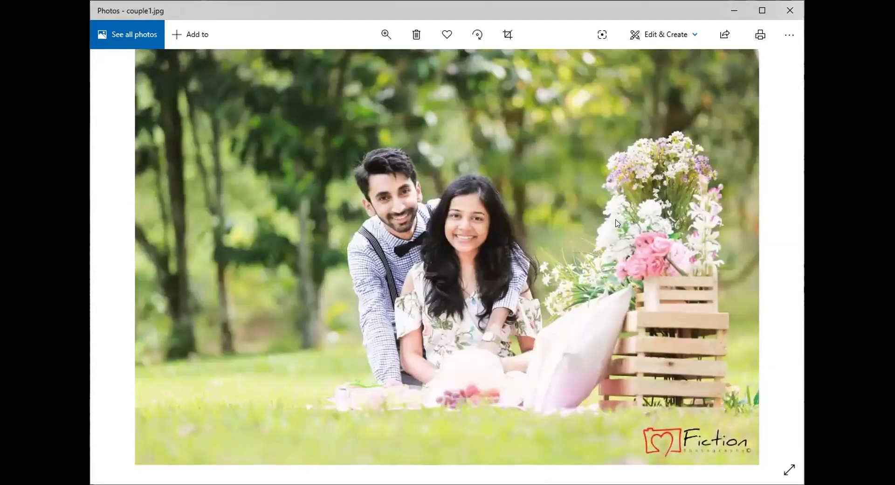
{"action": "key", "text": "Right"}
{"action": "key", "text": "Right"}
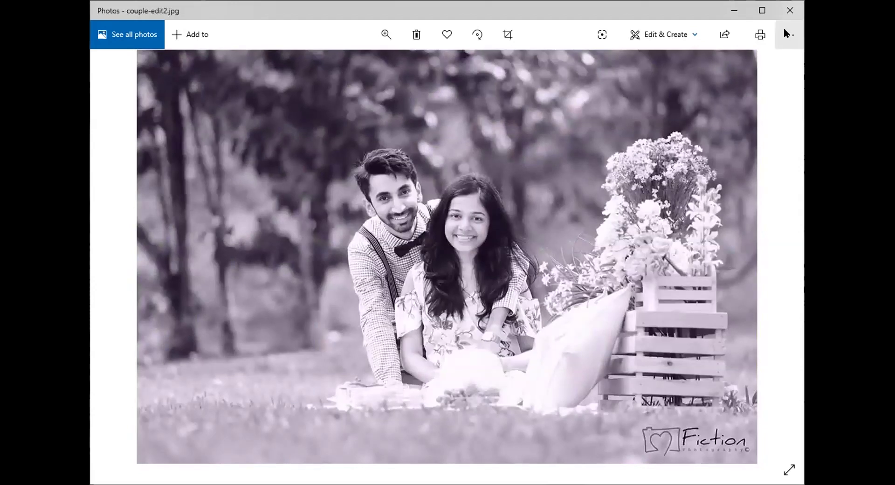
- Zoom in on the faces in couple-edit2.jpg to inspect the exported quality, and close the photo viewer
{"action": "left_click", "coordinate": [386, 34]}
{"action": "scroll", "coordinate": [375, 68], "scroll_direction": "up", "scroll_amount": 2}
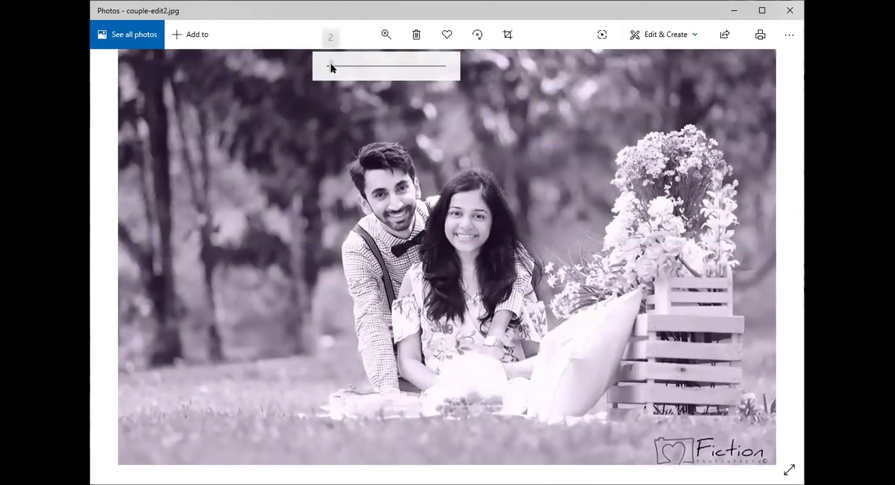
{"action": "scroll", "coordinate": [376, 68], "scroll_direction": "up", "scroll_amount": 6}
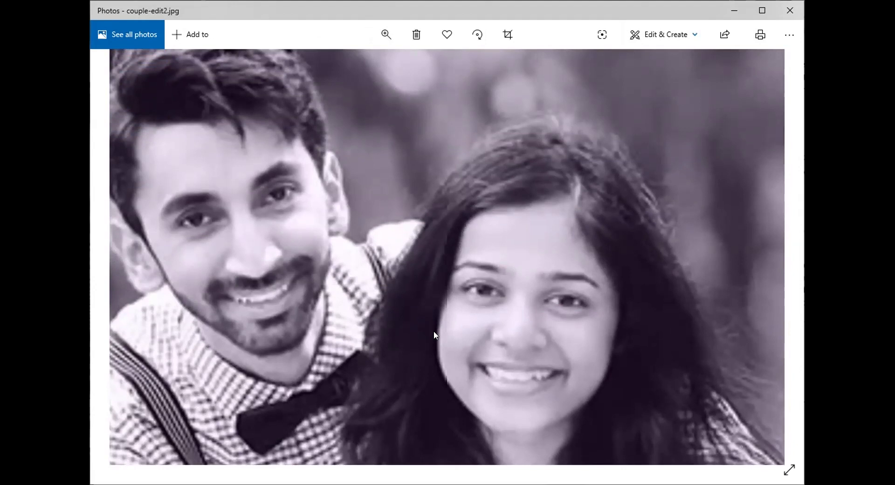
{"action": "left_click", "coordinate": [789, 10]}
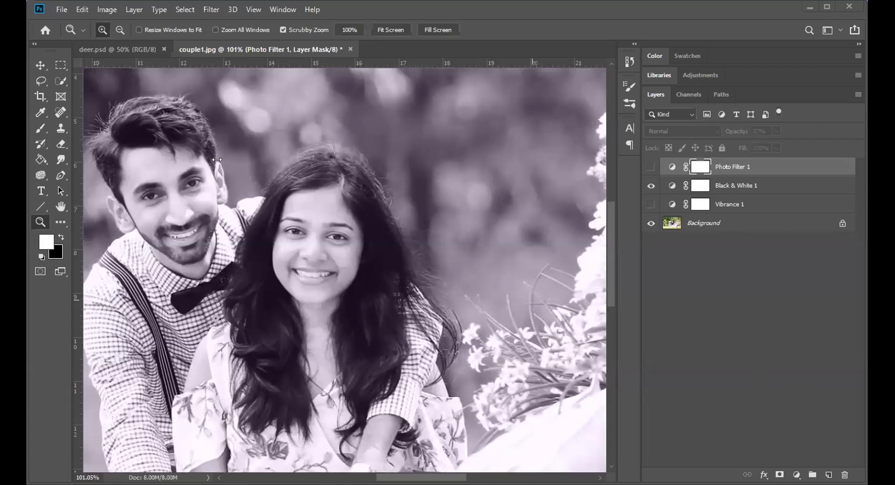
{"action": "left_click", "coordinate": [63, 9]}
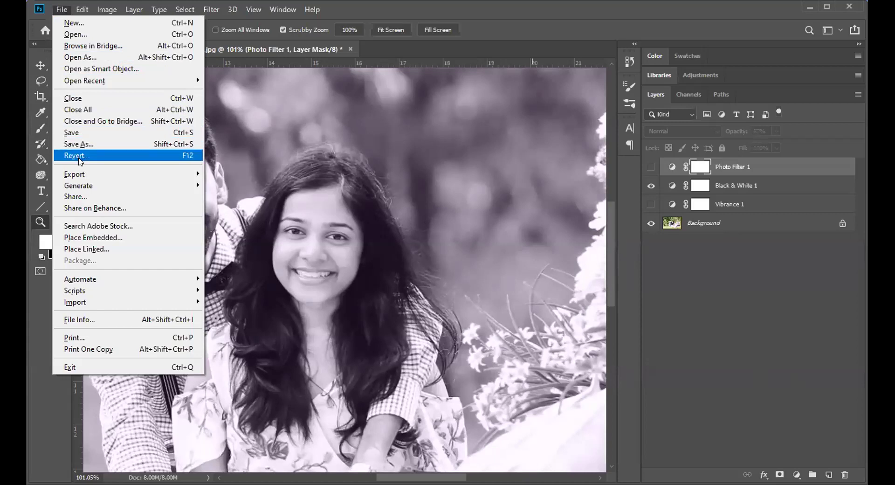
{"action": "mouse_move", "coordinate": [80, 177]}
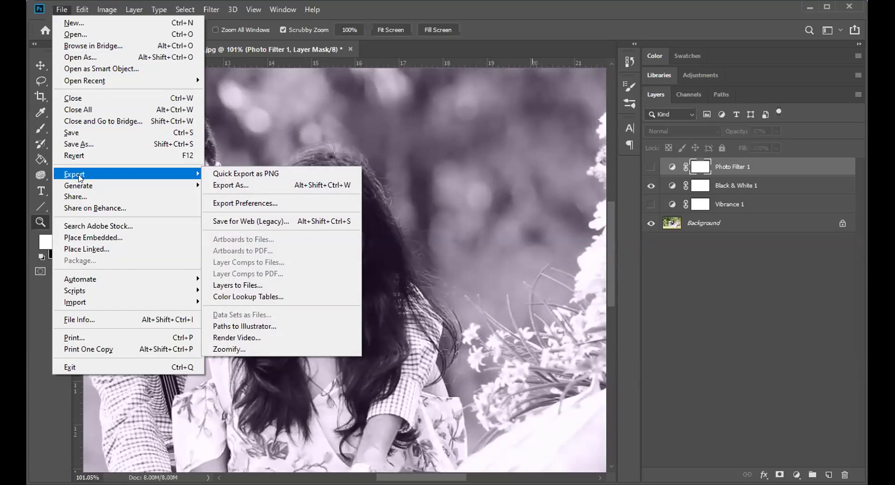
{"action": "left_click", "coordinate": [402, 46]}
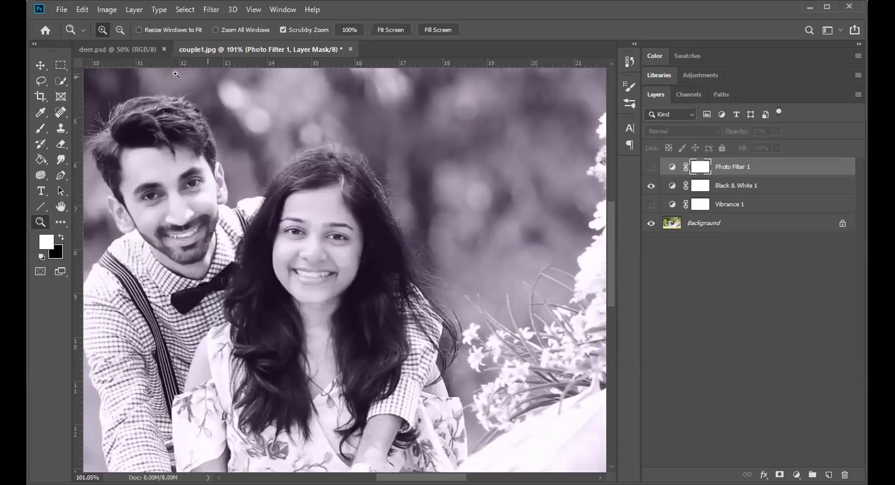
- Delete the three adjustment layers from deer.psd, keeping only the original layer
{"action": "left_click", "coordinate": [109, 52]}
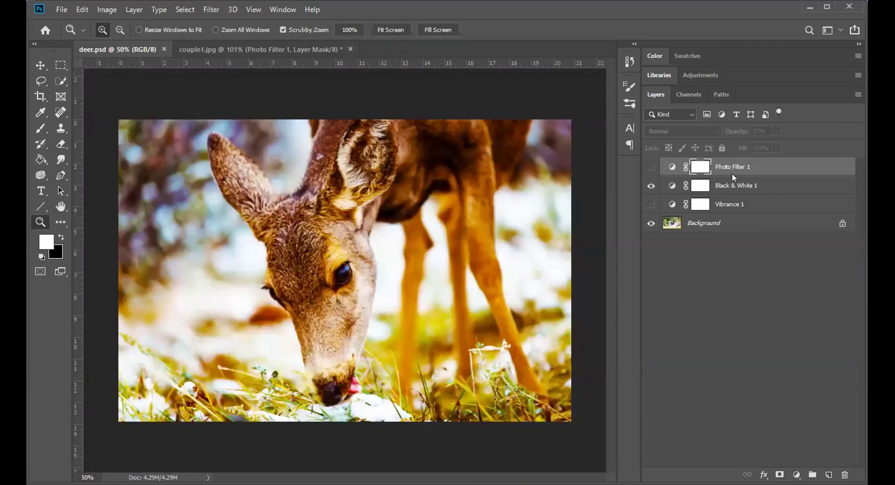
{"action": "left_click_drag", "start_coordinate": [732, 170], "coordinate": [844, 474]}
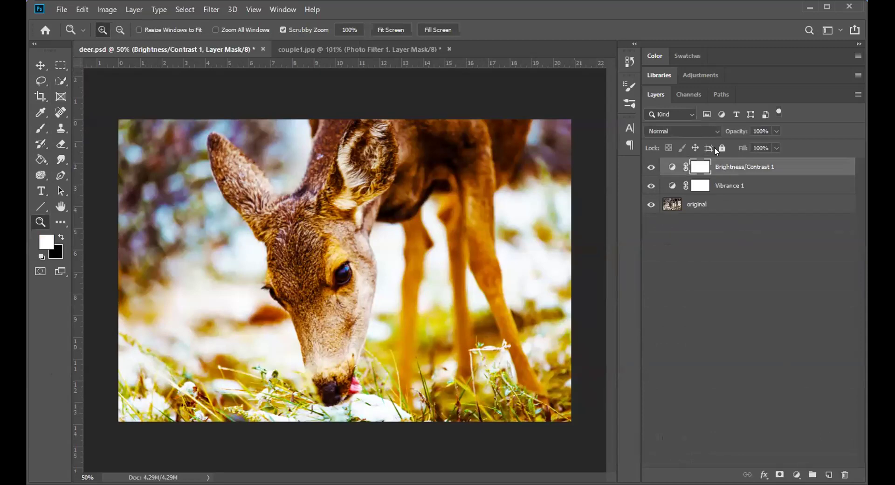
{"action": "left_click_drag", "start_coordinate": [722, 167], "coordinate": [843, 474]}
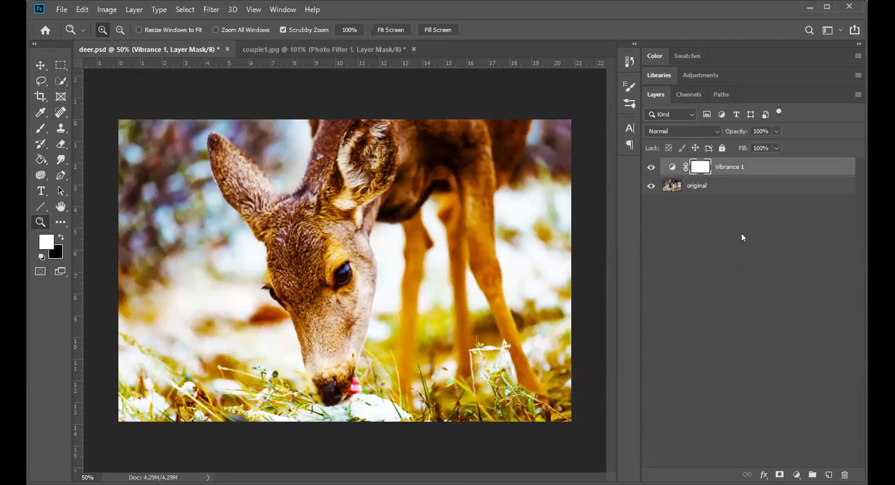
{"action": "left_click_drag", "start_coordinate": [726, 167], "coordinate": [844, 474]}
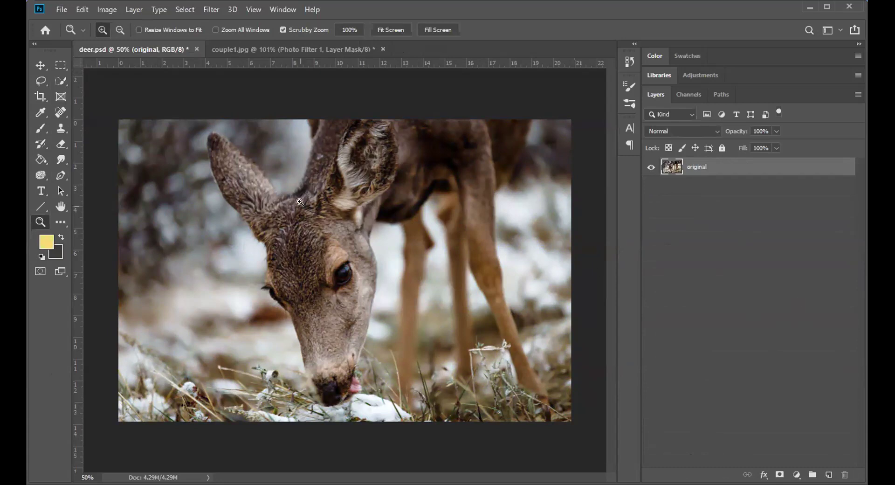
- Apply Auto Tone to the original deer layer and show the document's history
{"action": "left_click", "coordinate": [108, 9]}
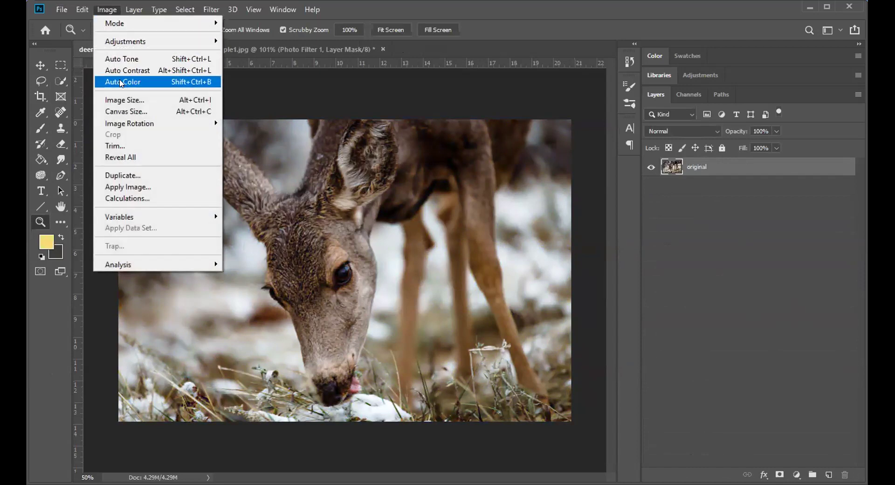
{"action": "left_click", "coordinate": [155, 62]}
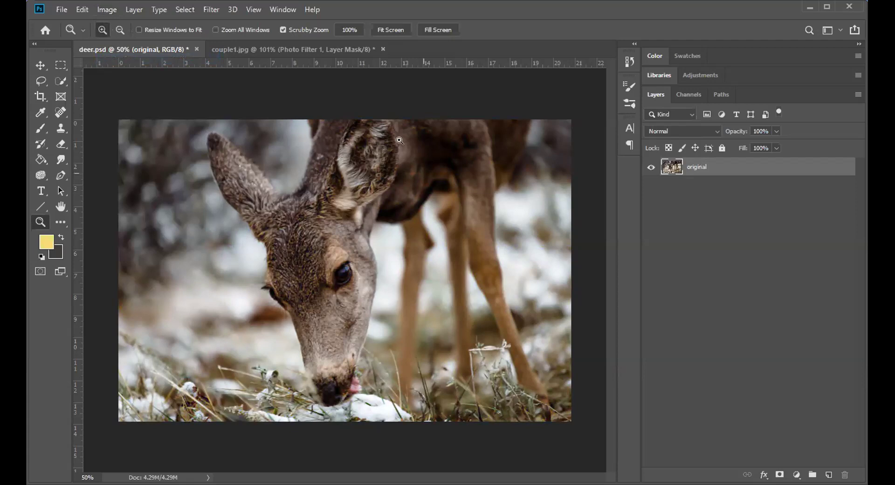
{"action": "left_click", "coordinate": [273, 10]}
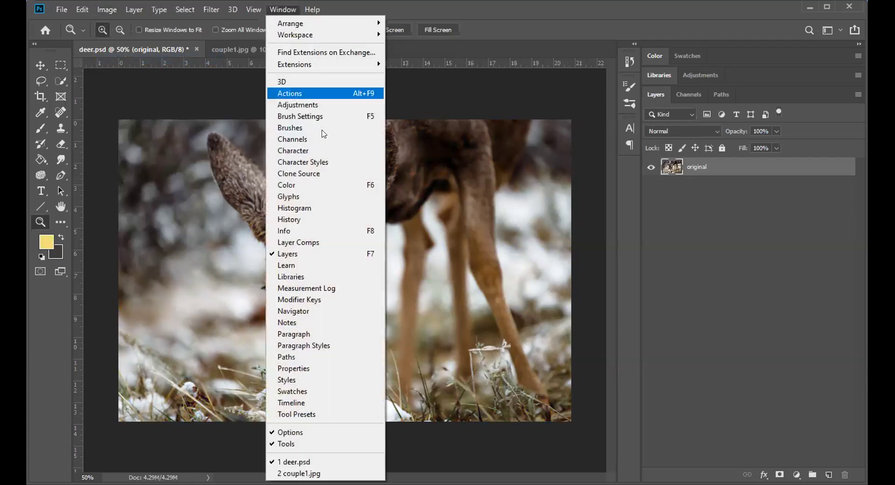
{"action": "left_click", "coordinate": [313, 220]}
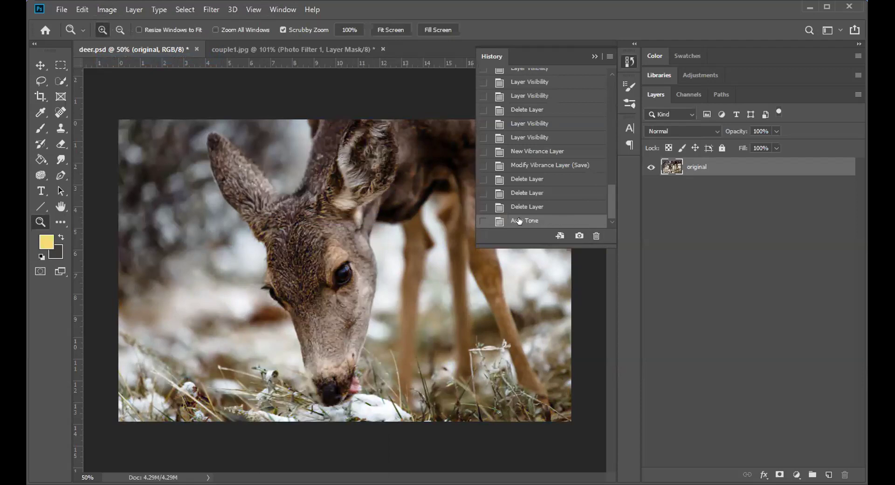
- Apply Auto Contrast and Auto Color to the original deer layer
{"action": "left_click", "coordinate": [106, 10]}
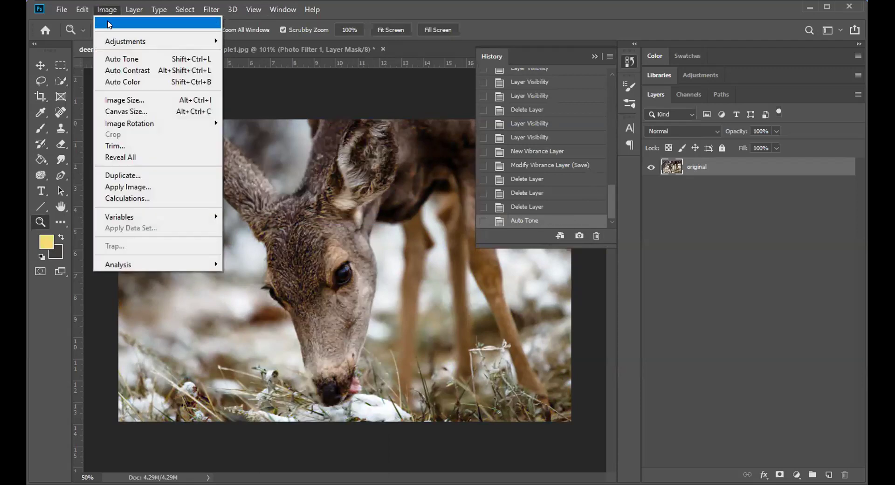
{"action": "left_click", "coordinate": [115, 71]}
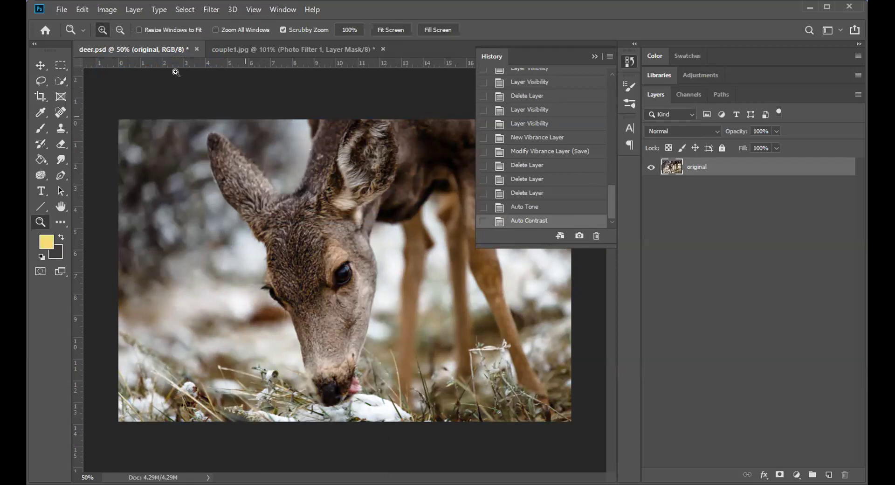
{"action": "left_click", "coordinate": [107, 9]}
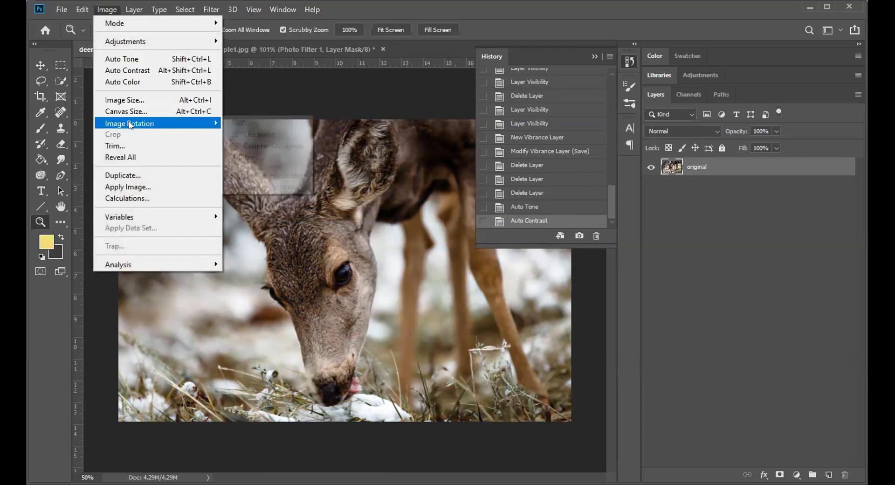
{"action": "left_click", "coordinate": [136, 82]}
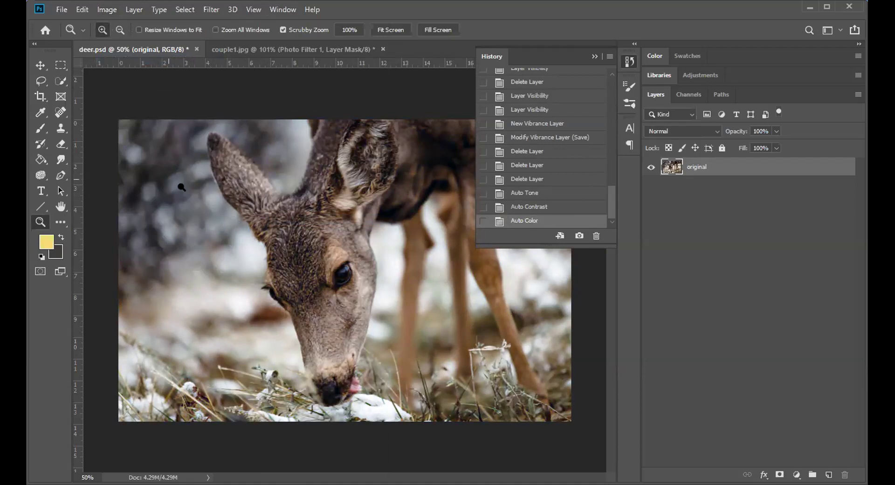
- Compare the deer photo with and without Auto Color by alternating between its last two history states
{"action": "left_click", "coordinate": [536, 207]}
{"action": "left_click", "coordinate": [536, 220]}
{"action": "left_click", "coordinate": [536, 209]}
{"action": "left_click", "coordinate": [536, 220]}
{"action": "left_click", "coordinate": [536, 208]}
{"action": "left_click", "coordinate": [536, 220]}
- Delete the three adjustment layers from couple1.jpg and convert its Background into a regular layer
{"action": "left_click", "coordinate": [229, 49]}
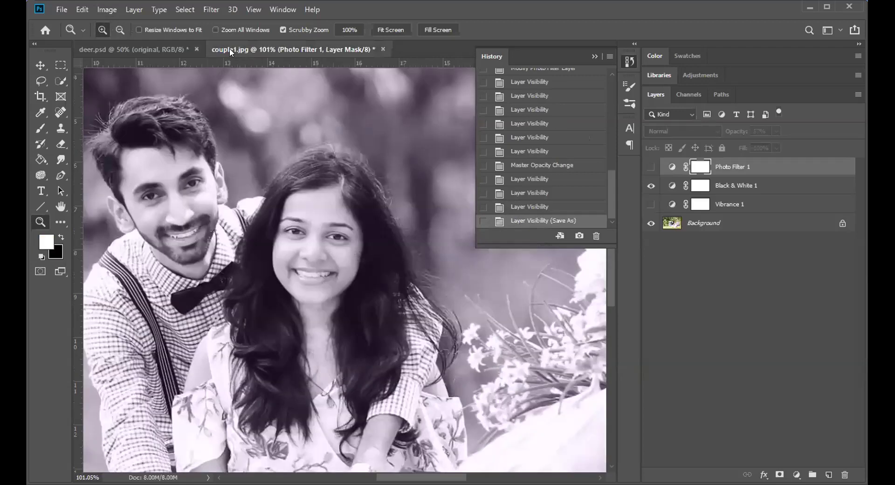
{"action": "left_click", "coordinate": [723, 200], "text": "shift"}
{"action": "left_click_drag", "start_coordinate": [723, 200], "coordinate": [844, 473]}
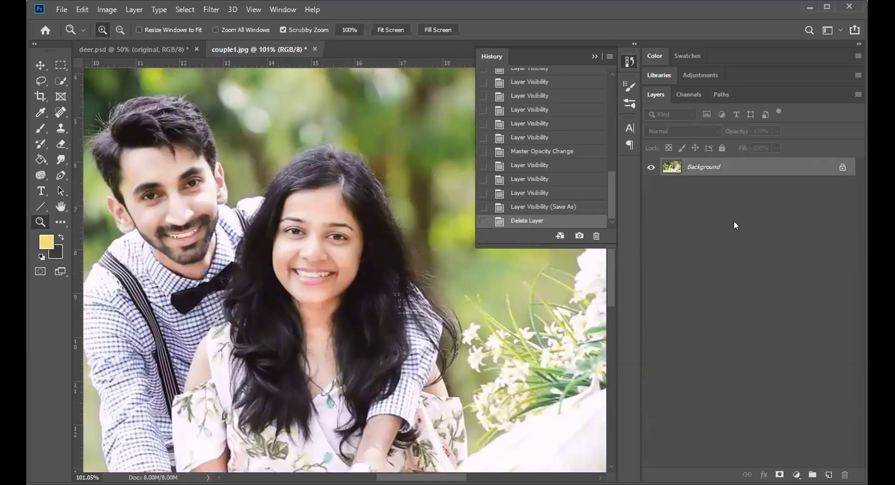
{"action": "double_click", "coordinate": [695, 172]}
{"action": "key", "text": "Return"}
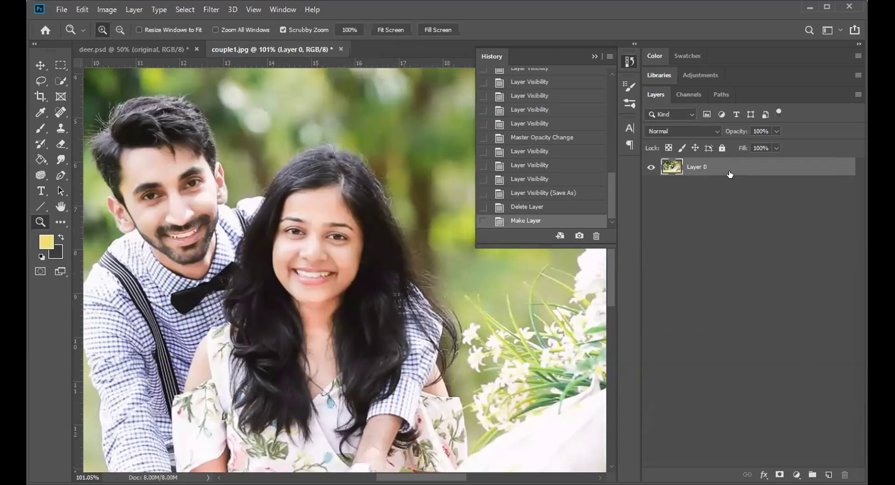
- Try Auto Tone on Layer 0, compare before and after through the history states, and revert to the state before it
{"action": "left_click", "coordinate": [107, 10]}
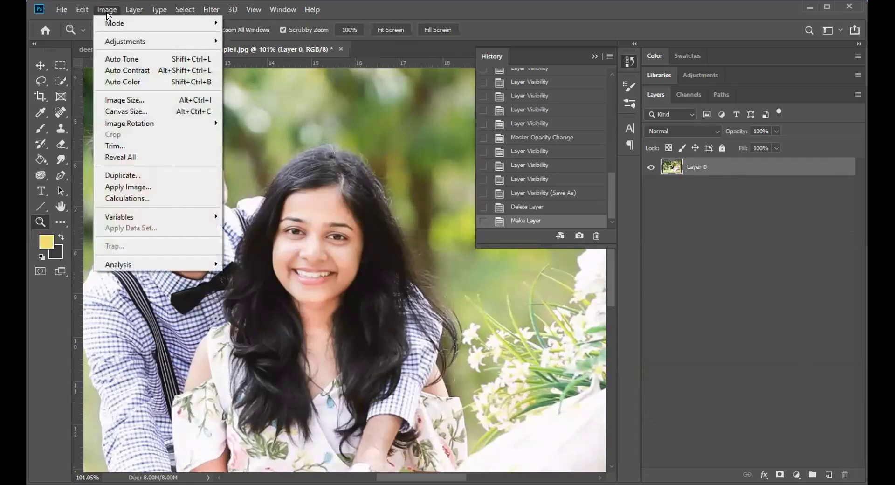
{"action": "left_click", "coordinate": [113, 58]}
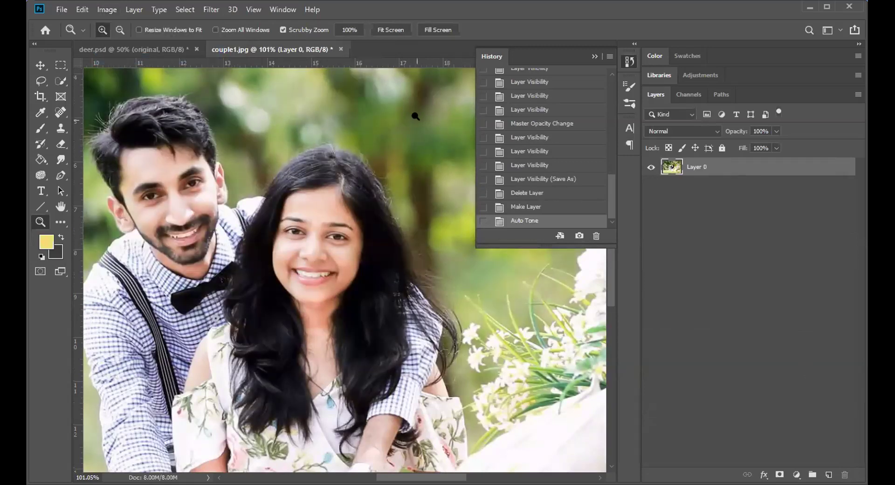
{"action": "left_click", "coordinate": [508, 208]}
{"action": "left_click", "coordinate": [509, 223]}
{"action": "left_click", "coordinate": [513, 209]}
{"action": "left_click", "coordinate": [508, 220]}
{"action": "left_click", "coordinate": [541, 205]}
- Duplicate Layer 0, apply Auto Tone to the copy, and compare it with the original by toggling its visibility
{"action": "left_click_drag", "start_coordinate": [682, 176], "coordinate": [674, 194]}
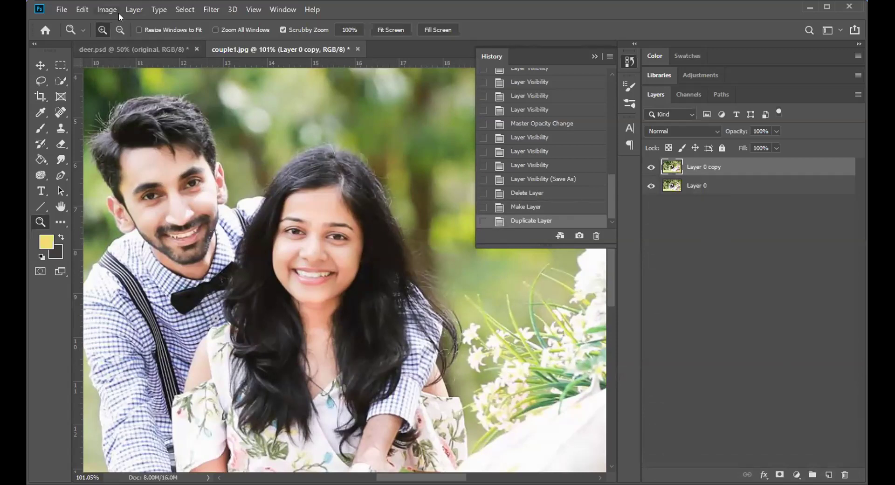
{"action": "left_click", "coordinate": [107, 11]}
{"action": "left_click", "coordinate": [120, 59]}
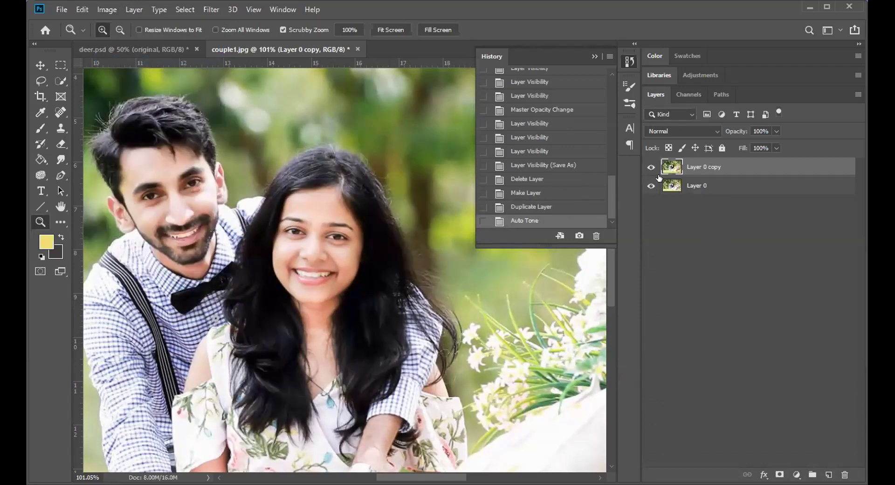
{"action": "left_click", "coordinate": [650, 167]}
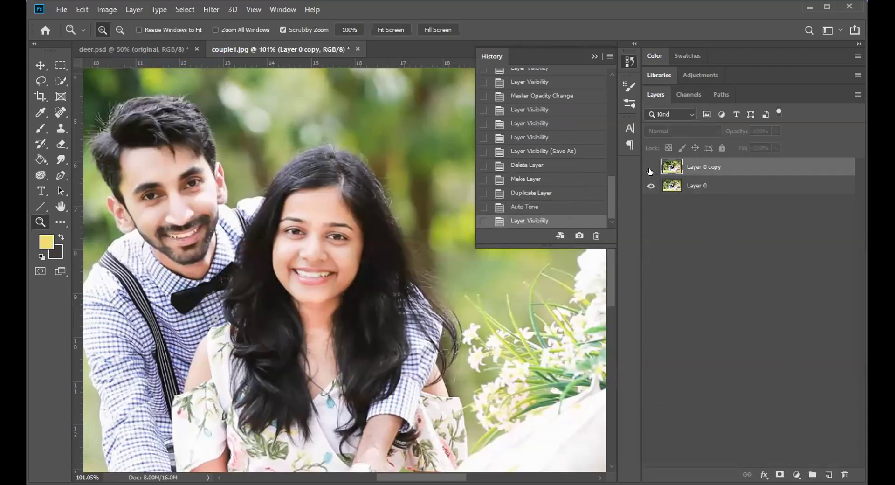
{"action": "left_click", "coordinate": [650, 169]}
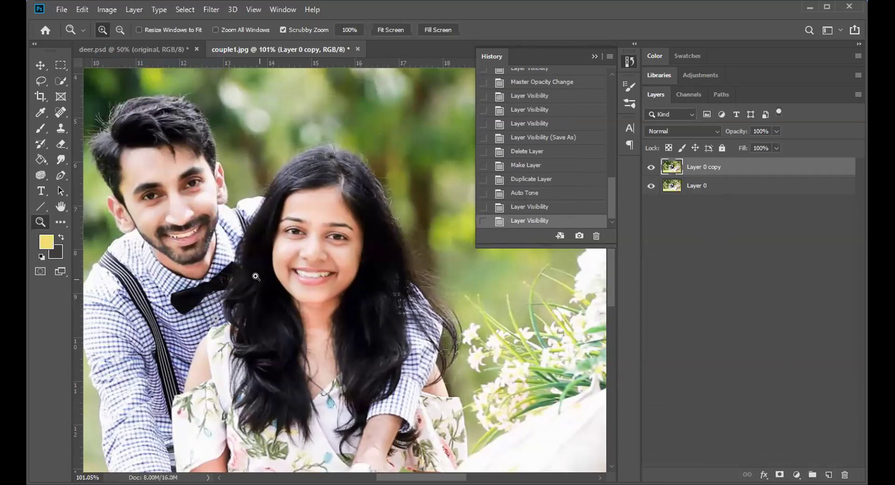
- Apply Auto Contrast to Layer 0 copy and toggle the layer's visibility to compare it with the original
{"action": "left_click", "coordinate": [107, 13]}
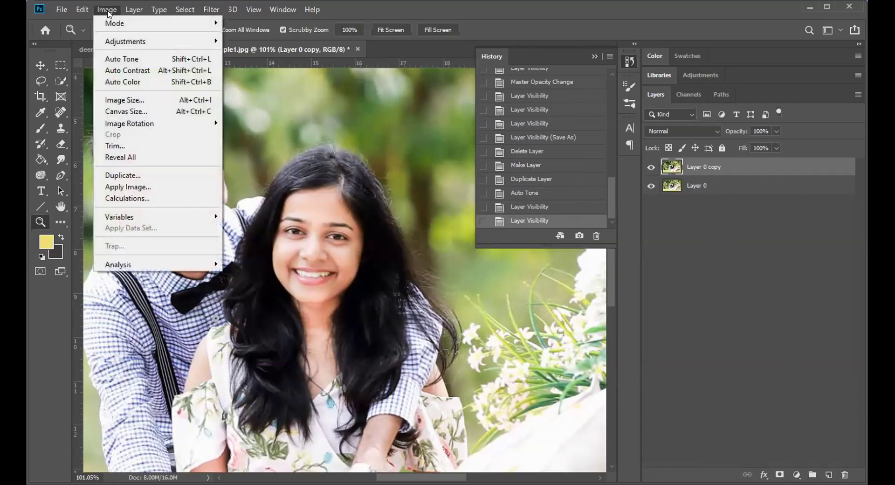
{"action": "left_click", "coordinate": [107, 68]}
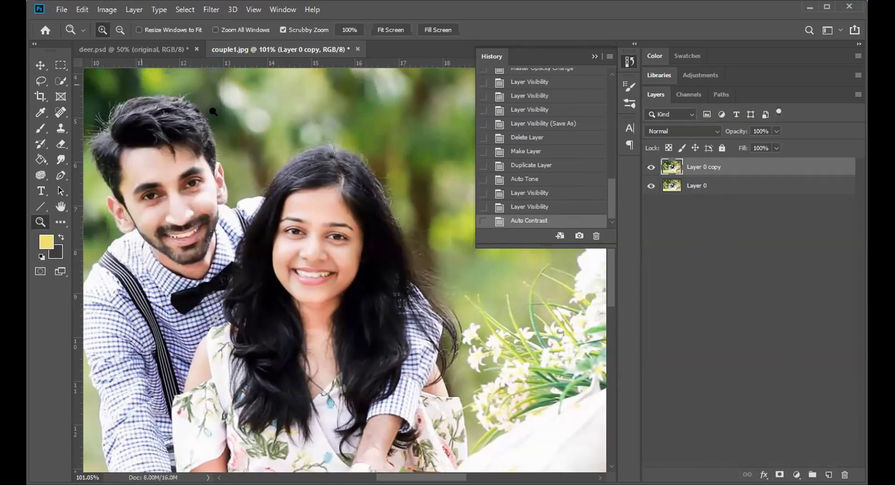
{"action": "left_click", "coordinate": [649, 167]}
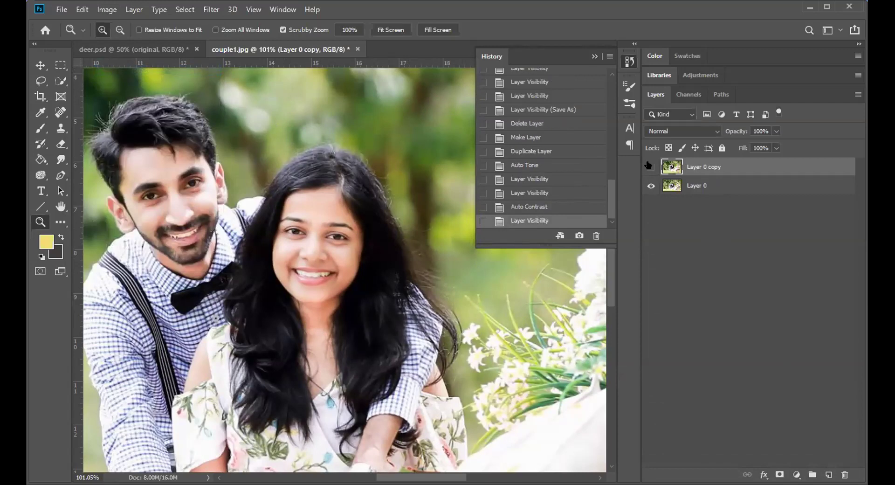
{"action": "left_click", "coordinate": [649, 167]}
{"action": "left_click", "coordinate": [649, 166]}
{"action": "left_click", "coordinate": [649, 166]}
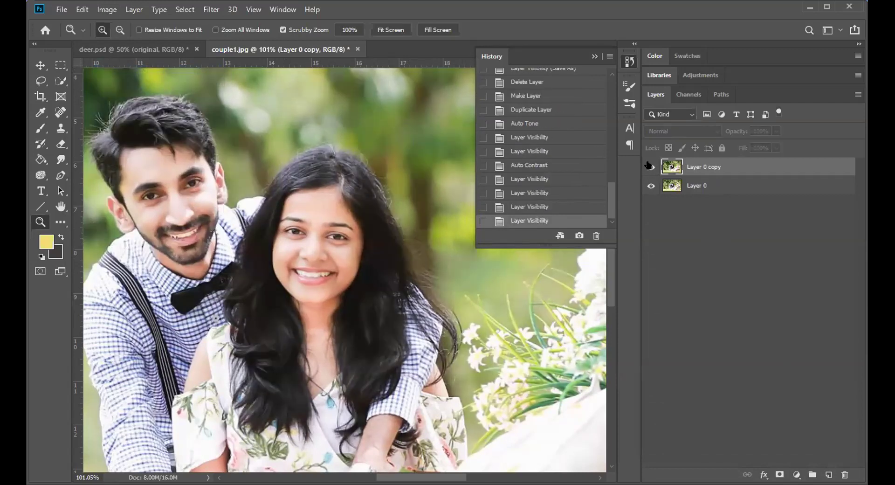
- Apply Auto Color to Layer 0 copy and toggle the layer's visibility repeatedly to compare the corrected photo with the original
{"action": "left_click", "coordinate": [112, 11]}
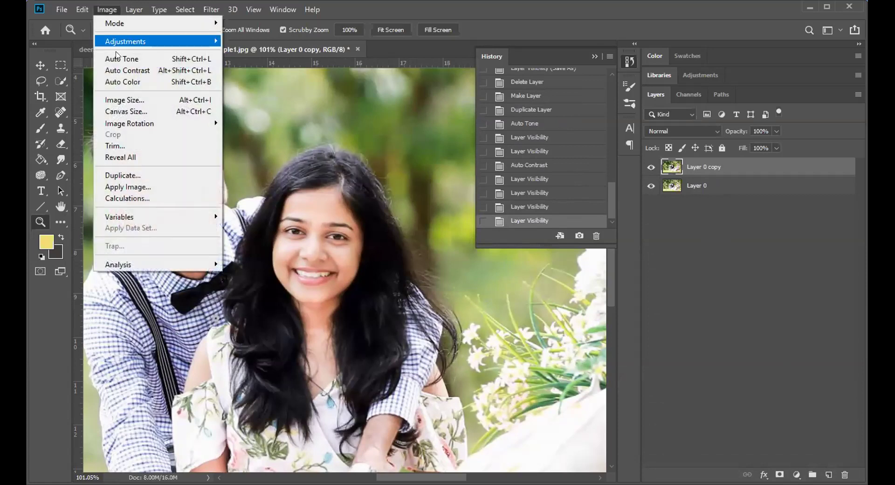
{"action": "left_click", "coordinate": [118, 85]}
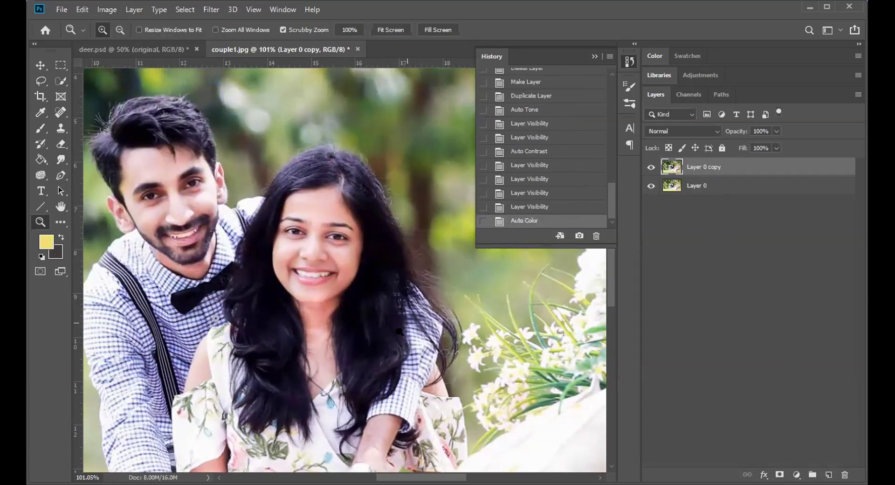
{"action": "left_click", "coordinate": [650, 166]}
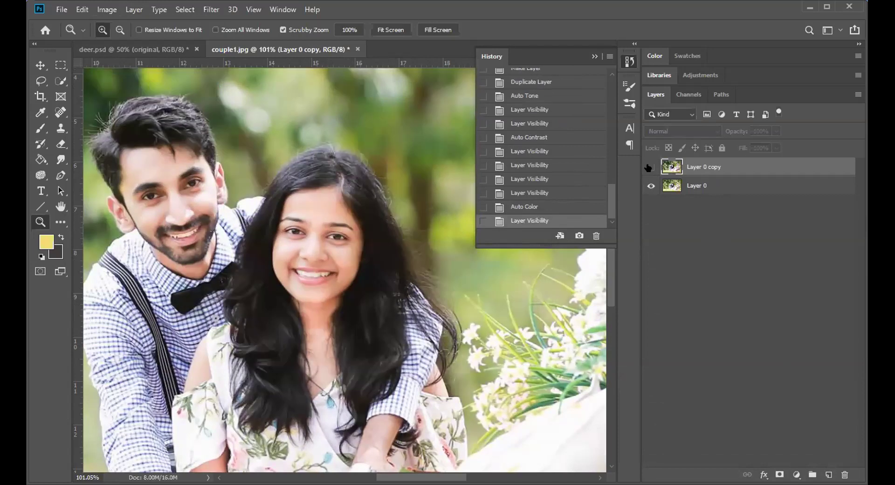
{"action": "left_click", "coordinate": [649, 167]}
{"action": "left_click", "coordinate": [649, 167]}
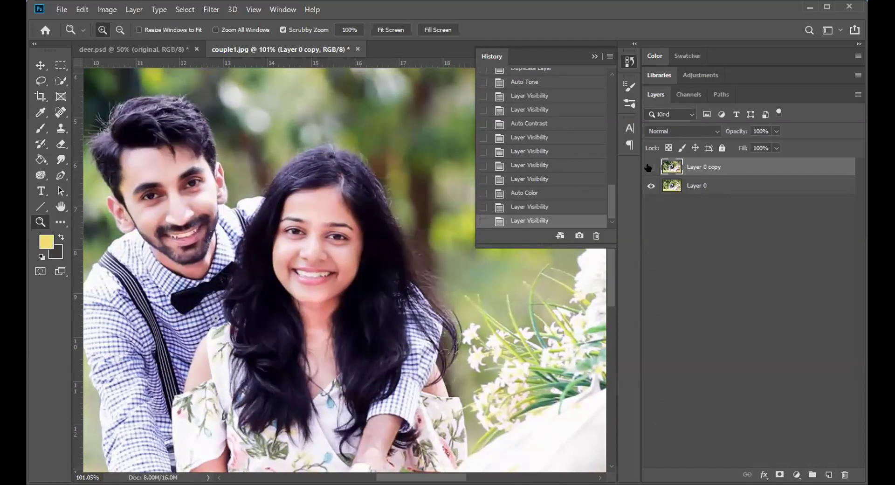
{"action": "left_click", "coordinate": [650, 167]}
{"action": "left_click", "coordinate": [649, 167]}
{"action": "left_click", "coordinate": [649, 167]}
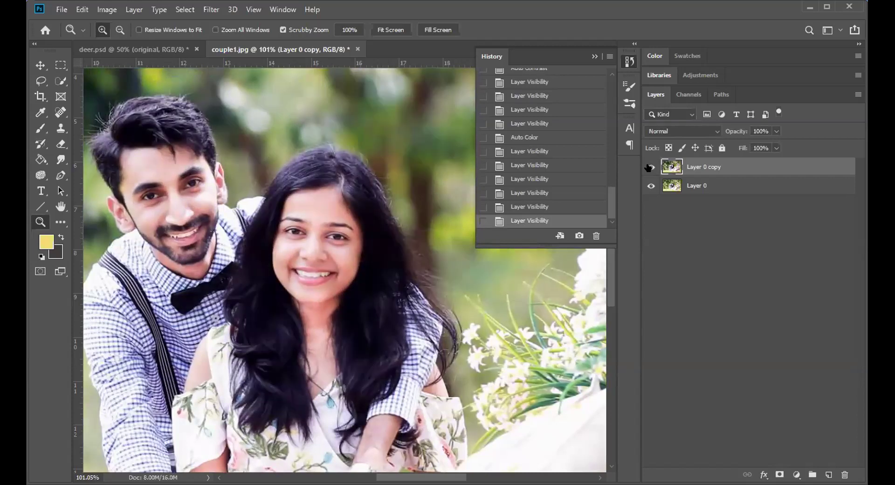
{"action": "left_click", "coordinate": [650, 167]}
{"action": "left_click", "coordinate": [649, 166]}
- View the corrected deer photo in deer.psd and return to the couple1.jpg document
{"action": "left_click", "coordinate": [99, 9]}
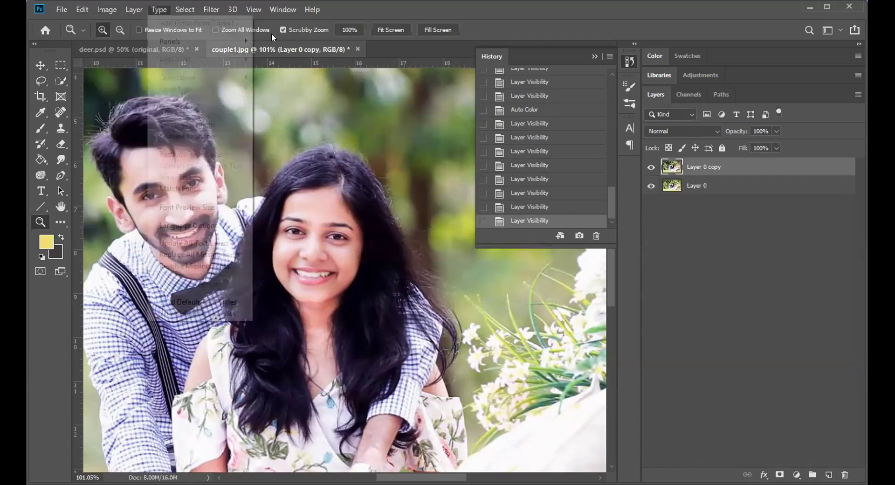
{"action": "left_click", "coordinate": [115, 48]}
{"action": "left_click", "coordinate": [115, 48]}
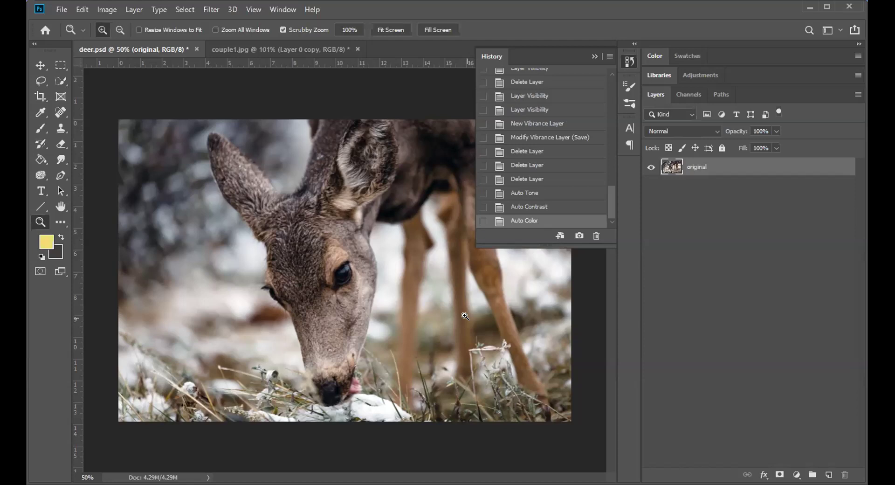
{"action": "left_click", "coordinate": [229, 46]}
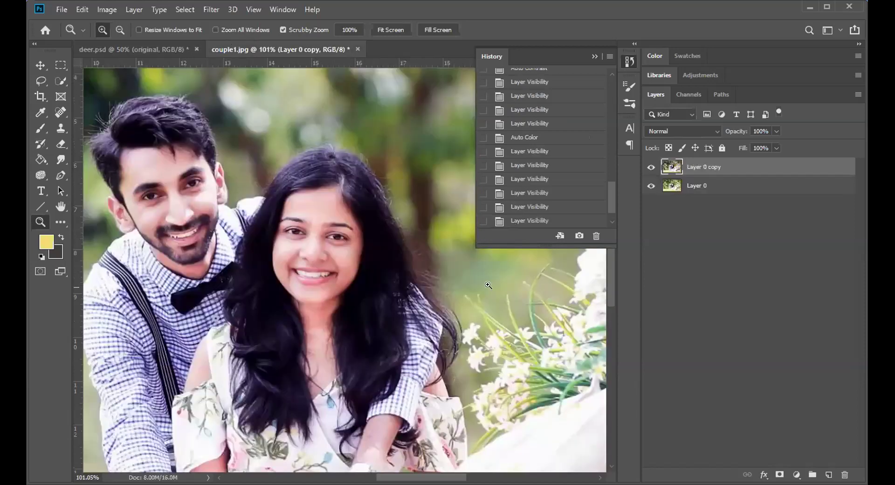
- Step back one history state to hide Layer 0 copy, select Layer 0, and check which automatic corrections are available
{"action": "scroll", "coordinate": [563, 170], "scroll_direction": "down", "scroll_amount": 2}
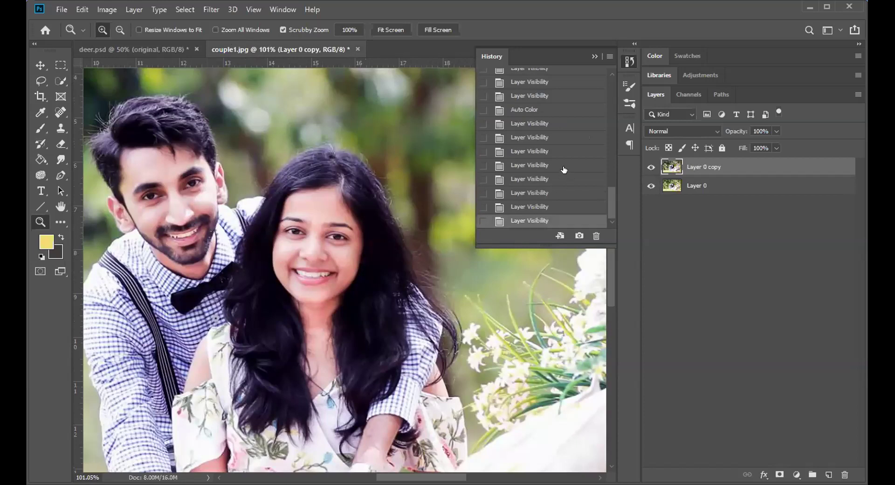
{"action": "left_click", "coordinate": [546, 208]}
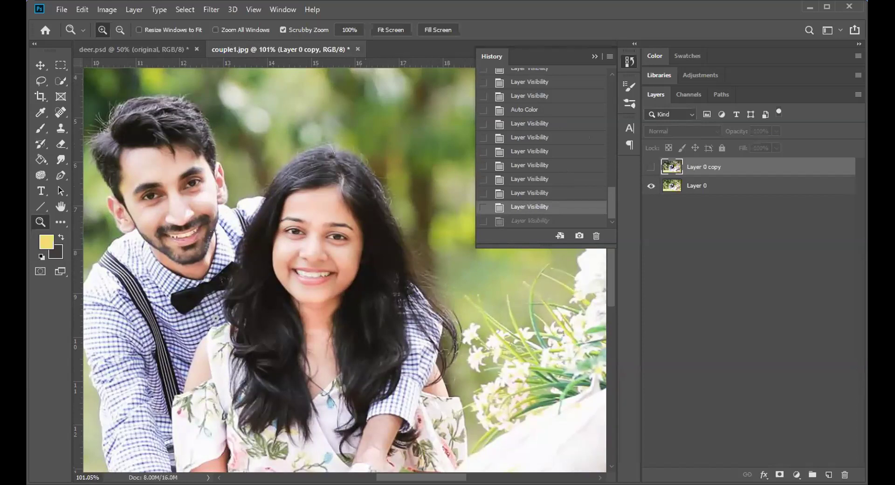
{"action": "left_click", "coordinate": [99, 10]}
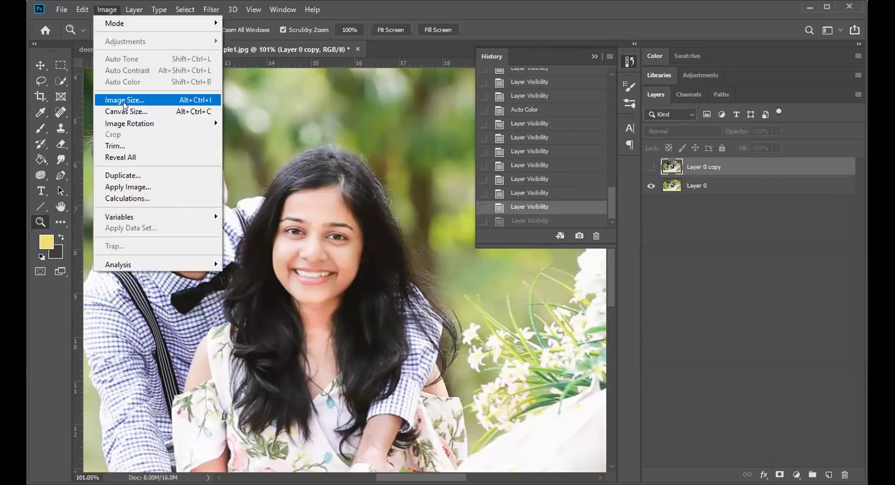
{"action": "left_click", "coordinate": [715, 182]}
{"action": "left_click", "coordinate": [107, 10]}
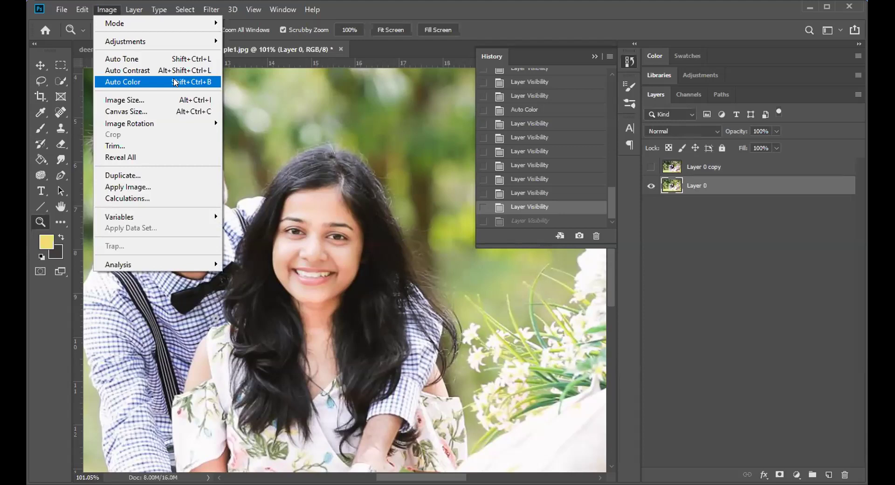
{"action": "key", "text": "Escape"}
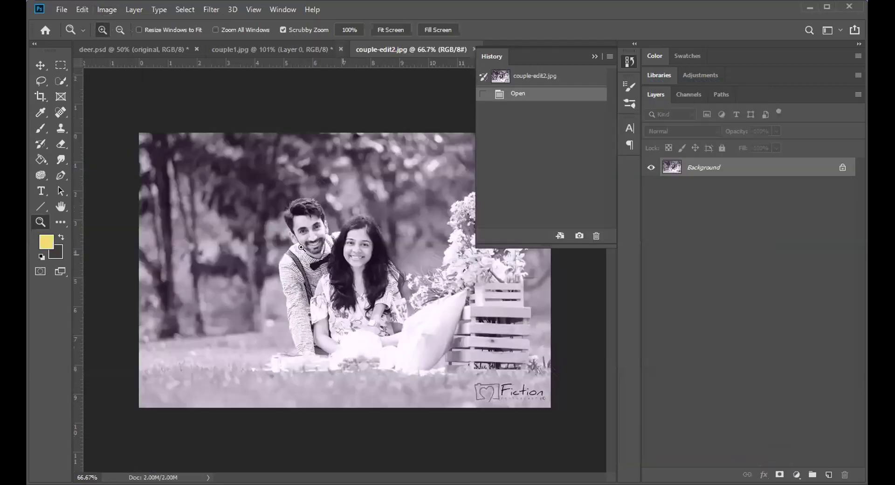
- Try Auto Color on the Background layer of couple-edit2.jpg and undo it
{"action": "left_click", "coordinate": [334, 250]}
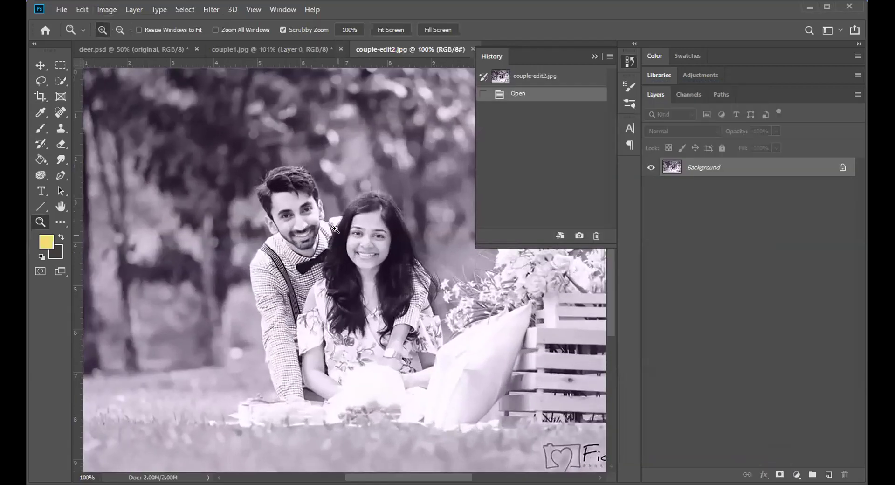
{"action": "left_click", "coordinate": [341, 256]}
{"action": "left_click", "coordinate": [342, 257]}
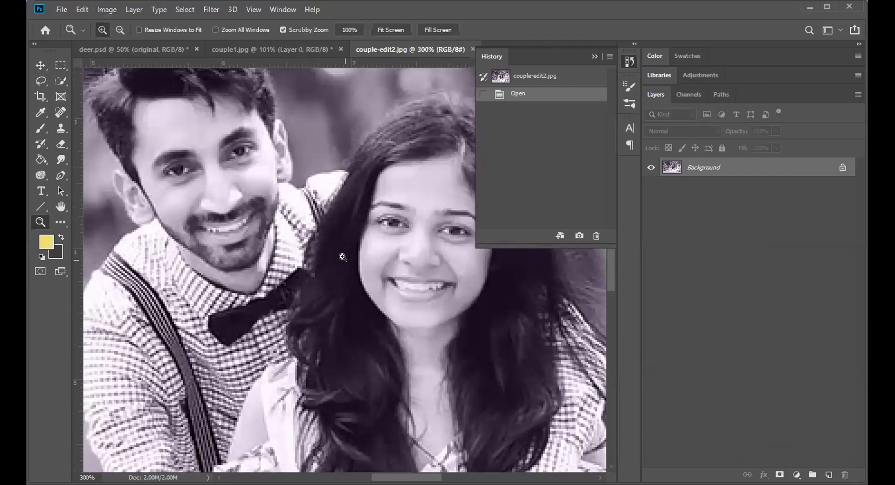
{"action": "left_click", "coordinate": [342, 256]}
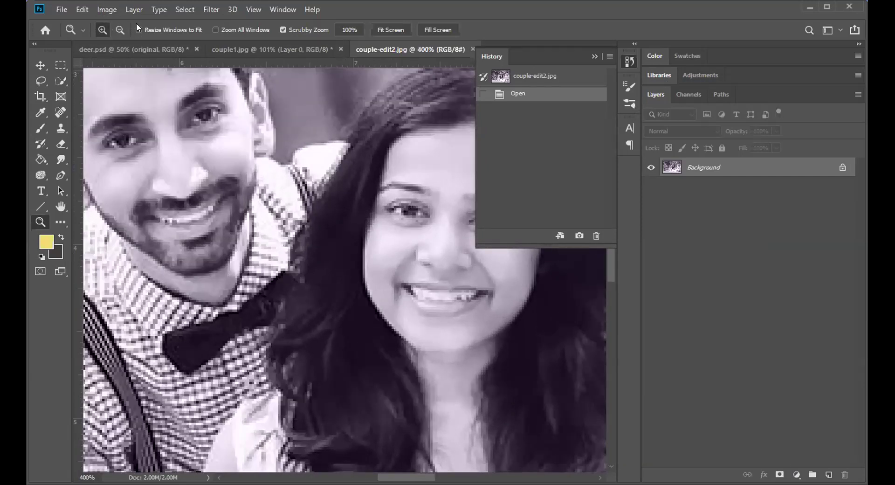
{"action": "left_click", "coordinate": [108, 8]}
{"action": "left_click", "coordinate": [123, 89]}
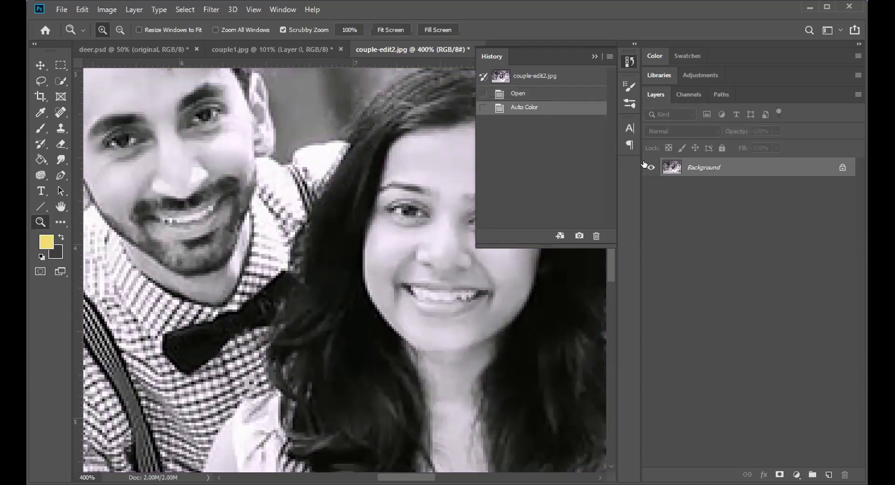
{"action": "key", "text": "ctrl+z"}
- Duplicate the Background layer of couple-edit2.jpg, apply Auto Color to the copy, and toggle the copy's visibility to compare
{"action": "left_click_drag", "start_coordinate": [697, 165], "coordinate": [828, 474]}
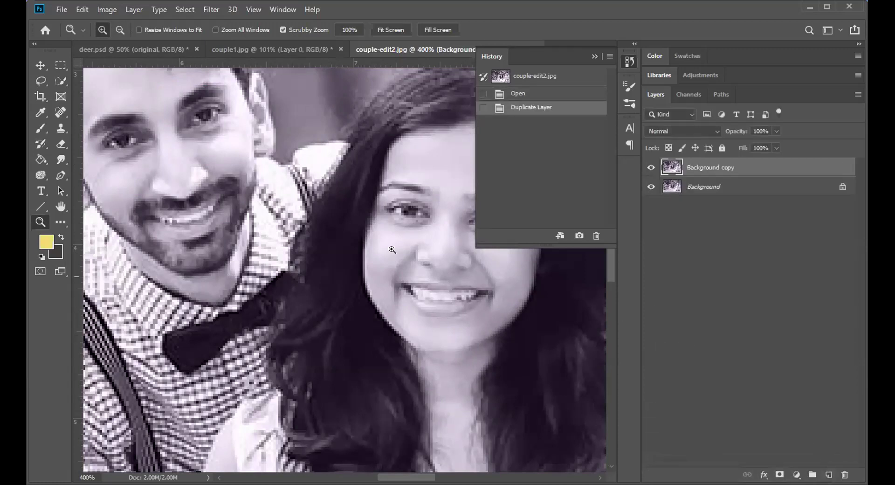
{"action": "left_click", "coordinate": [333, 239], "text": "alt"}
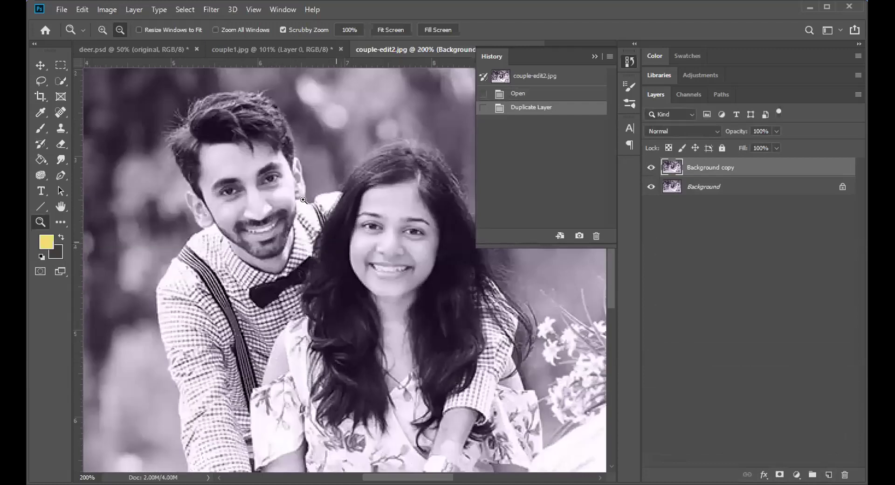
{"action": "left_click", "coordinate": [107, 9]}
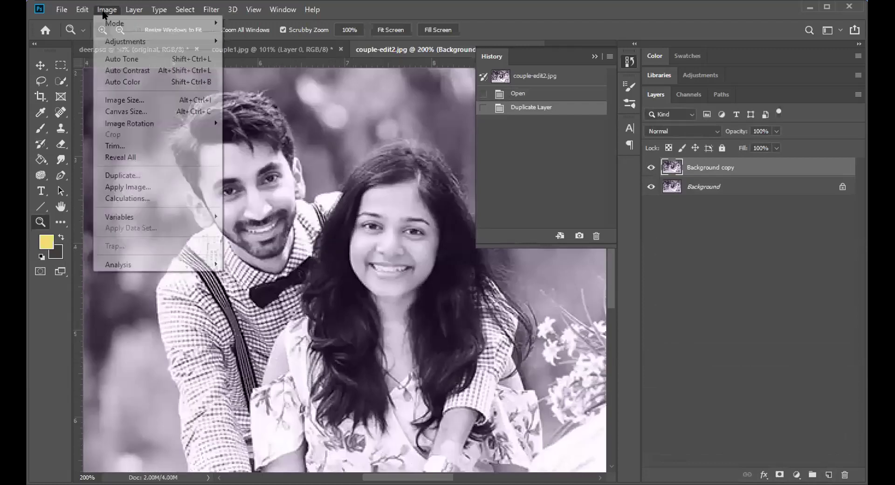
{"action": "left_click", "coordinate": [114, 83]}
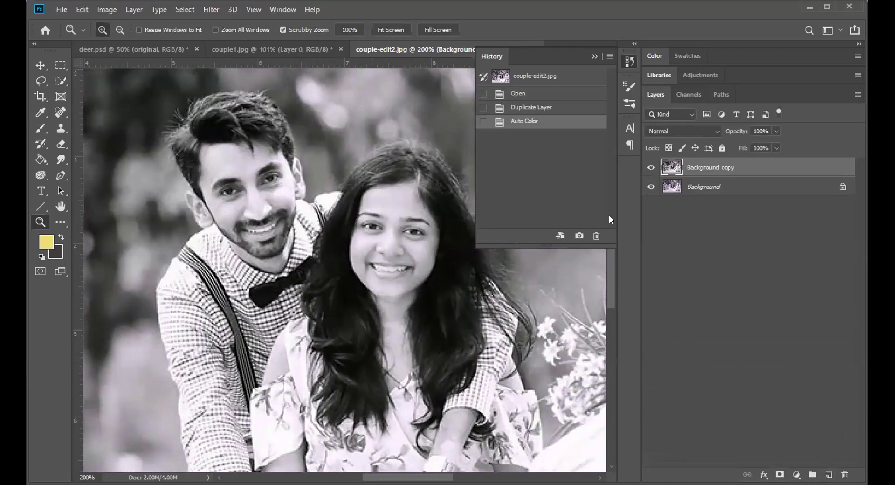
{"action": "left_click", "coordinate": [650, 167]}
{"action": "left_click", "coordinate": [650, 167]}
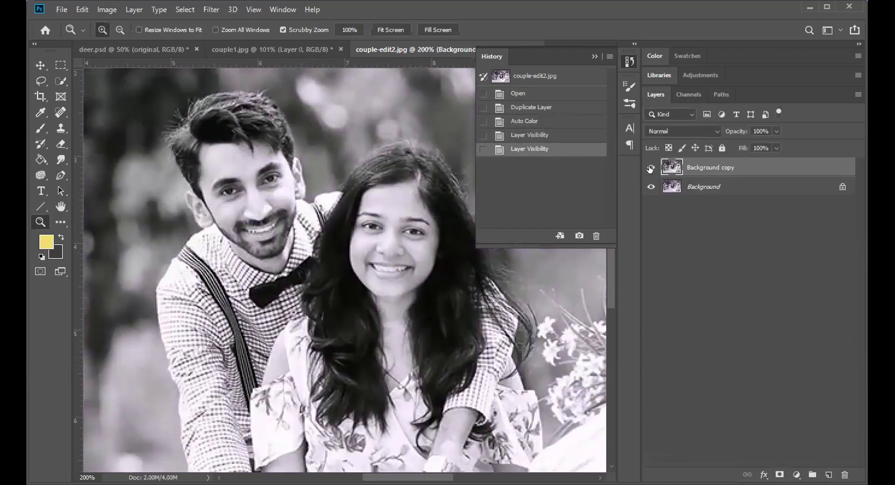
- Hide the Background copy layer in couple-edit2.jpg and switch to couple1.jpg to view the couple and the flower arrangement
{"action": "left_click", "coordinate": [650, 168]}
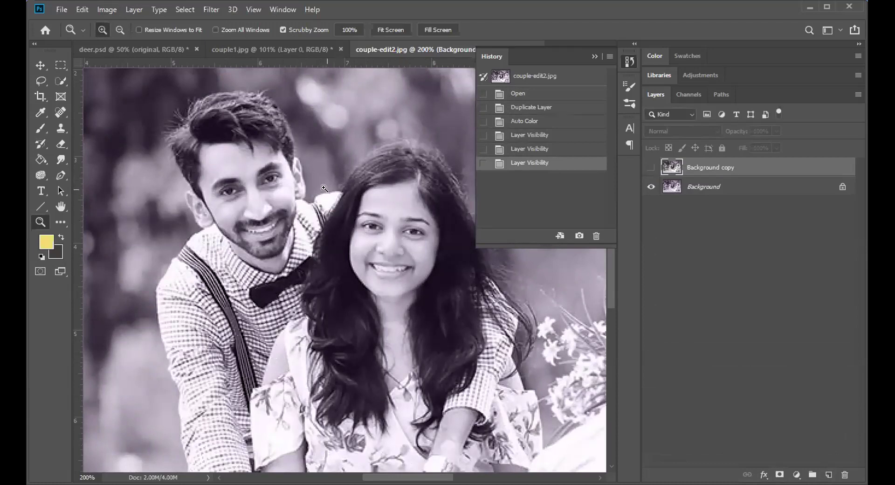
{"action": "left_click", "coordinate": [239, 51]}
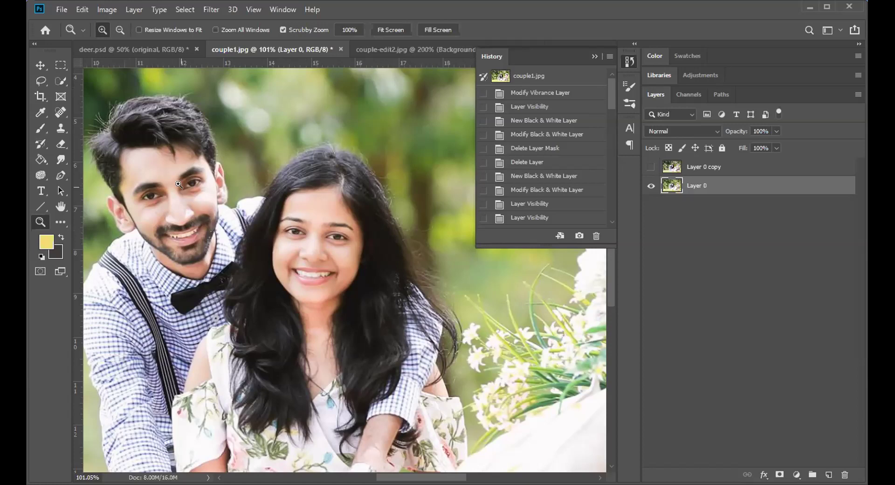
{"action": "left_click_drag", "start_coordinate": [367, 325], "coordinate": [70, 321]}
{"action": "left_click_drag", "start_coordinate": [405, 240], "coordinate": [371, 326]}
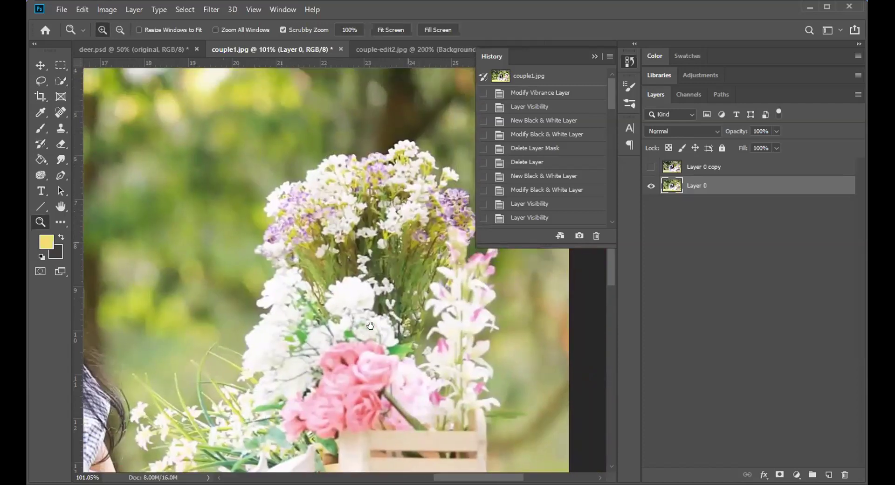
{"action": "scroll", "coordinate": [281, 284], "scroll_direction": "up", "scroll_amount": 3}
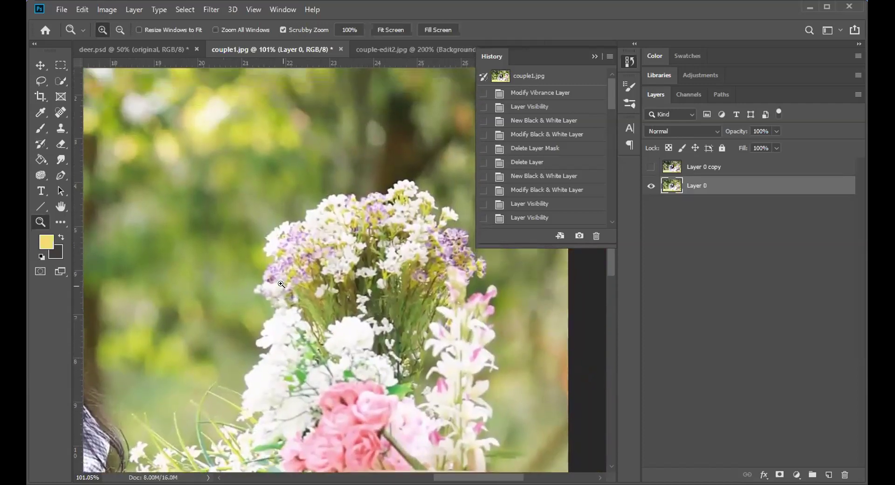
{"action": "scroll", "coordinate": [281, 284], "scroll_direction": "down", "scroll_amount": 2}
{"action": "scroll", "coordinate": [281, 284], "scroll_direction": "up", "scroll_amount": 2}
{"action": "scroll", "coordinate": [281, 284], "scroll_direction": "down", "scroll_amount": 2}
- Examine the individual pixels beside the flowers in couple1.jpg up to 12800% magnification and return to 100%
{"action": "left_click_drag", "start_coordinate": [223, 259], "coordinate": [435, 333]}
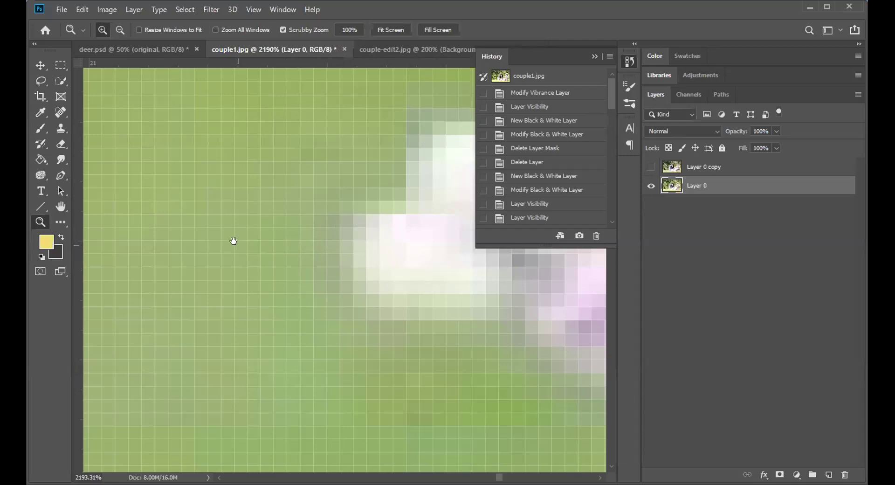
{"action": "left_click_drag", "start_coordinate": [233, 242], "coordinate": [460, 280]}
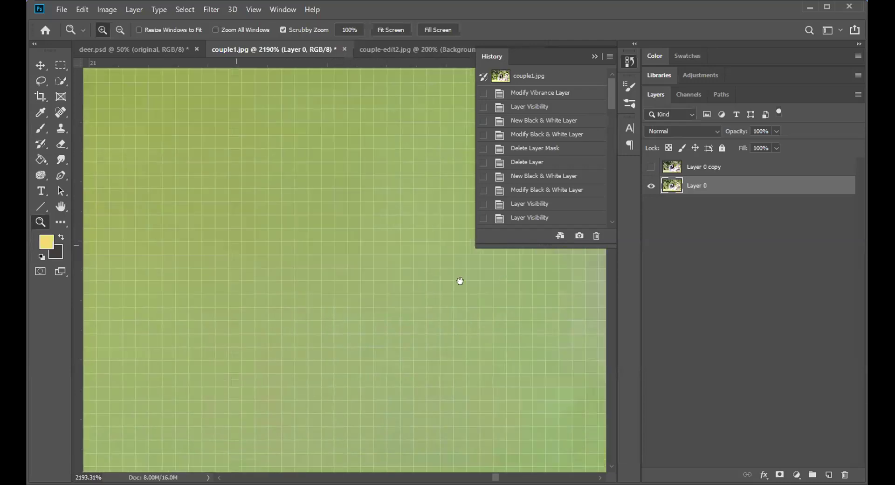
{"action": "left_click", "coordinate": [400, 279]}
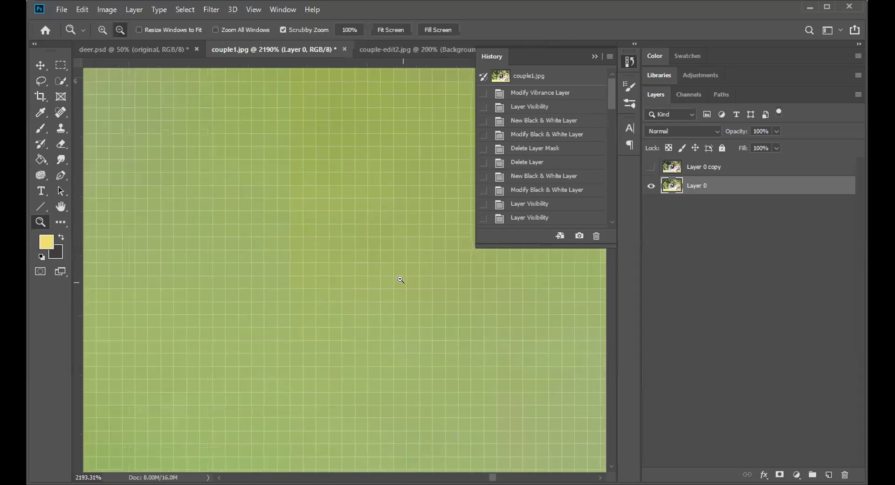
{"action": "left_click", "coordinate": [401, 279]}
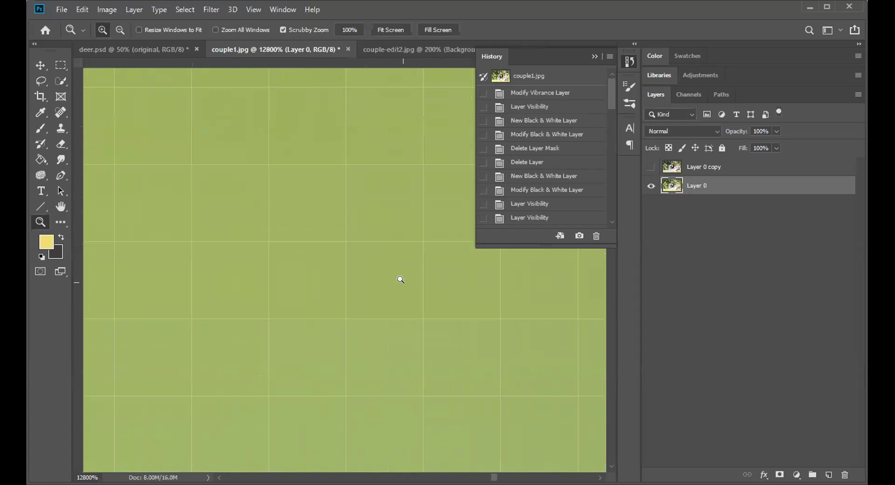
{"action": "key", "text": "ctrl+1"}
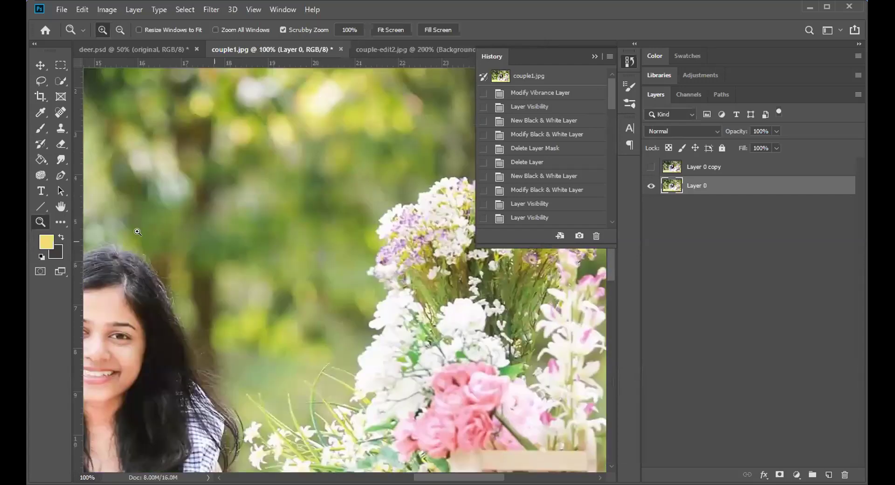
- Inspect the pixels around the man's shirt collar and suspender at high magnification and return to 100%
{"action": "left_click_drag", "start_coordinate": [93, 329], "coordinate": [356, 268]}
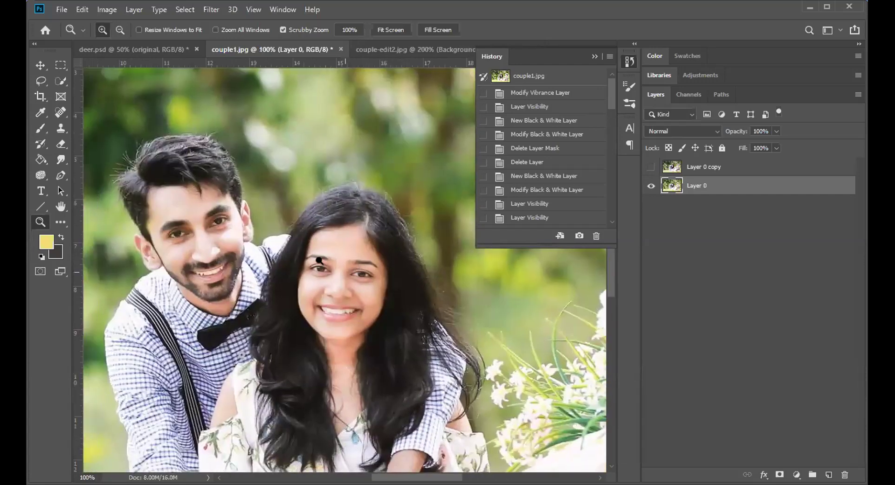
{"action": "left_click_drag", "start_coordinate": [274, 254], "coordinate": [372, 351]}
{"action": "left_click_drag", "start_coordinate": [356, 319], "coordinate": [373, 291]}
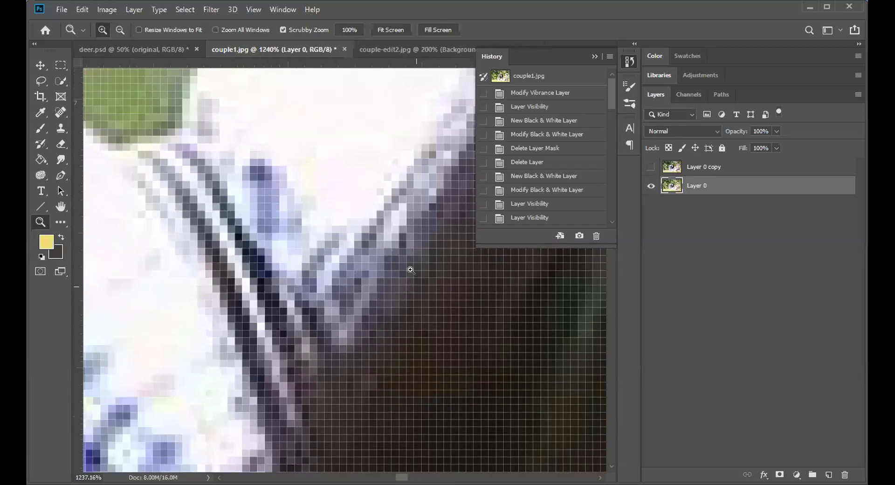
{"action": "left_click_drag", "start_coordinate": [380, 233], "coordinate": [435, 333]}
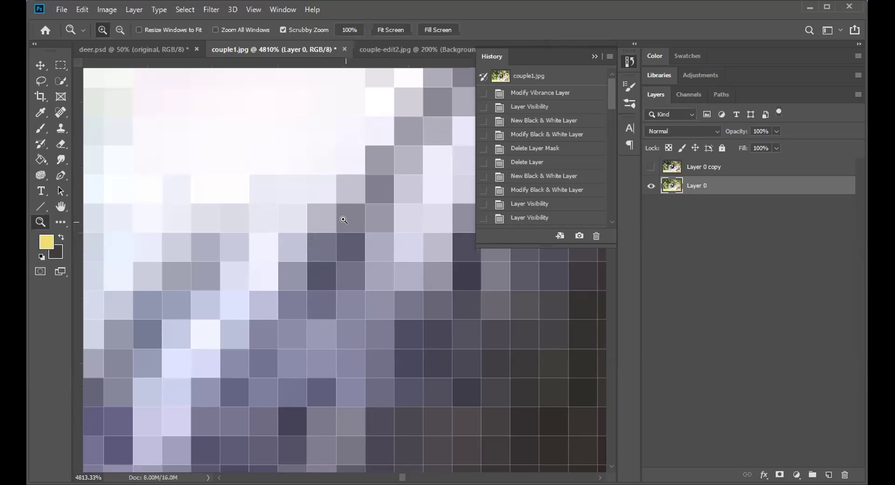
{"action": "key", "text": "ctrl+1"}
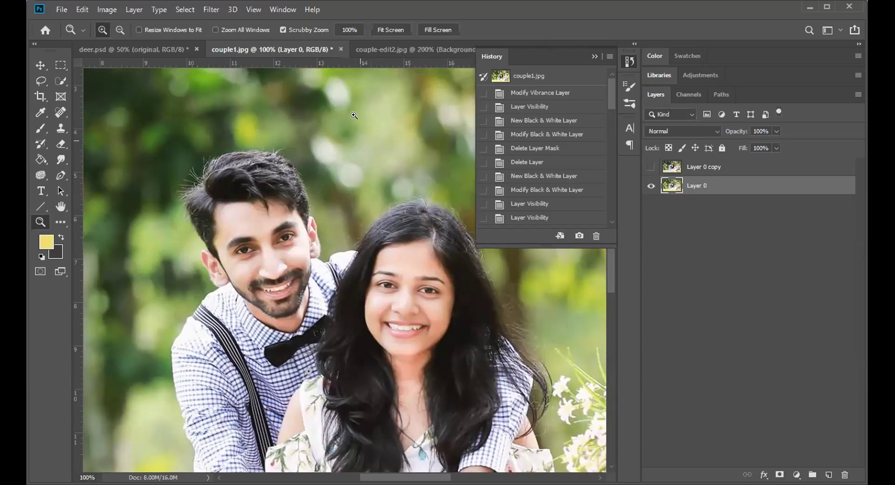
- Close couple1.jpg, couple-edit2.jpg and deer.psd without saving changes
{"action": "left_click", "coordinate": [340, 49]}
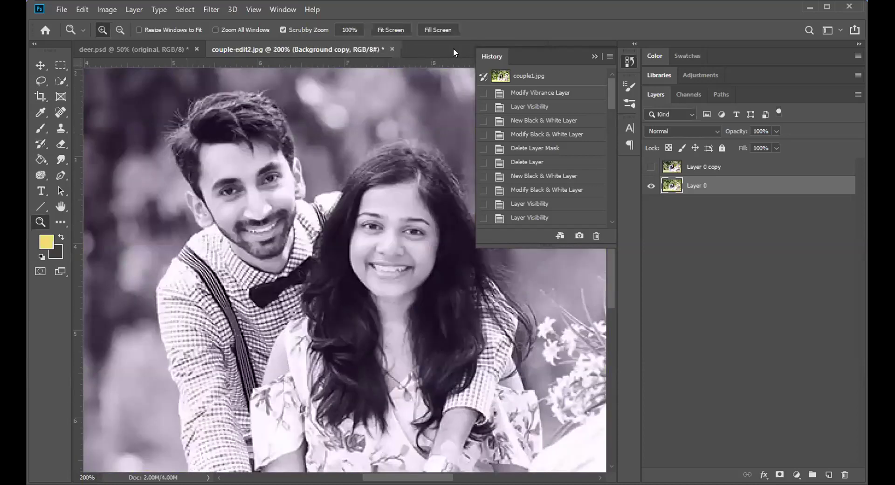
{"action": "left_click", "coordinate": [388, 49]}
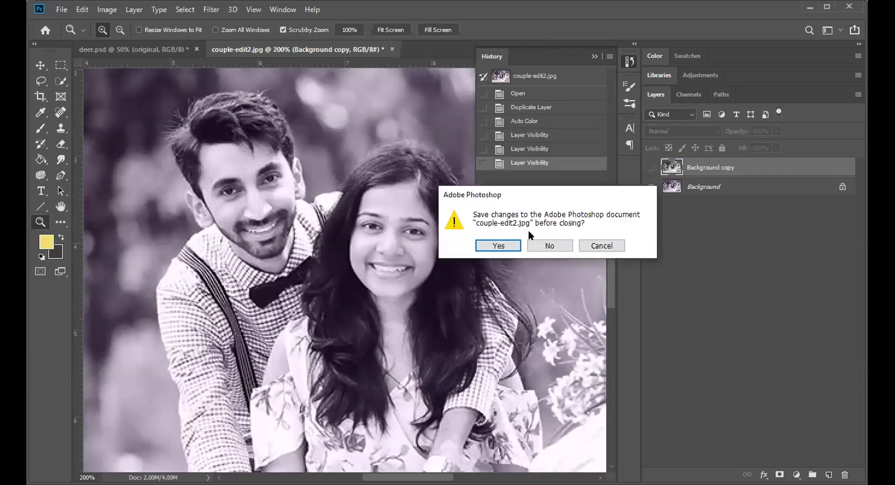
{"action": "left_click", "coordinate": [546, 246]}
{"action": "left_click", "coordinate": [196, 49]}
{"action": "key", "text": "n"}
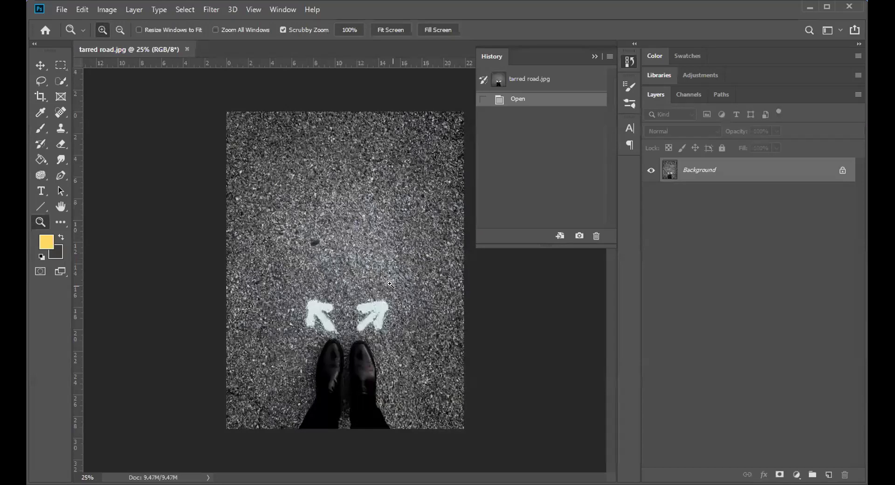
- Examine the gravel texture and the white arrow at different magnifications in tarred road.jpg and return to the full image
{"action": "left_click", "coordinate": [329, 288]}
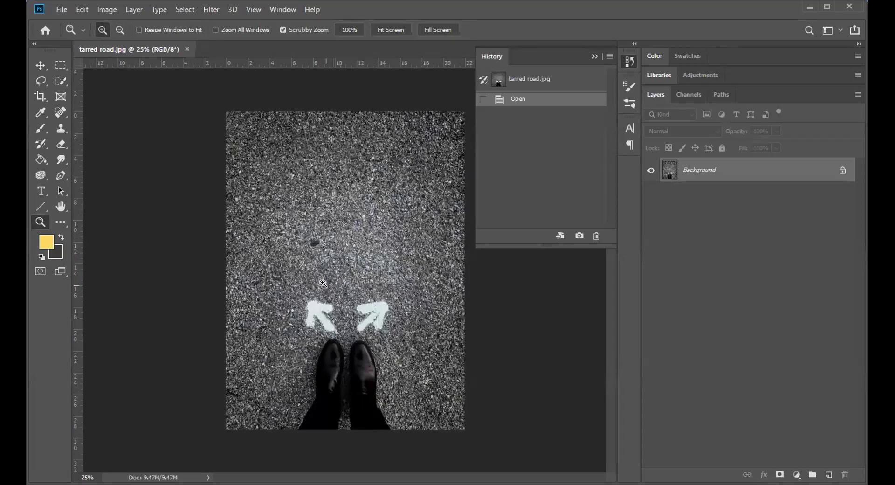
{"action": "left_click_drag", "start_coordinate": [330, 289], "coordinate": [426, 424]}
{"action": "left_click_drag", "start_coordinate": [284, 256], "coordinate": [320, 289]}
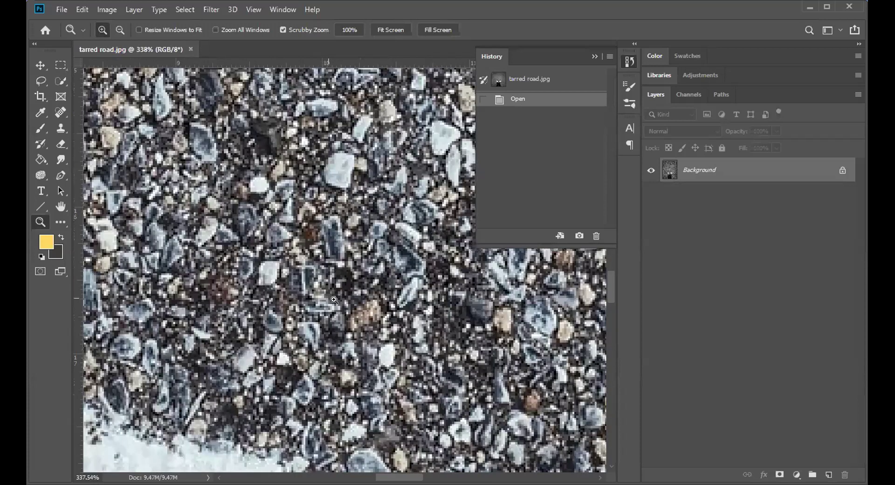
{"action": "left_click_drag", "start_coordinate": [313, 241], "coordinate": [312, 235]}
{"action": "left_click_drag", "start_coordinate": [347, 343], "coordinate": [321, 239]}
{"action": "left_click_drag", "start_coordinate": [293, 141], "coordinate": [219, 106]}
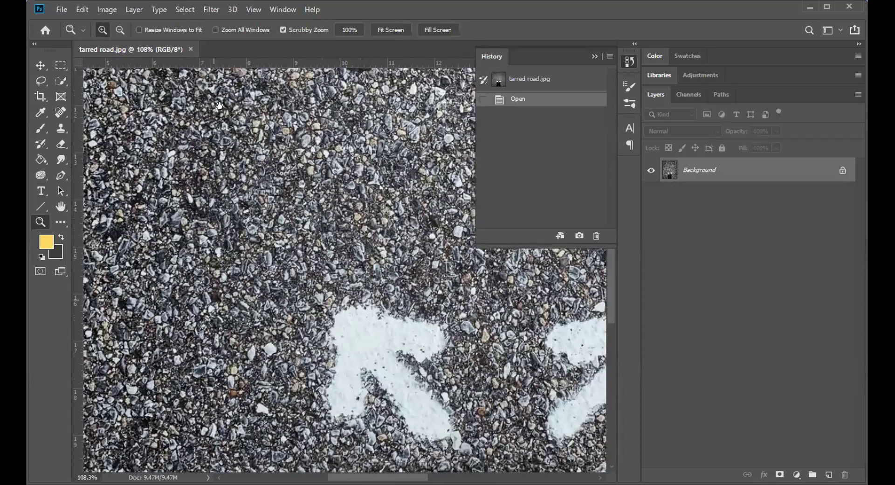
{"action": "left_click_drag", "start_coordinate": [342, 319], "coordinate": [302, 246]}
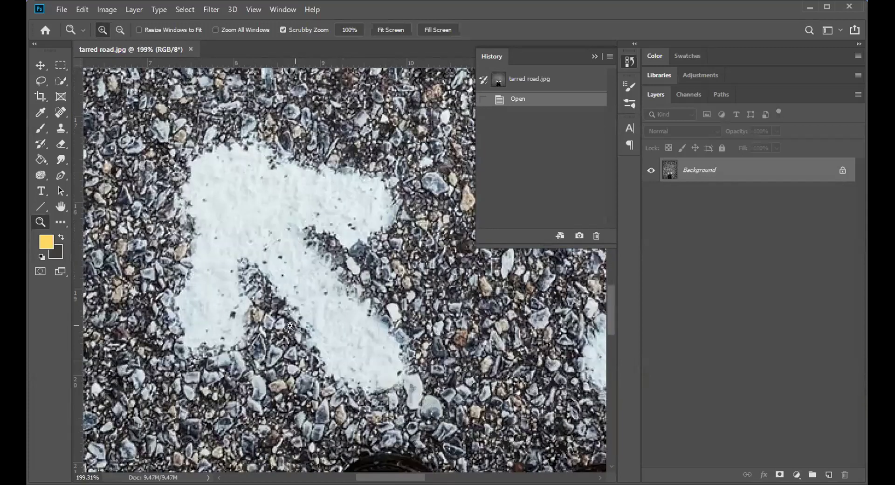
{"action": "left_click_drag", "start_coordinate": [204, 316], "coordinate": [387, 326]}
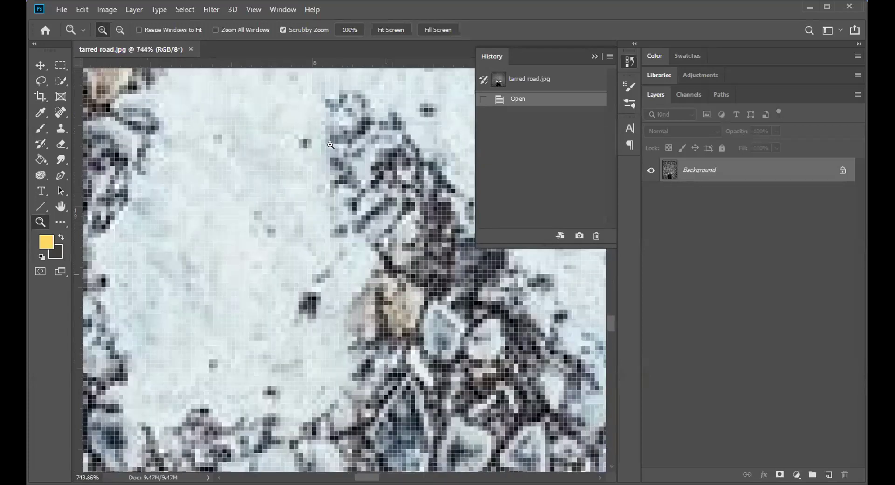
{"action": "left_click_drag", "start_coordinate": [335, 171], "coordinate": [265, 151]}
{"action": "left_click_drag", "start_coordinate": [351, 265], "coordinate": [274, 298]}
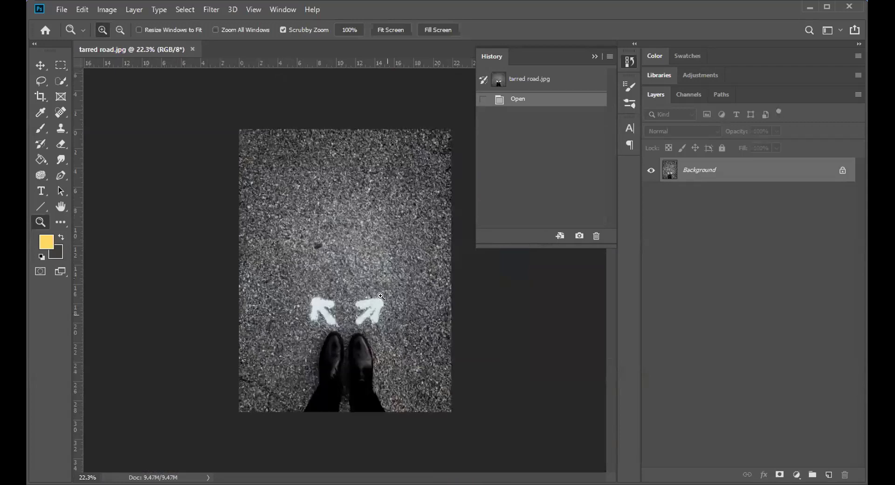
- Collapse the history list and frame the two white arrows and shoe tips at about 95.6% zoom
{"action": "left_click", "coordinate": [590, 55]}
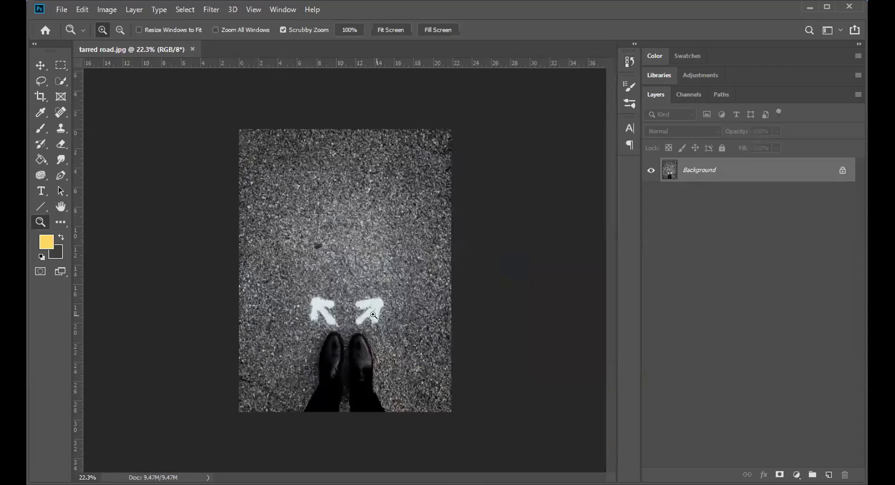
{"action": "left_click_drag", "start_coordinate": [382, 323], "coordinate": [431, 458]}
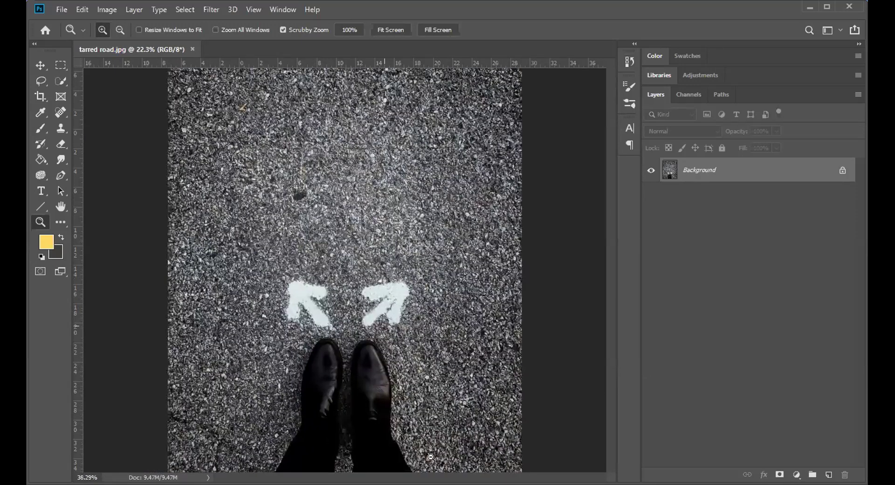
{"action": "left_click", "coordinate": [299, 311]}
{"action": "left_click_drag", "start_coordinate": [308, 302], "coordinate": [333, 294]}
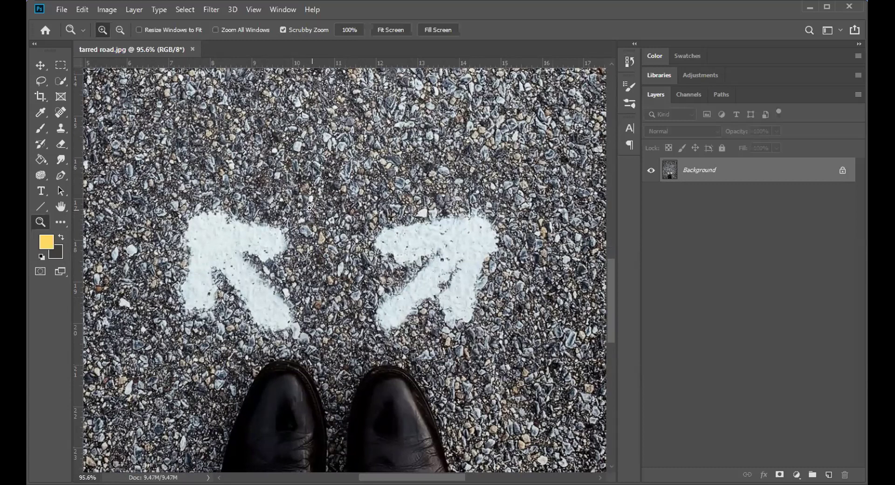
- Look through the Brush and Crop tools and activate the Spot Healing Brush Tool
{"action": "left_click", "coordinate": [39, 129]}
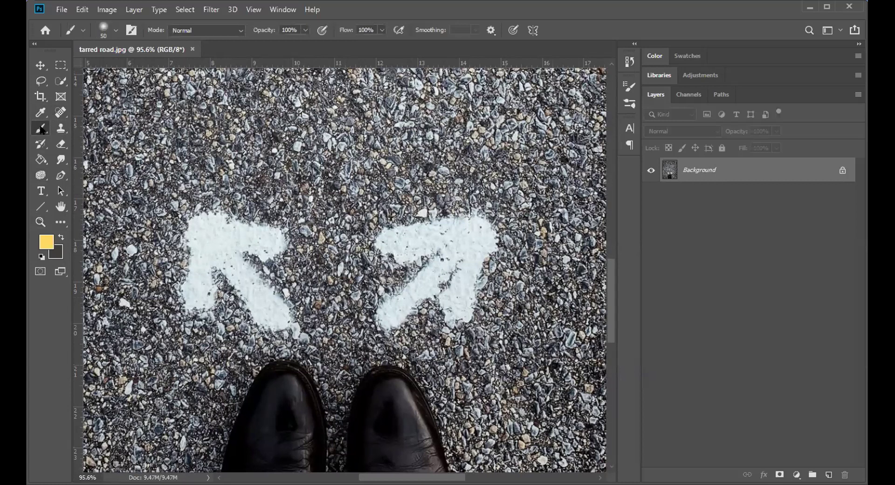
{"action": "right_click", "coordinate": [41, 130]}
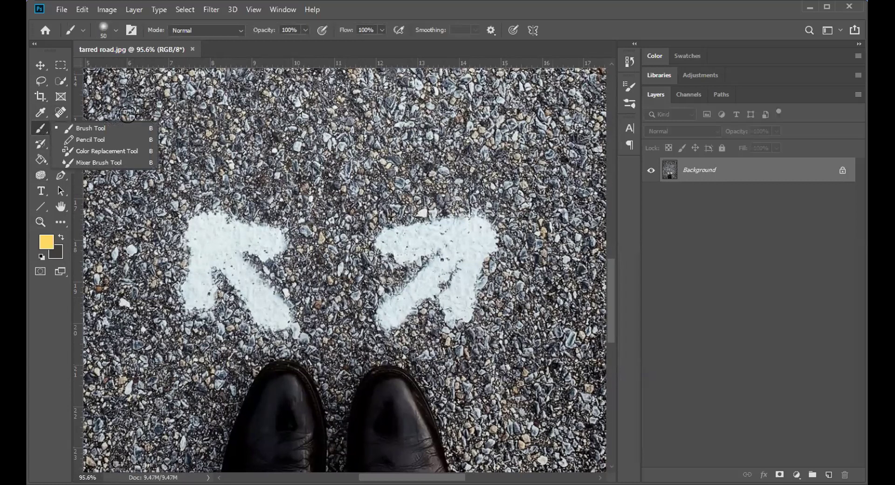
{"action": "left_click", "coordinate": [39, 96]}
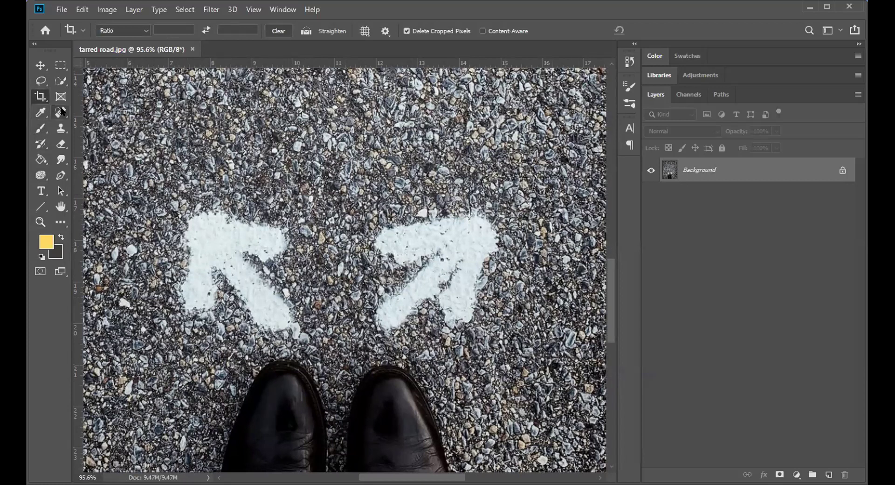
{"action": "left_click", "coordinate": [61, 111]}
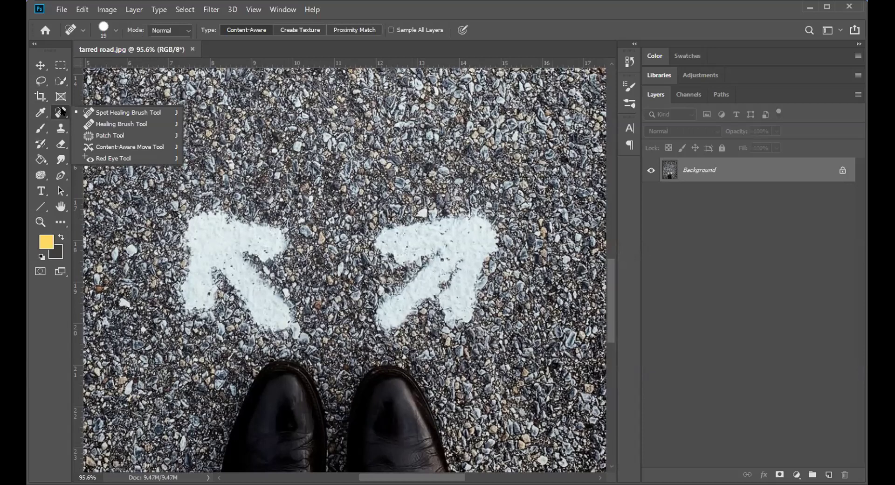
{"action": "left_click", "coordinate": [100, 115]}
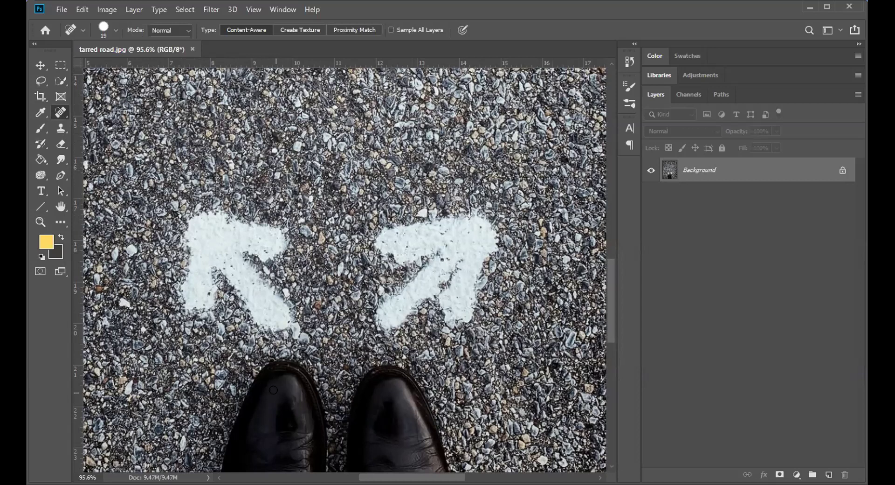
- Try enlarging the healing brush and set its size back to 19 px
{"action": "key", "text": "bracketright"}
{"action": "left_click", "coordinate": [114, 29]}
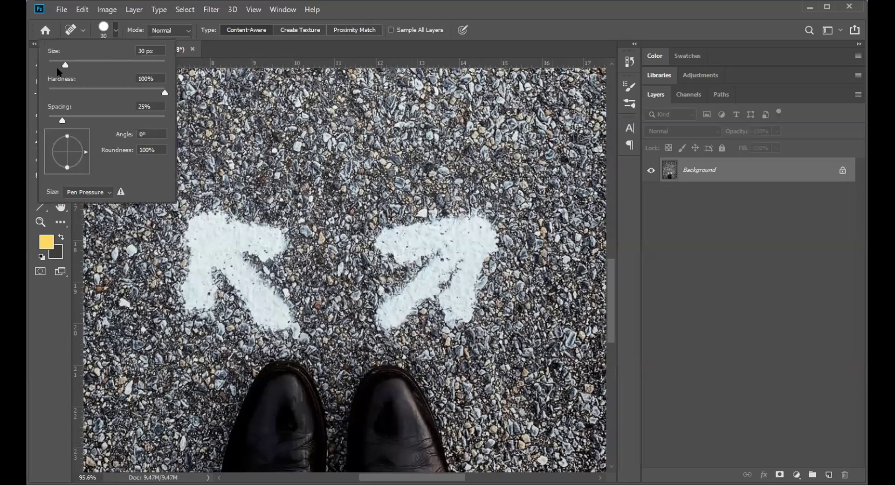
{"action": "mouse_move", "coordinate": [64, 65]}
{"action": "left_mouse_down"}
{"action": "mouse_move", "coordinate": [121, 65]}
{"action": "mouse_move", "coordinate": [58, 65]}
{"action": "left_mouse_up"}
{"action": "left_click", "coordinate": [278, 272]}
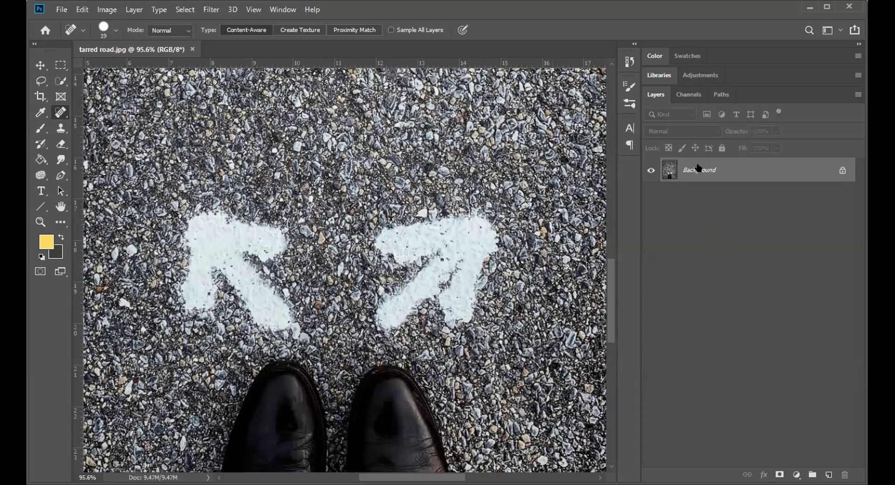
- Duplicate the Background layer and paint over the left white arrow on the copy with a 45 px Spot Healing Brush
{"action": "left_click_drag", "start_coordinate": [697, 168], "coordinate": [827, 472]}
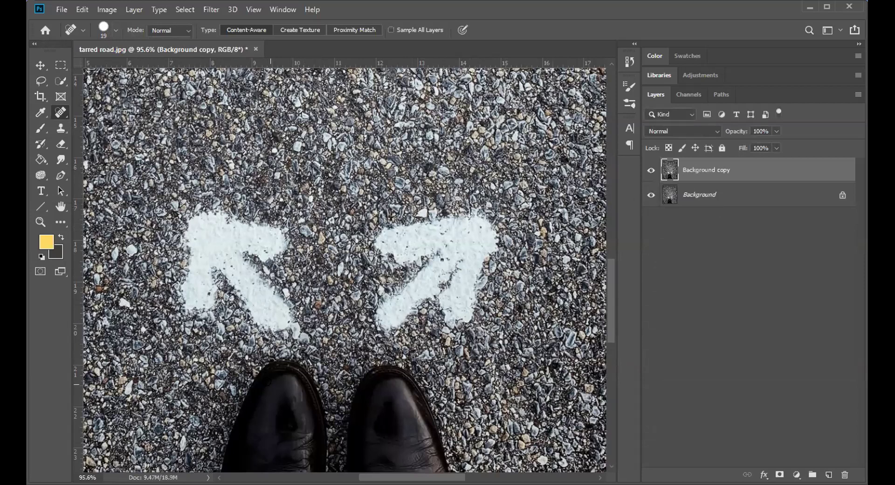
{"action": "key", "text": "bracketright"}
{"action": "mouse_move", "coordinate": [193, 214]}
{"action": "left_mouse_down"}
{"action": "mouse_move", "coordinate": [216, 204]}
{"action": "mouse_move", "coordinate": [175, 237]}
{"action": "mouse_move", "coordinate": [230, 214]}
{"action": "mouse_move", "coordinate": [185, 255]}
{"action": "mouse_move", "coordinate": [251, 224]}
{"action": "mouse_move", "coordinate": [269, 238]}
{"action": "mouse_move", "coordinate": [191, 270]}
{"action": "mouse_move", "coordinate": [176, 289]}
{"action": "mouse_move", "coordinate": [199, 296]}
{"action": "mouse_move", "coordinate": [199, 282]}
{"action": "mouse_move", "coordinate": [232, 281]}
{"action": "mouse_move", "coordinate": [257, 262]}
{"action": "mouse_move", "coordinate": [277, 321]}
{"action": "mouse_move", "coordinate": [251, 310]}
{"action": "mouse_move", "coordinate": [238, 284]}
{"action": "left_mouse_up"}
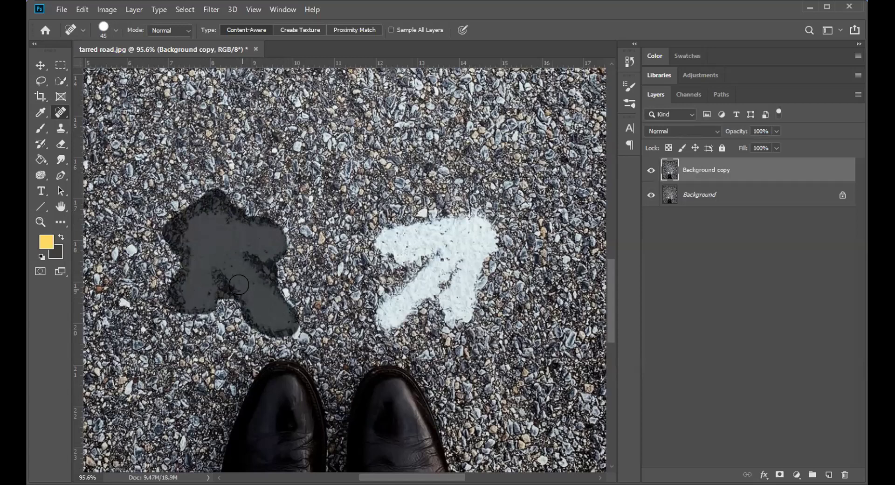
{"action": "left_click_drag", "start_coordinate": [239, 284], "coordinate": [219, 235]}
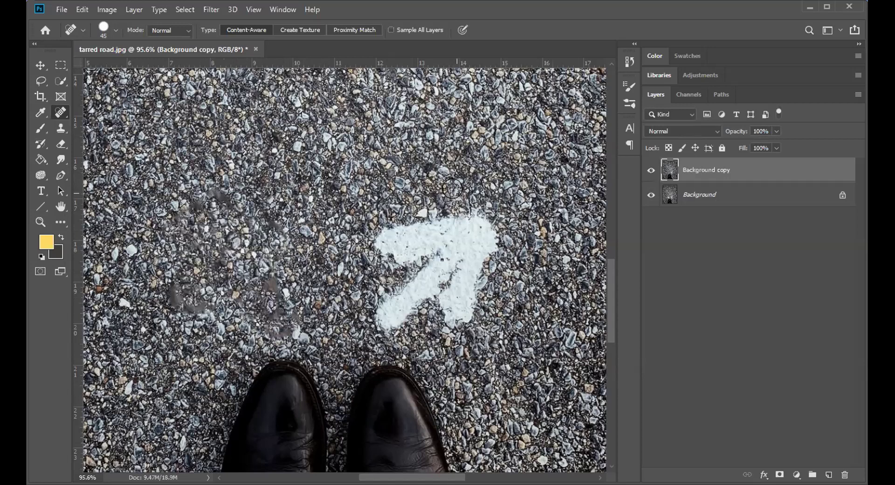
- Heal the remaining blurred patches where the left white arrow was, using the 45 px Spot Healing Brush on the Background copy layer
{"action": "mouse_move", "coordinate": [281, 278]}
{"action": "left_mouse_down"}
{"action": "mouse_move", "coordinate": [259, 302]}
{"action": "mouse_move", "coordinate": [271, 305]}
{"action": "mouse_move", "coordinate": [275, 325]}
{"action": "left_mouse_up"}
{"action": "mouse_move", "coordinate": [212, 298]}
{"action": "left_mouse_down"}
{"action": "mouse_move", "coordinate": [172, 300]}
{"action": "mouse_move", "coordinate": [168, 263]}
{"action": "left_mouse_up"}
{"action": "left_click_drag", "start_coordinate": [188, 202], "coordinate": [236, 190]}
{"action": "left_click", "coordinate": [220, 298]}
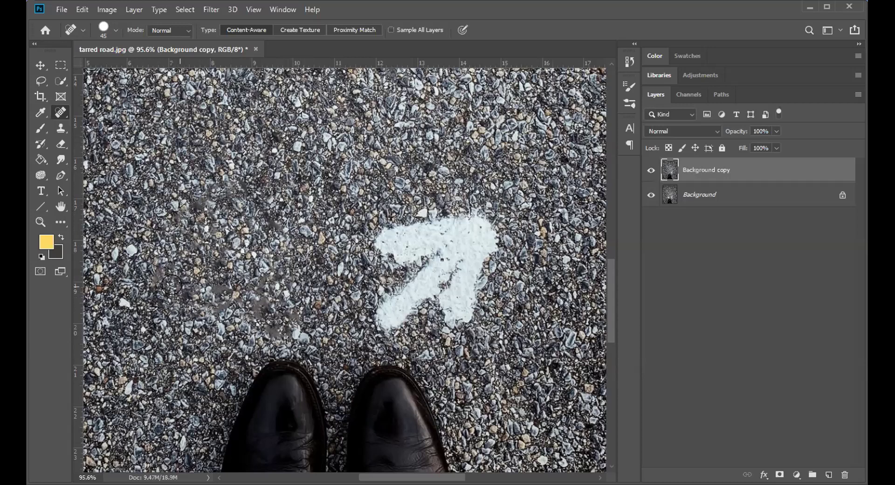
{"action": "scroll", "coordinate": [201, 290], "scroll_direction": "up", "scroll_amount": 1}
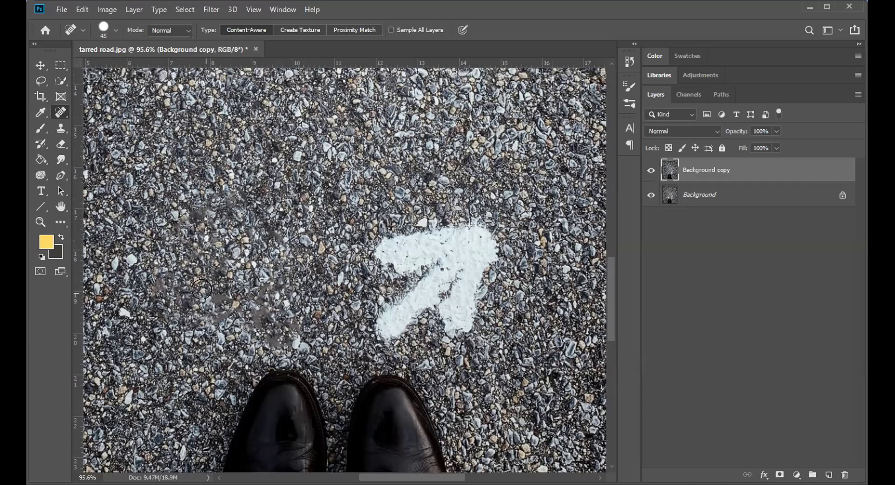
{"action": "key", "text": "z"}
{"action": "left_click_drag", "start_coordinate": [236, 323], "coordinate": [218, 291]}
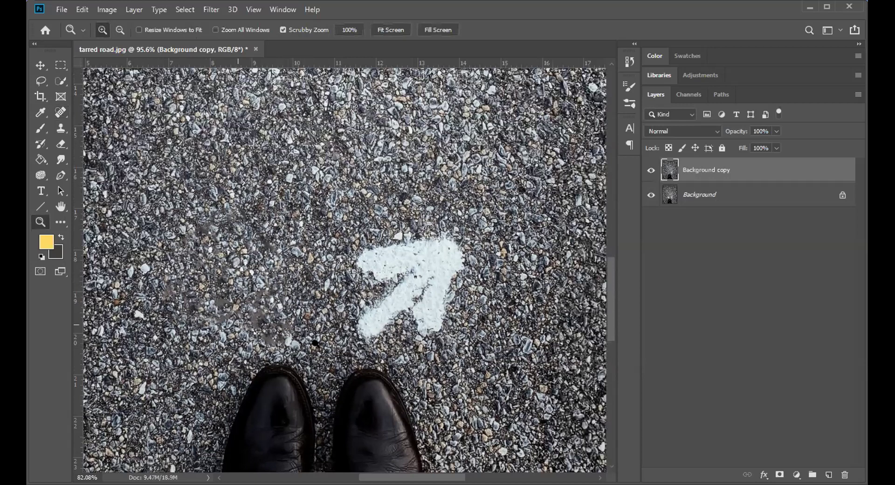
{"action": "left_click_drag", "start_coordinate": [350, 289], "coordinate": [361, 278]}
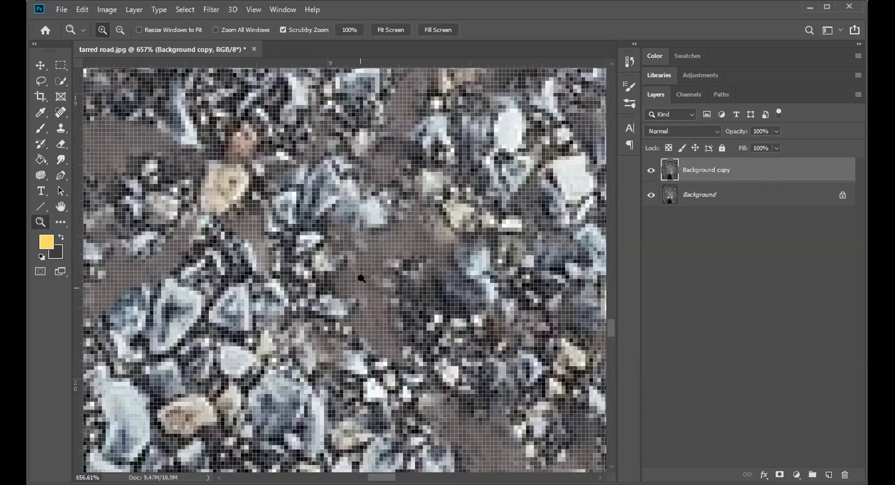
{"action": "key", "text": "ctrl+minus"}
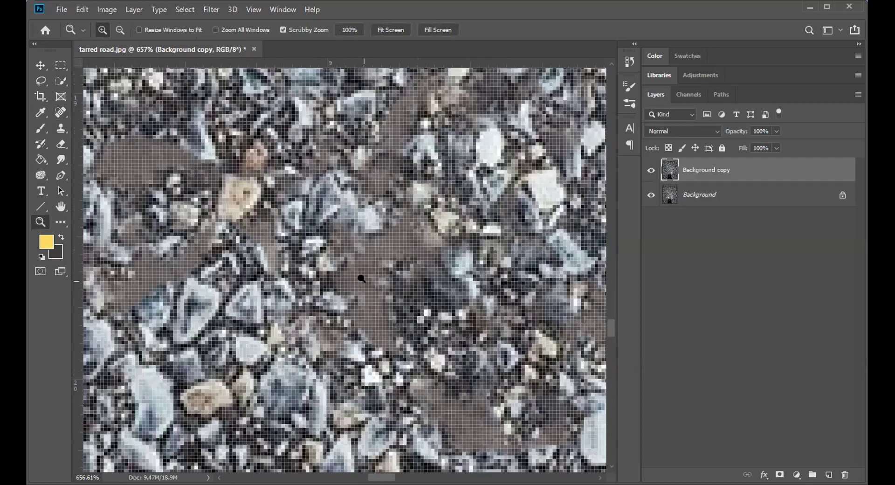
{"action": "key", "text": "ctrl+1"}
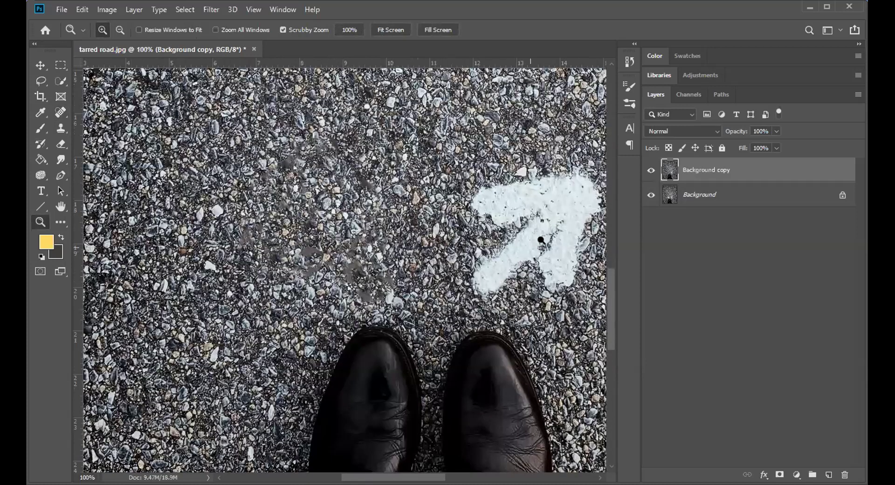
- Paint over the entire right white arrow on the Background copy layer with the 45 px Spot Healing Brush
{"action": "left_click", "coordinate": [488, 259]}
{"action": "left_click_drag", "start_coordinate": [531, 256], "coordinate": [402, 267]}
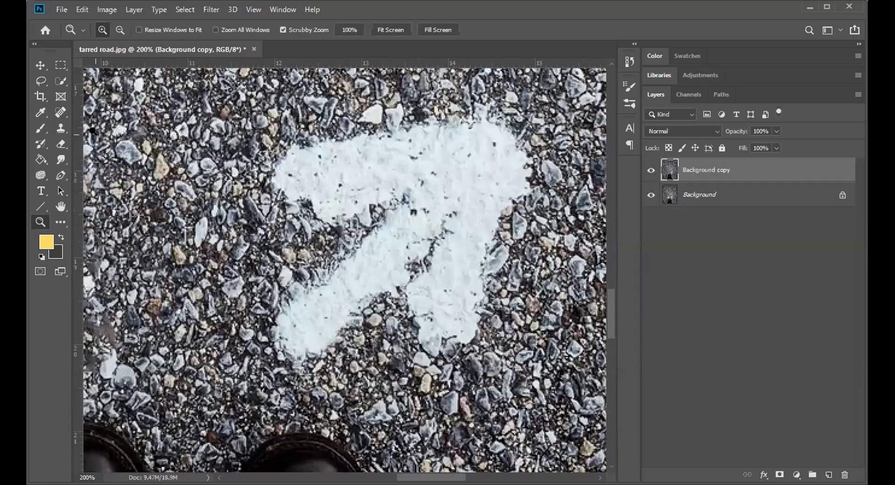
{"action": "left_click", "coordinate": [60, 112]}
{"action": "mouse_move", "coordinate": [258, 163]}
{"action": "left_mouse_down"}
{"action": "mouse_move", "coordinate": [415, 142]}
{"action": "mouse_move", "coordinate": [468, 125]}
{"action": "mouse_move", "coordinate": [511, 138]}
{"action": "mouse_move", "coordinate": [530, 183]}
{"action": "mouse_move", "coordinate": [482, 245]}
{"action": "mouse_move", "coordinate": [462, 311]}
{"action": "mouse_move", "coordinate": [439, 329]}
{"action": "mouse_move", "coordinate": [412, 303]}
{"action": "mouse_move", "coordinate": [415, 256]}
{"action": "mouse_move", "coordinate": [454, 208]}
{"action": "mouse_move", "coordinate": [449, 256]}
{"action": "mouse_move", "coordinate": [475, 155]}
{"action": "mouse_move", "coordinate": [284, 188]}
{"action": "mouse_move", "coordinate": [414, 185]}
{"action": "mouse_move", "coordinate": [347, 254]}
{"action": "mouse_move", "coordinate": [294, 286]}
{"action": "mouse_move", "coordinate": [273, 334]}
{"action": "mouse_move", "coordinate": [303, 335]}
{"action": "mouse_move", "coordinate": [373, 280]}
{"action": "mouse_move", "coordinate": [435, 205]}
{"action": "left_mouse_up"}
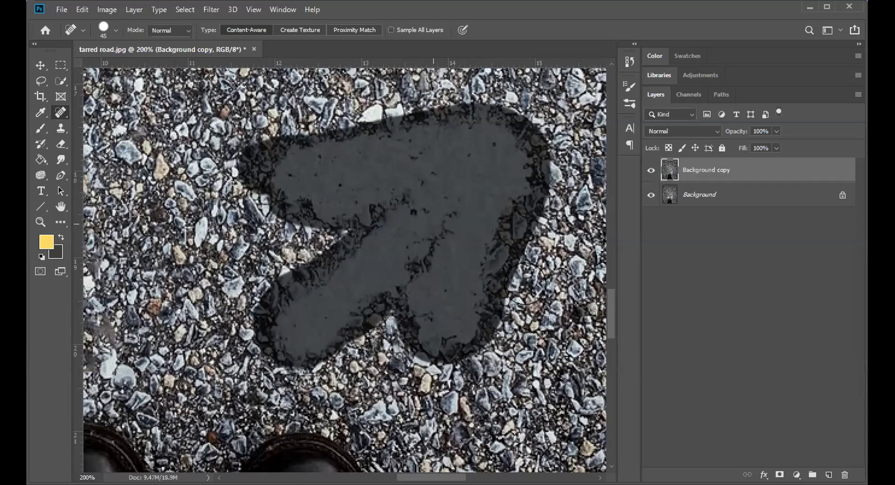
{"action": "left_click_drag", "start_coordinate": [525, 283], "coordinate": [525, 283]}
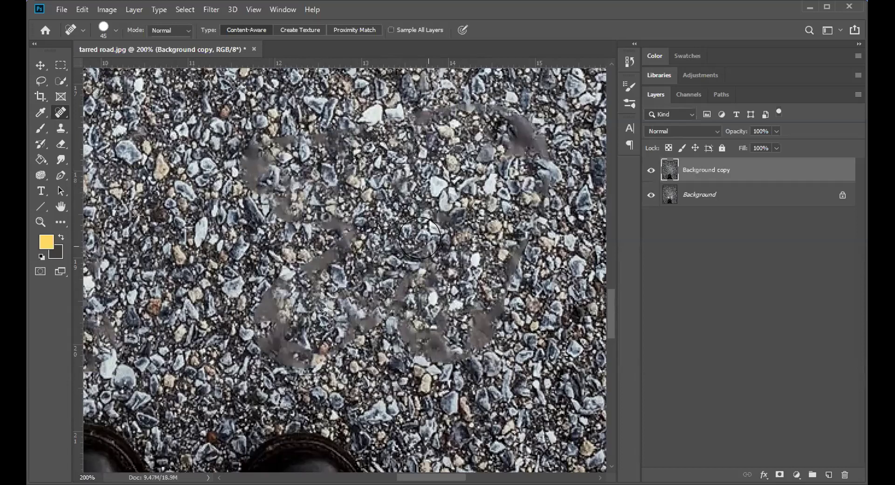
{"action": "key", "text": "ctrl+minus"}
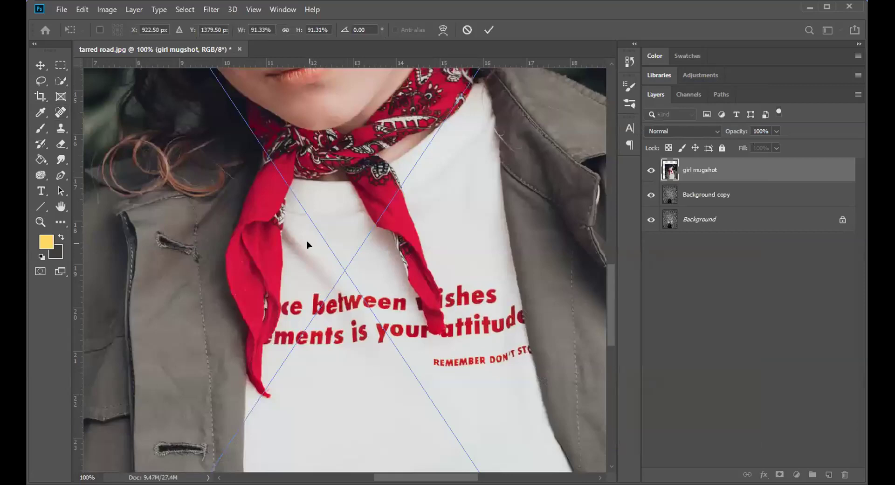
- Cancel placing the girl mugshot image in the road document, and examine the jaw and neck for skin spots in girl mugshot.jpg
{"action": "key", "text": "Escape"}
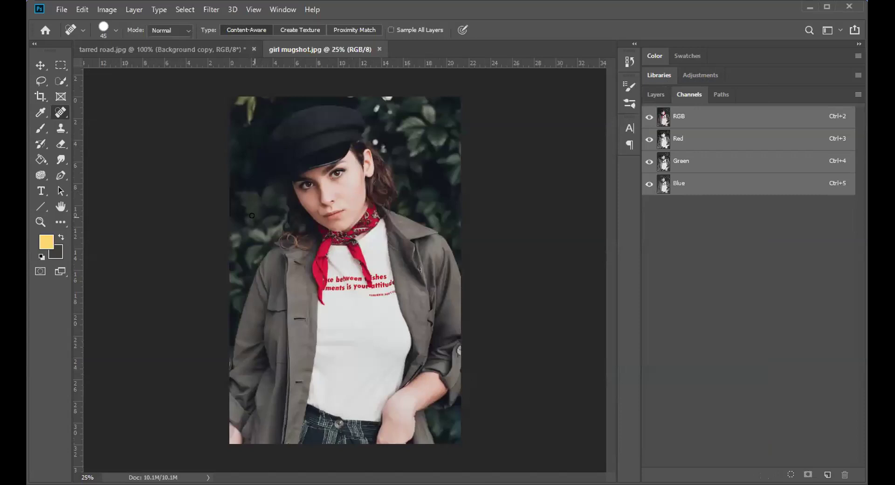
{"action": "left_click", "coordinate": [40, 222]}
{"action": "left_click_drag", "start_coordinate": [349, 208], "coordinate": [390, 240]}
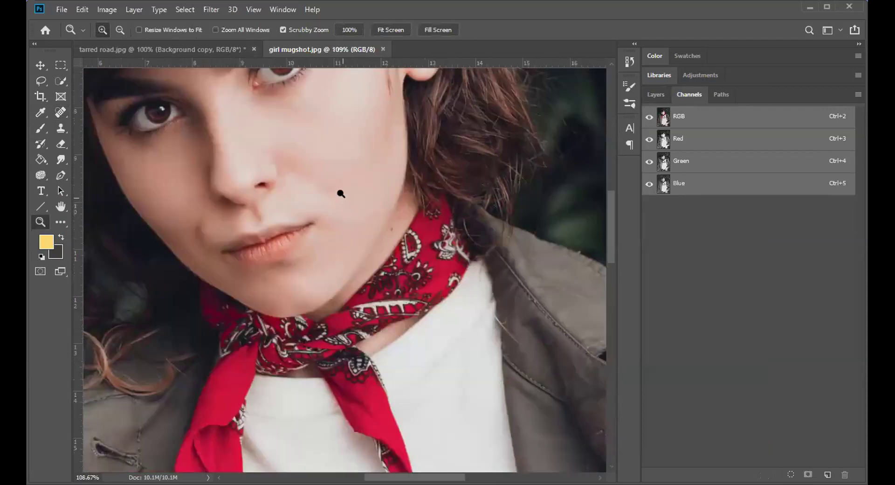
{"action": "left_click_drag", "start_coordinate": [330, 178], "coordinate": [333, 282]}
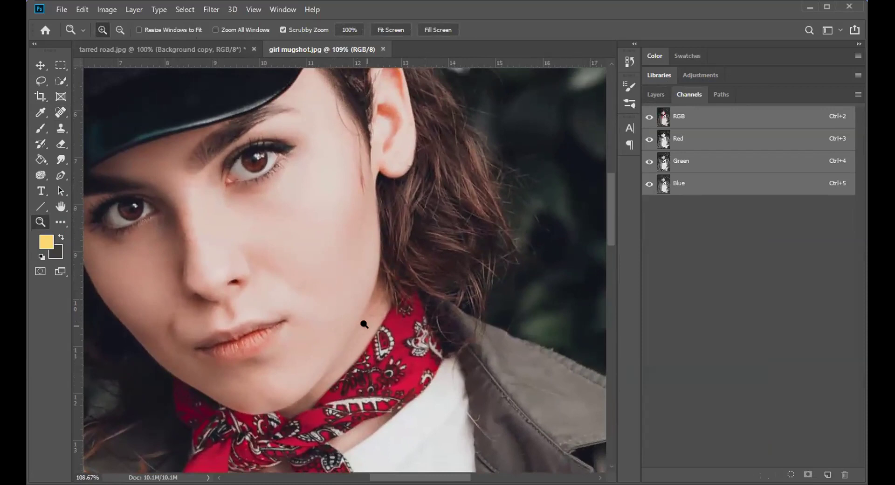
{"action": "left_click_drag", "start_coordinate": [368, 327], "coordinate": [436, 399]}
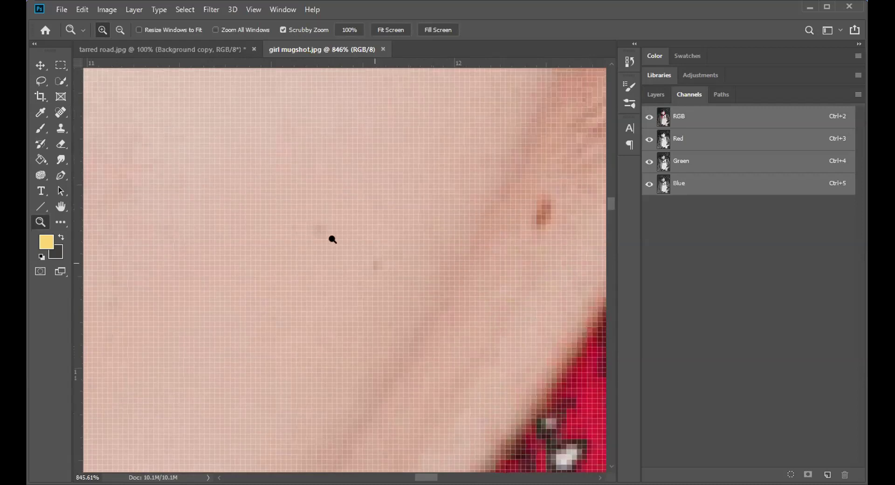
{"action": "left_click_drag", "start_coordinate": [378, 266], "coordinate": [365, 247]}
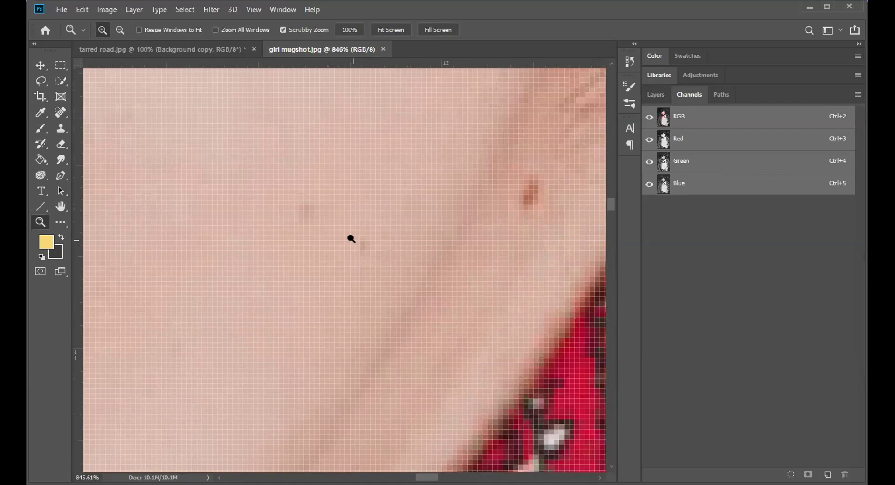
{"action": "left_click_drag", "start_coordinate": [372, 255], "coordinate": [383, 269]}
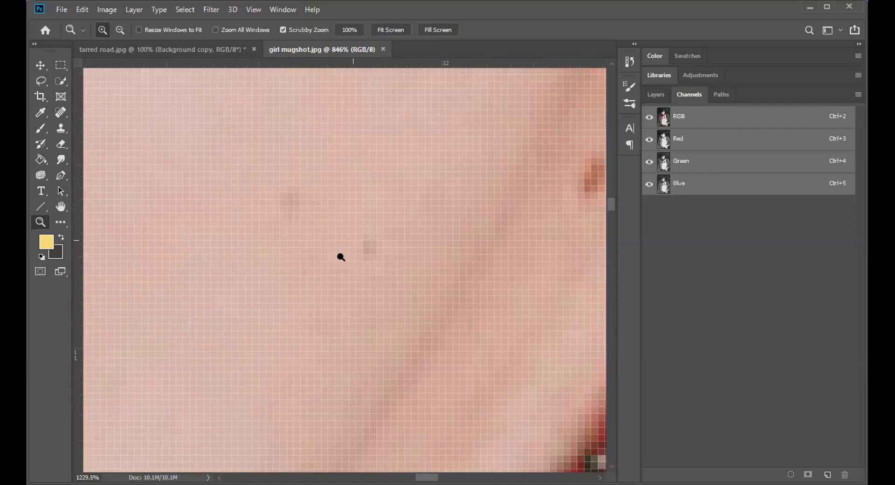
- Examine the portrait's cheek, both eyes, nose, ear and neck up close for further blemishes
{"action": "scroll", "coordinate": [293, 187], "scroll_direction": "down", "scroll_amount": 5}
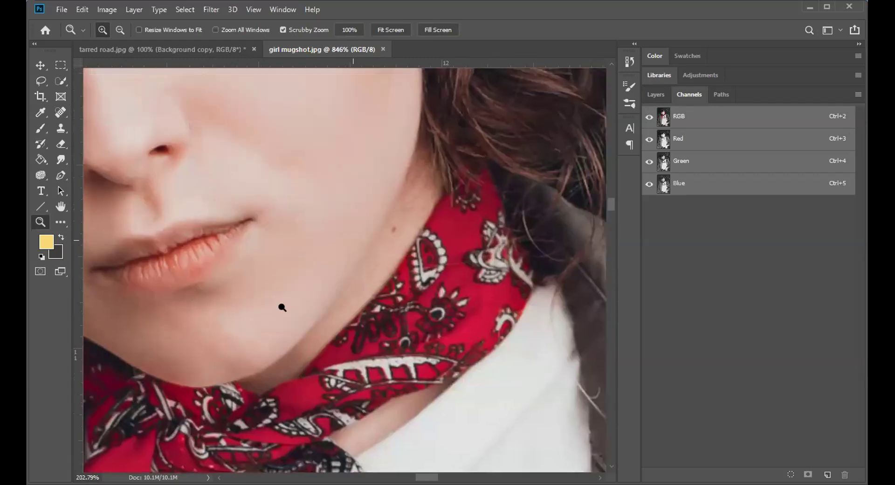
{"action": "scroll", "coordinate": [253, 348], "scroll_direction": "up", "scroll_amount": 2}
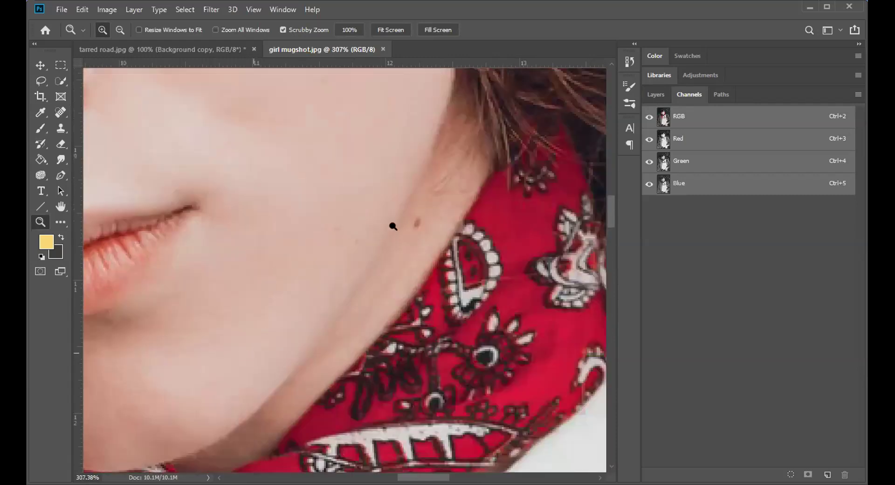
{"action": "left_click_drag", "start_coordinate": [265, 169], "coordinate": [496, 426]}
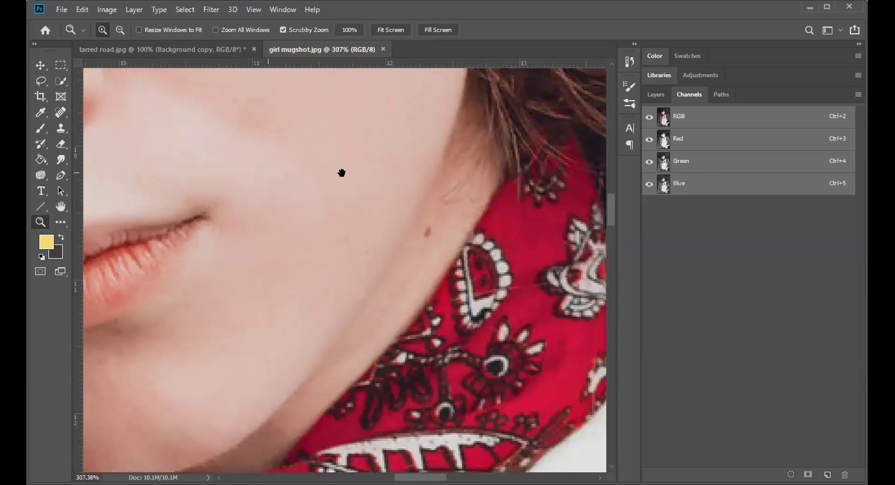
{"action": "left_click_drag", "start_coordinate": [341, 173], "coordinate": [363, 306]}
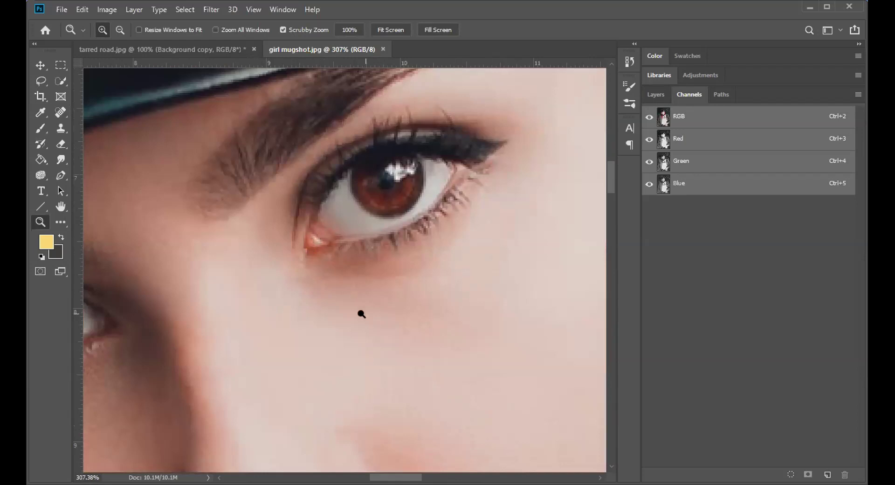
{"action": "left_click_drag", "start_coordinate": [336, 323], "coordinate": [485, 231]}
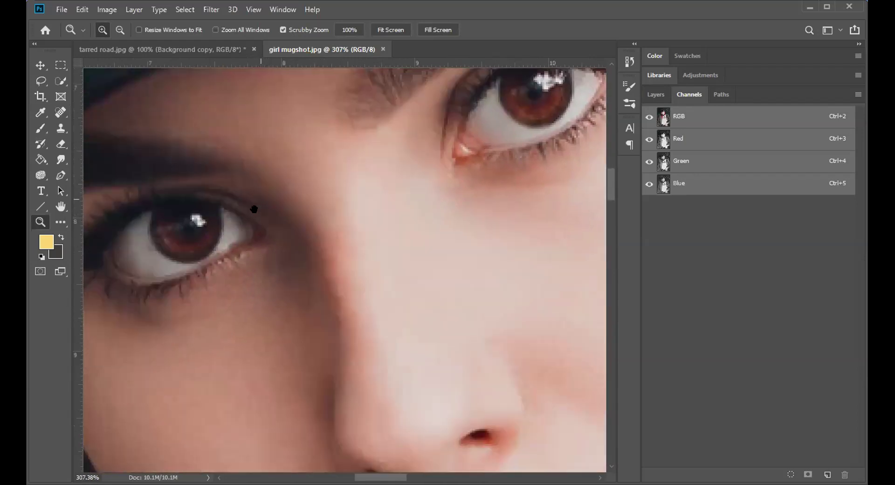
{"action": "left_click_drag", "start_coordinate": [514, 203], "coordinate": [371, 431]}
{"action": "left_click_drag", "start_coordinate": [235, 354], "coordinate": [79, 330]}
{"action": "left_click_drag", "start_coordinate": [121, 361], "coordinate": [102, 449]}
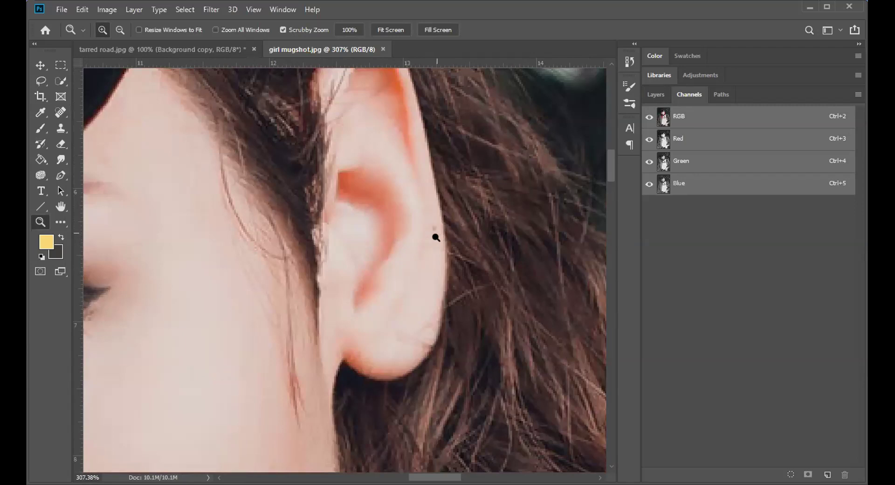
{"action": "left_click_drag", "start_coordinate": [228, 367], "coordinate": [286, 158]}
{"action": "left_click_drag", "start_coordinate": [284, 254], "coordinate": [214, 251]}
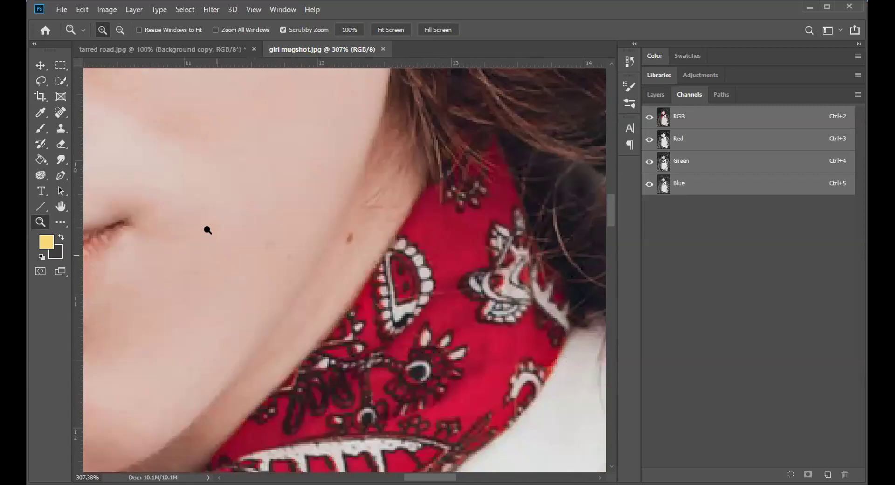
- Remove the mole on the neck and the small cheek and chin spots with a 10 px Spot Healing Brush
{"action": "left_click", "coordinate": [60, 112]}
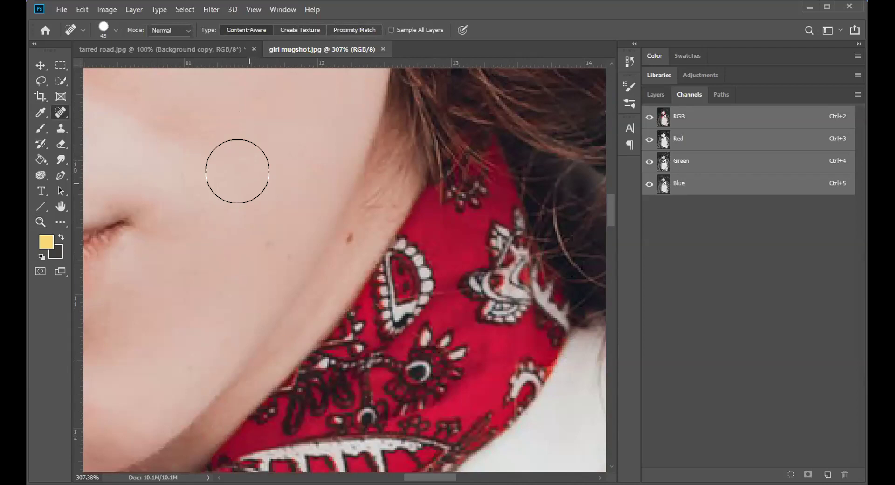
{"action": "key", "text": "bracketleft"}
{"action": "key", "text": "bracketleft"}
{"action": "key", "text": "bracketleft"}
{"action": "key", "text": "bracketleft"}
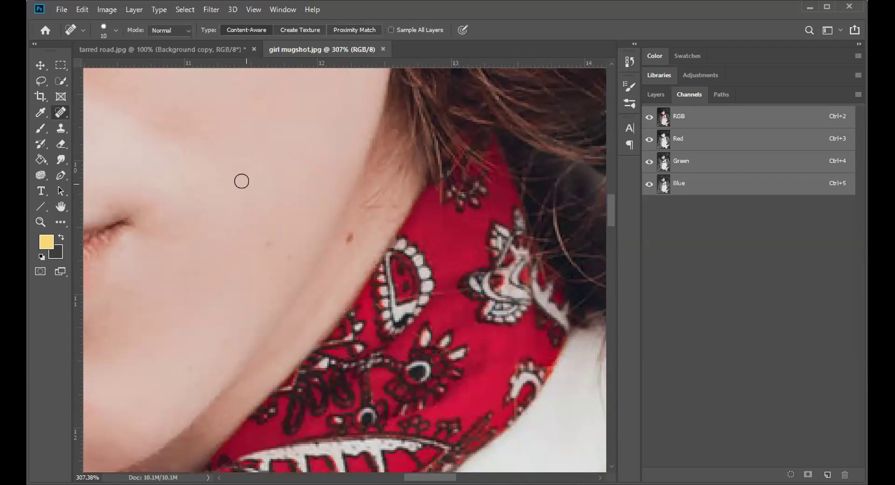
{"action": "left_click", "coordinate": [346, 234]}
{"action": "left_click", "coordinate": [346, 234]}
{"action": "left_click", "coordinate": [258, 244]}
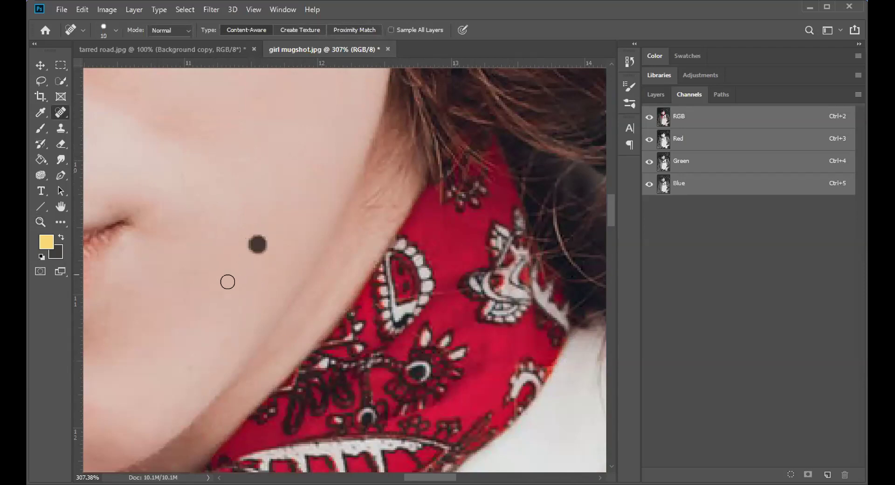
{"action": "left_click", "coordinate": [187, 362]}
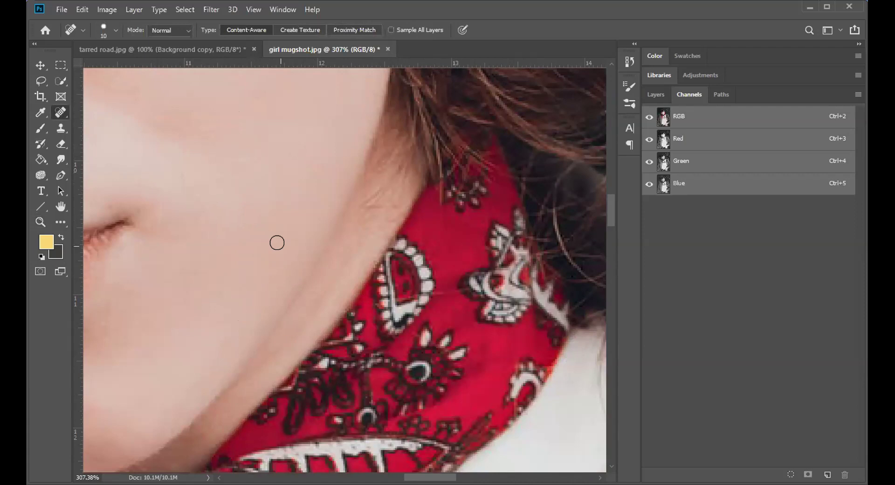
- Check the healed jaw and neck skin up close and examine the ear for remaining spots
{"action": "key", "text": "z"}
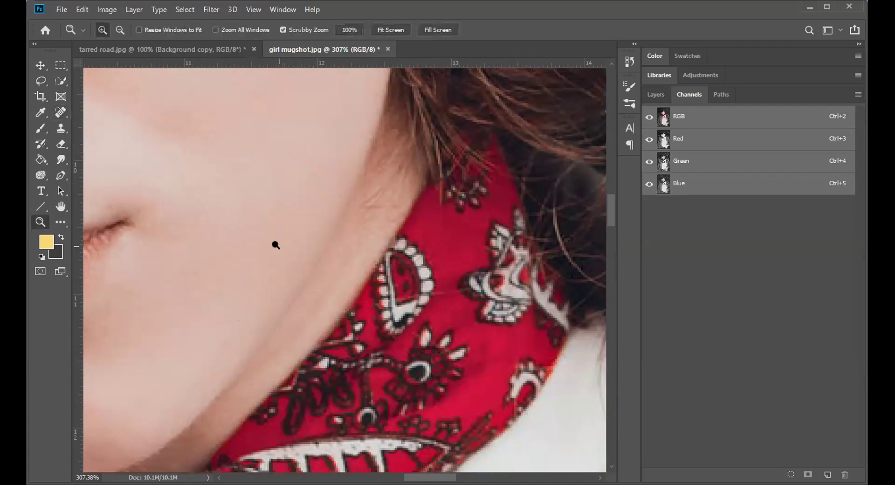
{"action": "left_click_drag", "start_coordinate": [277, 246], "coordinate": [246, 190]}
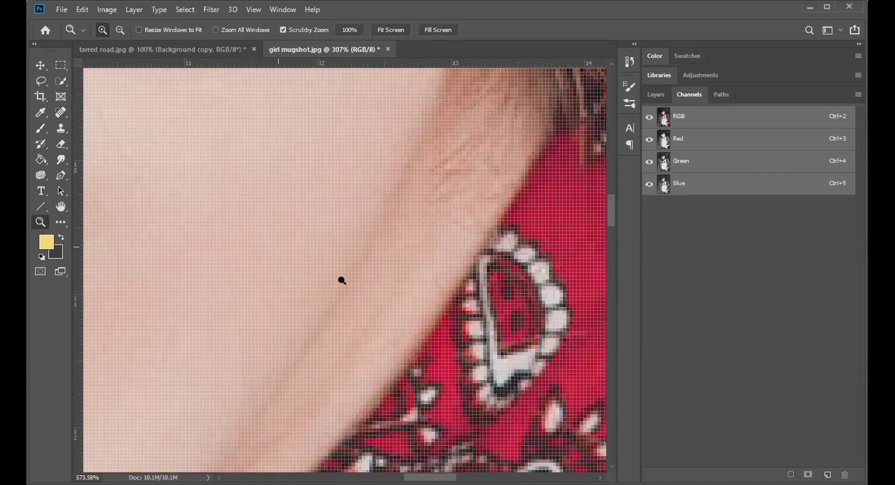
{"action": "mouse_move", "coordinate": [342, 280]}
{"action": "left_mouse_down"}
{"action": "mouse_move", "coordinate": [303, 243]}
{"action": "mouse_move", "coordinate": [271, 247]}
{"action": "mouse_move", "coordinate": [265, 358]}
{"action": "mouse_move", "coordinate": [335, 273]}
{"action": "left_mouse_up"}
{"action": "left_click_drag", "start_coordinate": [334, 239], "coordinate": [342, 218]}
{"action": "left_click_drag", "start_coordinate": [316, 247], "coordinate": [396, 419]}
{"action": "left_click_drag", "start_coordinate": [343, 245], "coordinate": [357, 304]}
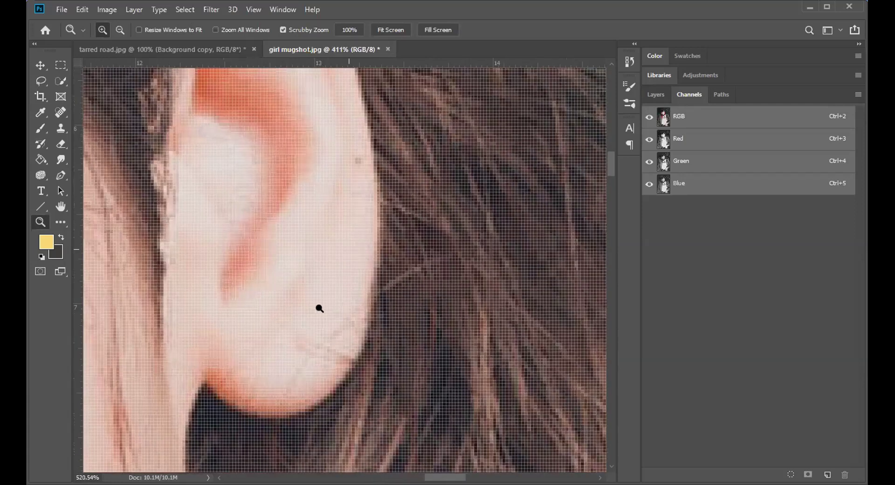
{"action": "left_click_drag", "start_coordinate": [316, 317], "coordinate": [319, 319]}
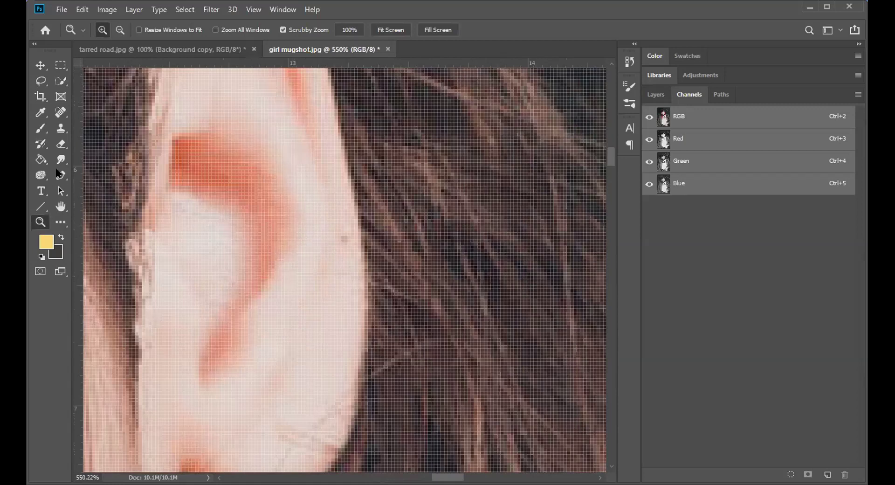
- Remove the small spot near the ear's outer edge with a 5 px Spot Healing Brush
{"action": "left_click", "coordinate": [59, 113]}
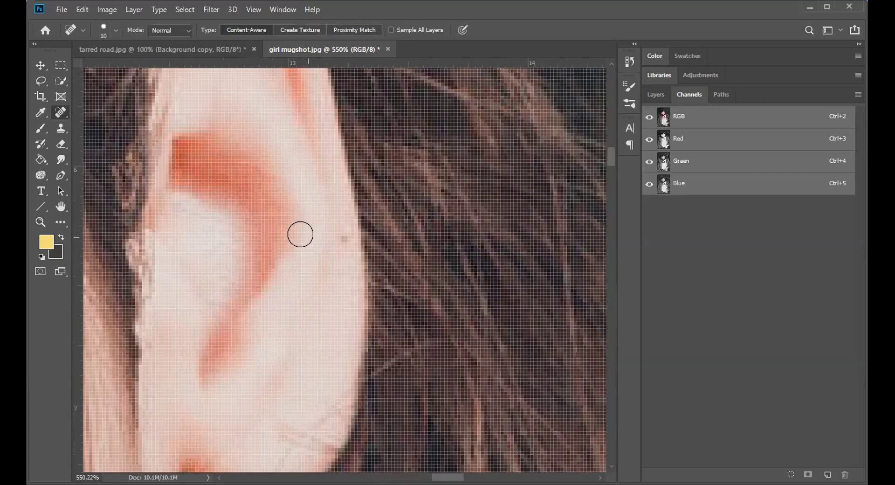
{"action": "key", "text": "bracketleft"}
{"action": "key", "text": "bracketleft"}
{"action": "key", "text": "bracketleft"}
{"action": "key", "text": "bracketleft"}
{"action": "key", "text": "bracketleft"}
{"action": "left_click", "coordinate": [341, 236]}
- Zoom out from the ear to review the retouched portrait as a whole
{"action": "left_click", "coordinate": [40, 223]}
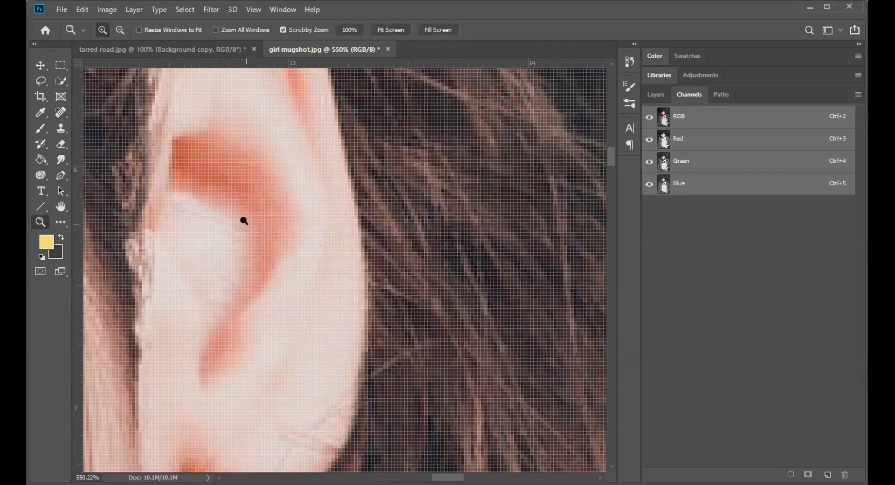
{"action": "left_click_drag", "start_coordinate": [244, 221], "coordinate": [283, 279]}
{"action": "left_click_drag", "start_coordinate": [140, 279], "coordinate": [375, 147]}
{"action": "key", "text": "space"}
{"action": "left_click_drag", "start_coordinate": [373, 275], "coordinate": [446, 313]}
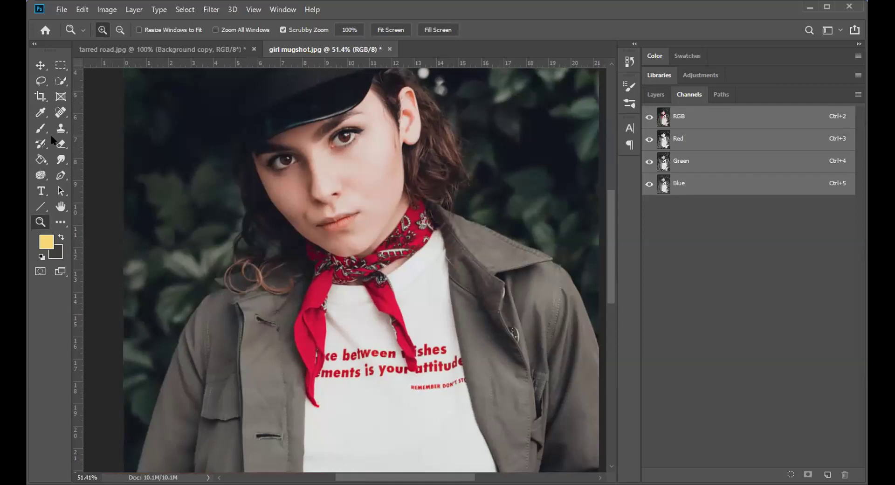
- Switch from the Spot Healing Brush to the Healing Brush Tool
{"action": "left_click", "coordinate": [59, 114]}
{"action": "right_click", "coordinate": [59, 114]}
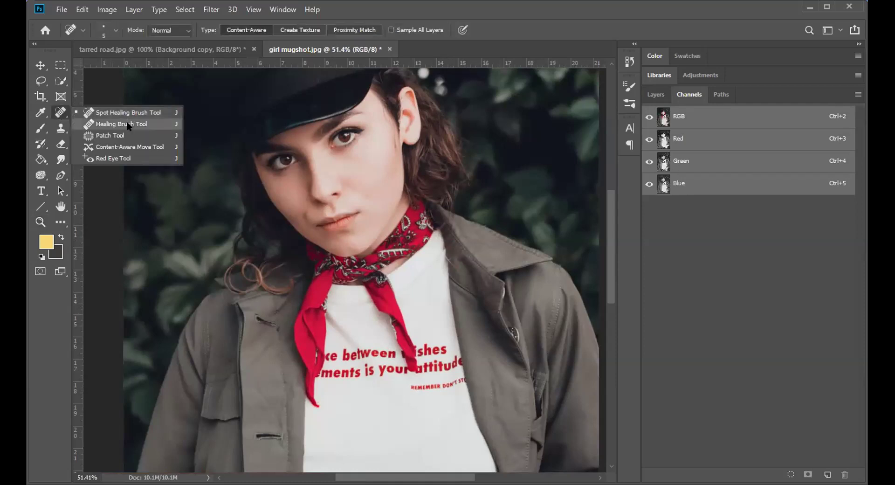
{"action": "left_click", "coordinate": [121, 123]}
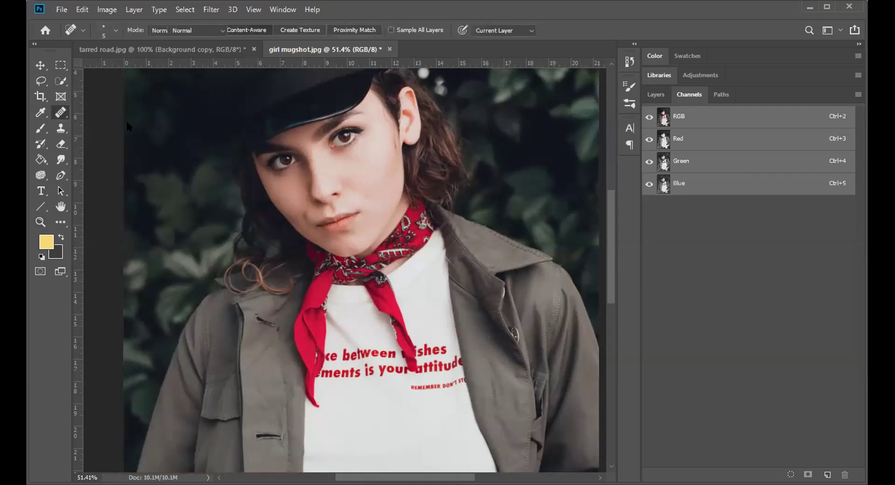
- In tarred road.jpg, delete the retouched Background copy layer and duplicate the original Background layer
{"action": "left_click", "coordinate": [135, 49]}
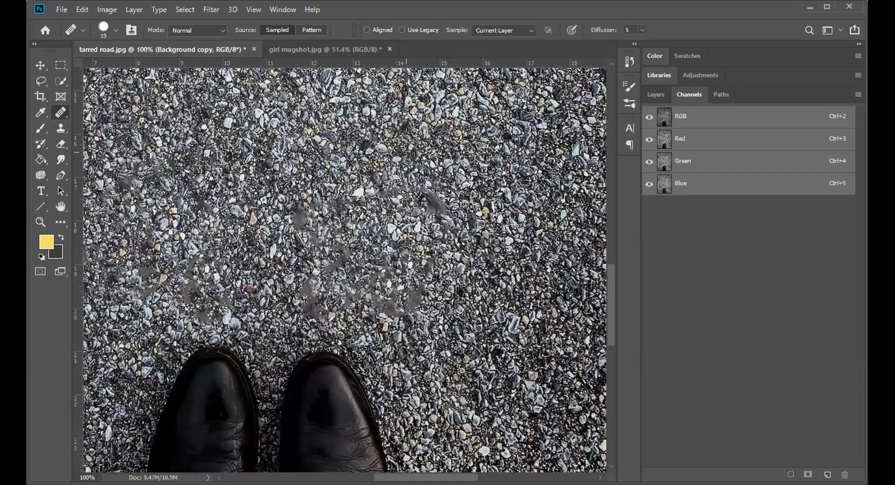
{"action": "left_click", "coordinate": [649, 93]}
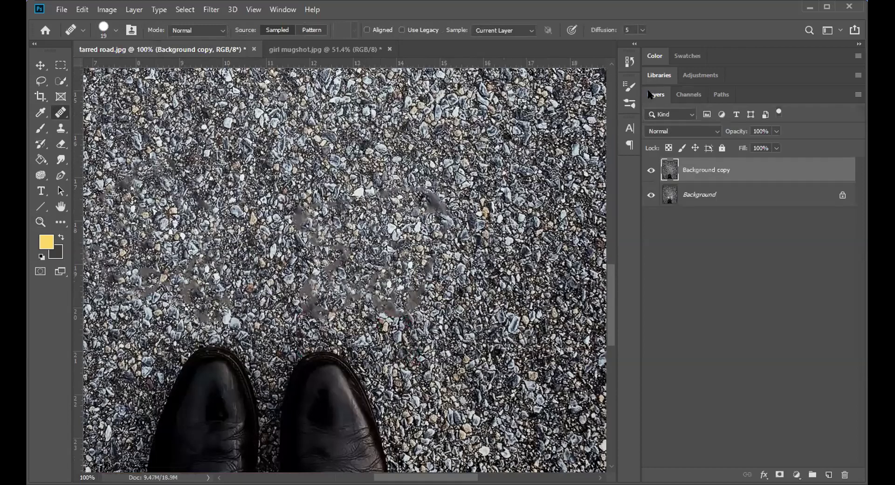
{"action": "left_click_drag", "start_coordinate": [690, 168], "coordinate": [844, 474]}
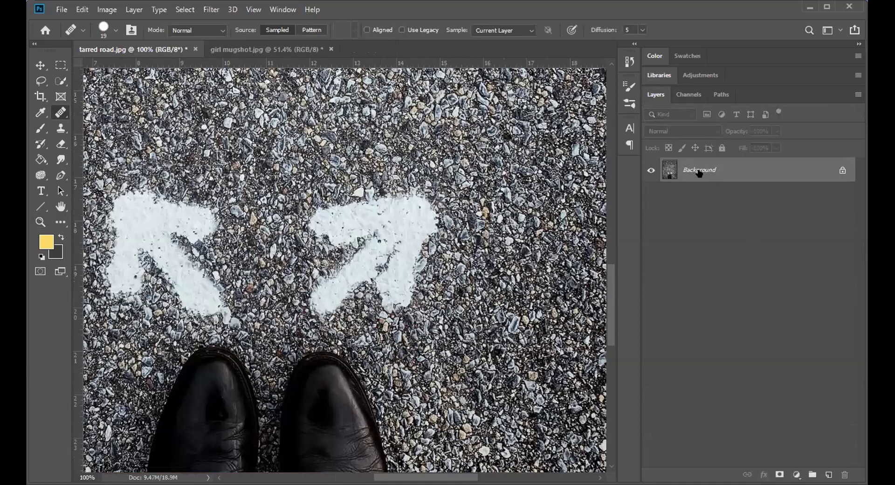
{"action": "left_click_drag", "start_coordinate": [699, 172], "coordinate": [828, 474]}
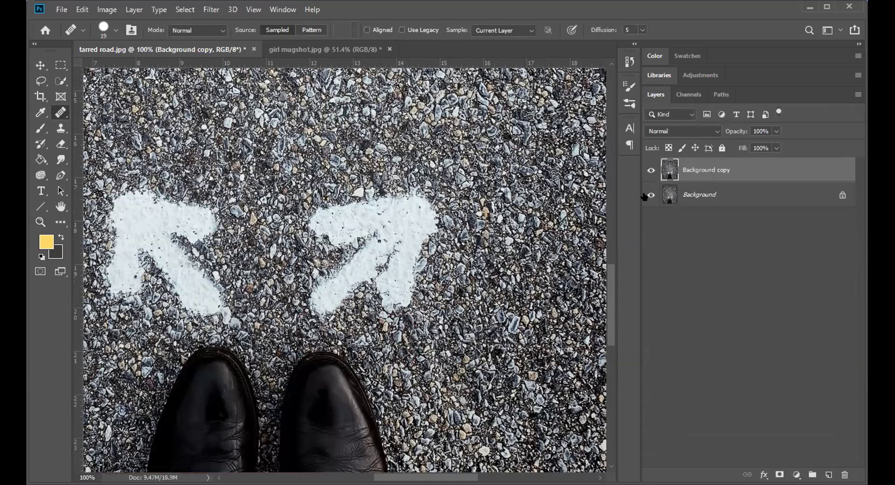
- Try to heal the left road arrow with a 30 px Healing Brush without defining a source point
{"action": "left_click", "coordinate": [237, 285]}
{"action": "mouse_move", "coordinate": [236, 289]}
{"action": "left_mouse_down"}
{"action": "mouse_move", "coordinate": [285, 298]}
{"action": "mouse_move", "coordinate": [311, 272]}
{"action": "left_mouse_up"}
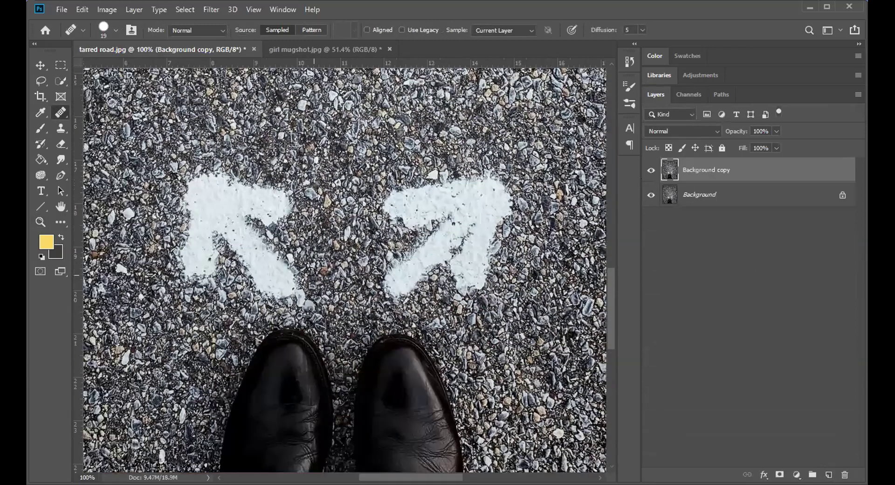
{"action": "right_click", "coordinate": [58, 113]}
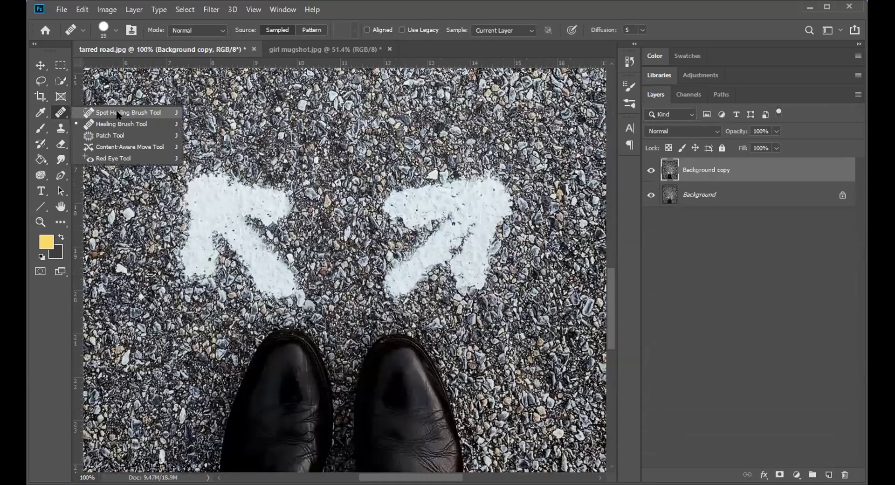
{"action": "left_click", "coordinate": [117, 124]}
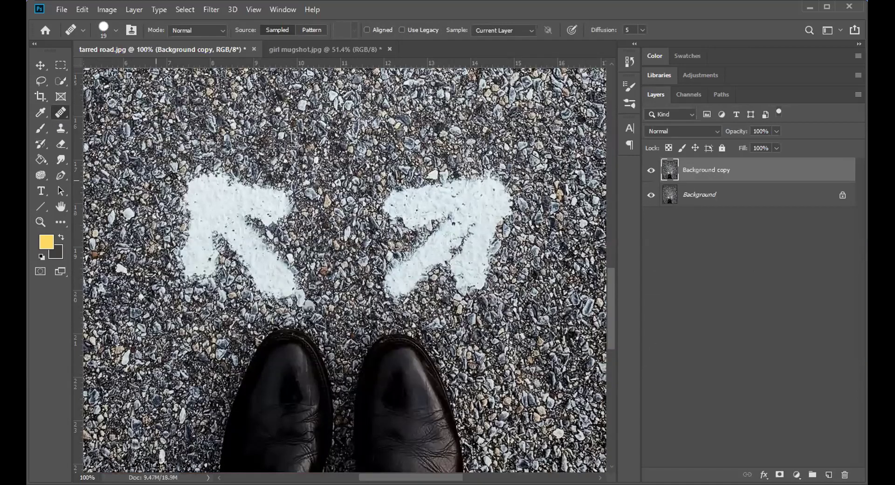
{"action": "key", "text": "bracketright"}
{"action": "left_click", "coordinate": [189, 176]}
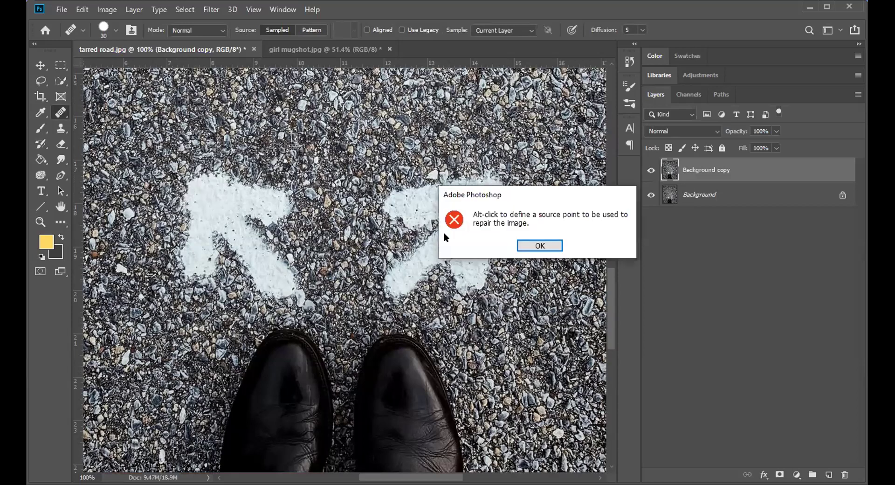
{"action": "left_click", "coordinate": [531, 243]}
{"action": "left_click", "coordinate": [202, 186]}
{"action": "key", "text": "Return"}
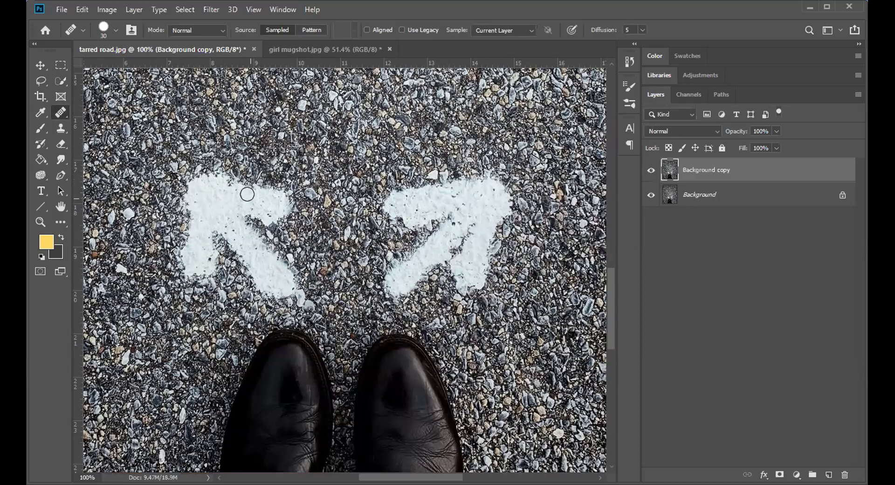
- Sample clean gravel well above and left of the arrows as the Healing Brush source
{"action": "key", "text": "z"}
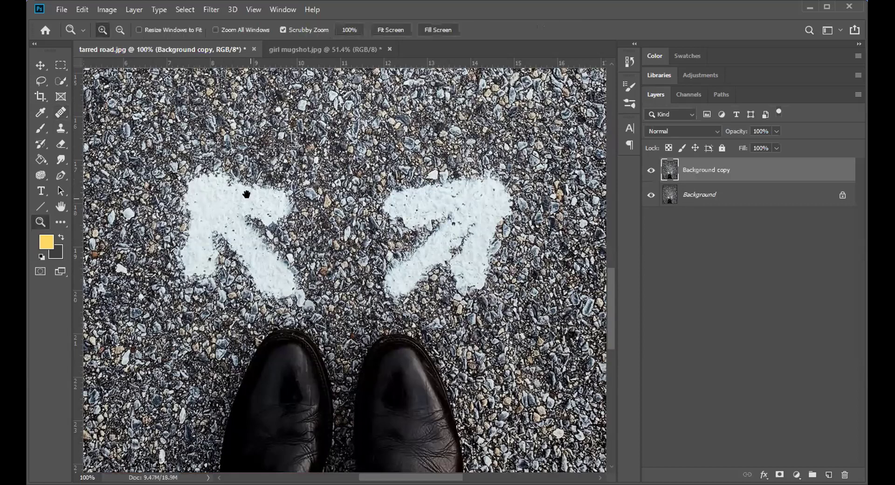
{"action": "left_click_drag", "start_coordinate": [256, 213], "coordinate": [248, 120]}
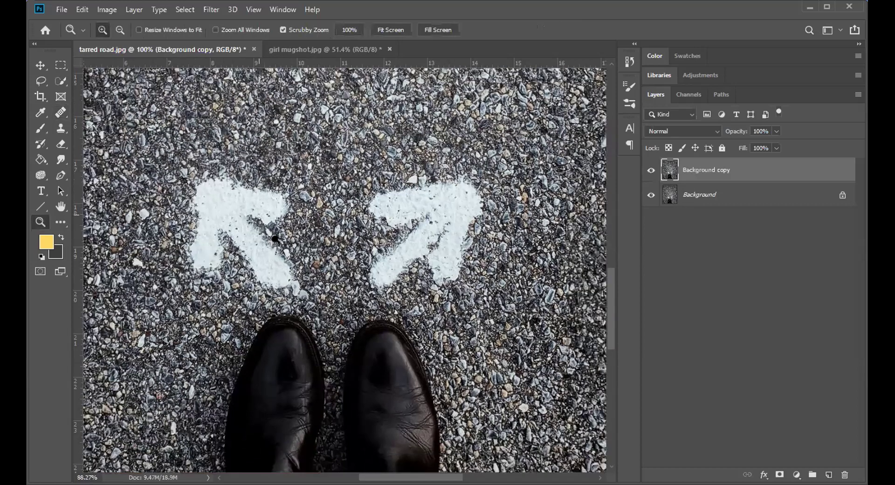
{"action": "left_click_drag", "start_coordinate": [275, 239], "coordinate": [280, 171]}
{"action": "left_click_drag", "start_coordinate": [280, 243], "coordinate": [297, 132]}
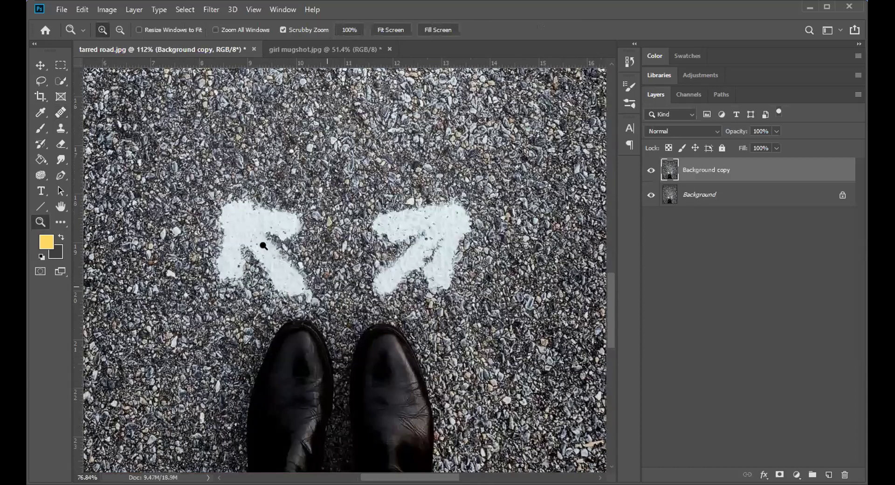
{"action": "left_click_drag", "start_coordinate": [263, 245], "coordinate": [91, 138]}
{"action": "left_click", "coordinate": [61, 114]}
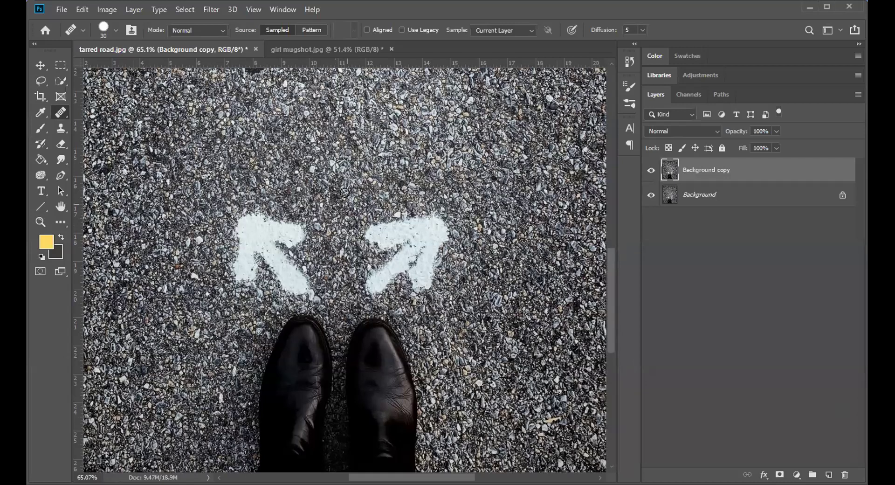
{"action": "left_click", "coordinate": [130, 105], "text": "alt"}
{"action": "left_click", "coordinate": [137, 103], "text": "alt"}
- Paint over both white road arrows with the Healing Brush at 80 px and retouch the uneven gravel patches
{"action": "key", "text": "bracketright"}
{"action": "key", "text": "bracketright"}
{"action": "key", "text": "bracketright"}
{"action": "key", "text": "bracketright"}
{"action": "key", "text": "bracketright"}
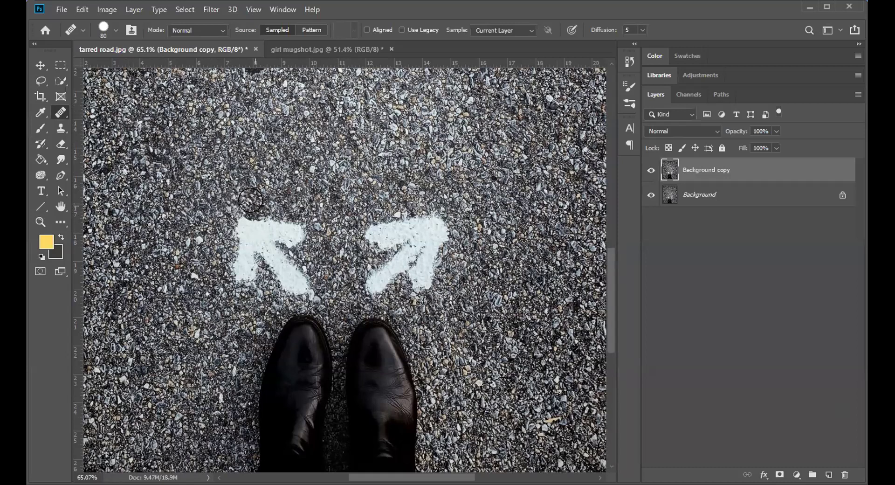
{"action": "mouse_move", "coordinate": [237, 221]}
{"action": "left_mouse_down"}
{"action": "mouse_move", "coordinate": [265, 219]}
{"action": "mouse_move", "coordinate": [236, 255]}
{"action": "mouse_move", "coordinate": [244, 269]}
{"action": "mouse_move", "coordinate": [299, 224]}
{"action": "mouse_move", "coordinate": [274, 228]}
{"action": "mouse_move", "coordinate": [243, 201]}
{"action": "mouse_move", "coordinate": [233, 224]}
{"action": "mouse_move", "coordinate": [283, 277]}
{"action": "mouse_move", "coordinate": [300, 278]}
{"action": "mouse_move", "coordinate": [289, 257]}
{"action": "mouse_move", "coordinate": [280, 265]}
{"action": "mouse_move", "coordinate": [308, 248]}
{"action": "mouse_move", "coordinate": [293, 225]}
{"action": "mouse_move", "coordinate": [281, 266]}
{"action": "mouse_move", "coordinate": [253, 268]}
{"action": "mouse_move", "coordinate": [286, 284]}
{"action": "mouse_move", "coordinate": [293, 279]}
{"action": "mouse_move", "coordinate": [261, 292]}
{"action": "mouse_move", "coordinate": [235, 278]}
{"action": "mouse_move", "coordinate": [233, 265]}
{"action": "mouse_move", "coordinate": [255, 264]}
{"action": "mouse_move", "coordinate": [186, 172]}
{"action": "mouse_move", "coordinate": [150, 147]}
{"action": "mouse_move", "coordinate": [252, 256]}
{"action": "mouse_move", "coordinate": [289, 236]}
{"action": "mouse_move", "coordinate": [263, 262]}
{"action": "mouse_move", "coordinate": [290, 258]}
{"action": "mouse_move", "coordinate": [309, 229]}
{"action": "mouse_move", "coordinate": [435, 215]}
{"action": "mouse_move", "coordinate": [365, 245]}
{"action": "mouse_move", "coordinate": [428, 244]}
{"action": "mouse_move", "coordinate": [426, 257]}
{"action": "mouse_move", "coordinate": [401, 266]}
{"action": "mouse_move", "coordinate": [368, 269]}
{"action": "mouse_move", "coordinate": [419, 272]}
{"action": "mouse_move", "coordinate": [425, 226]}
{"action": "mouse_move", "coordinate": [392, 217]}
{"action": "left_mouse_up"}
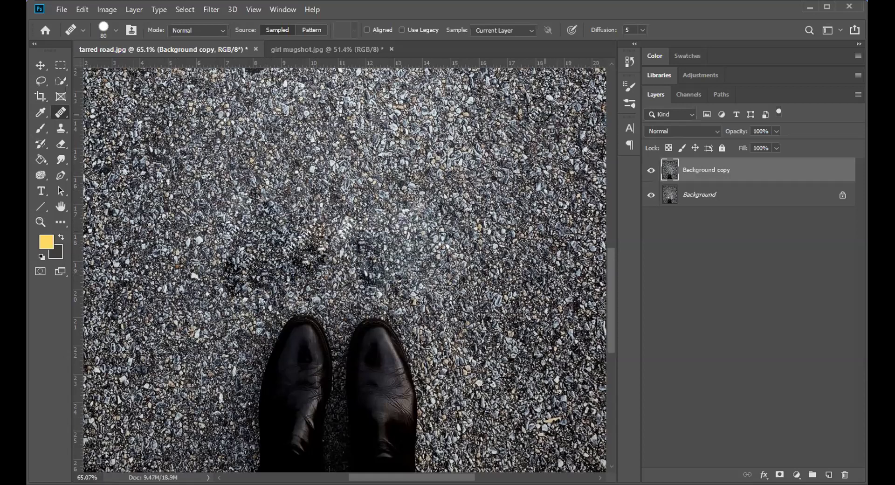
{"action": "mouse_move", "coordinate": [250, 220]}
{"action": "left_mouse_down"}
{"action": "mouse_move", "coordinate": [440, 230]}
{"action": "mouse_move", "coordinate": [313, 249]}
{"action": "mouse_move", "coordinate": [239, 276]}
{"action": "mouse_move", "coordinate": [248, 227]}
{"action": "left_mouse_up"}
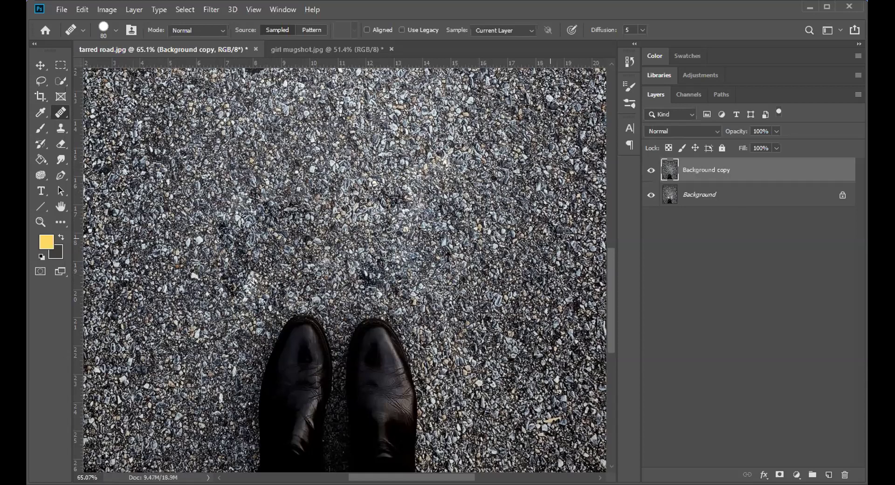
- Examine the healed gravel in front of the shoes up close for blurred or mismatched patches
{"action": "key", "text": "z"}
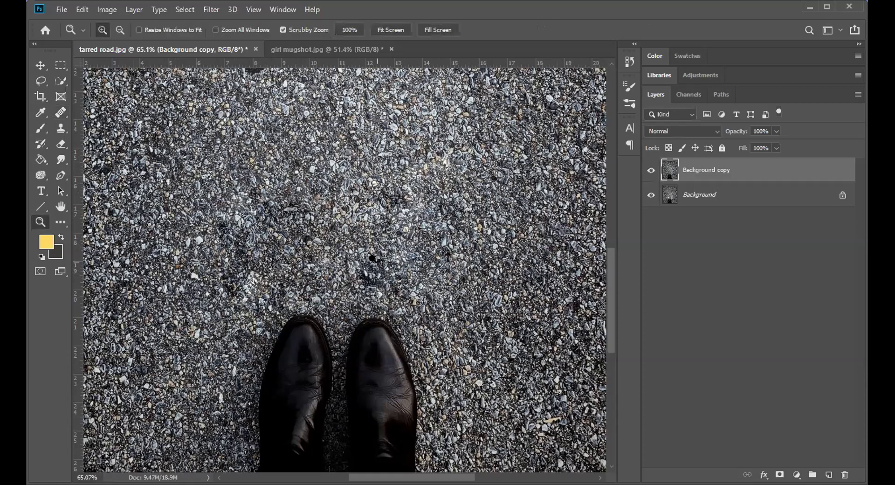
{"action": "left_click", "coordinate": [341, 278]}
{"action": "left_click", "coordinate": [341, 279]}
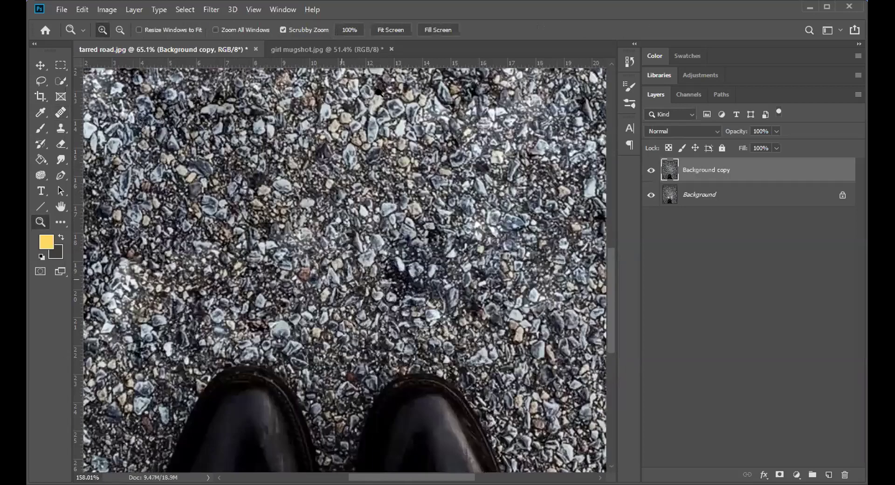
{"action": "left_click_drag", "start_coordinate": [379, 92], "coordinate": [380, 201]}
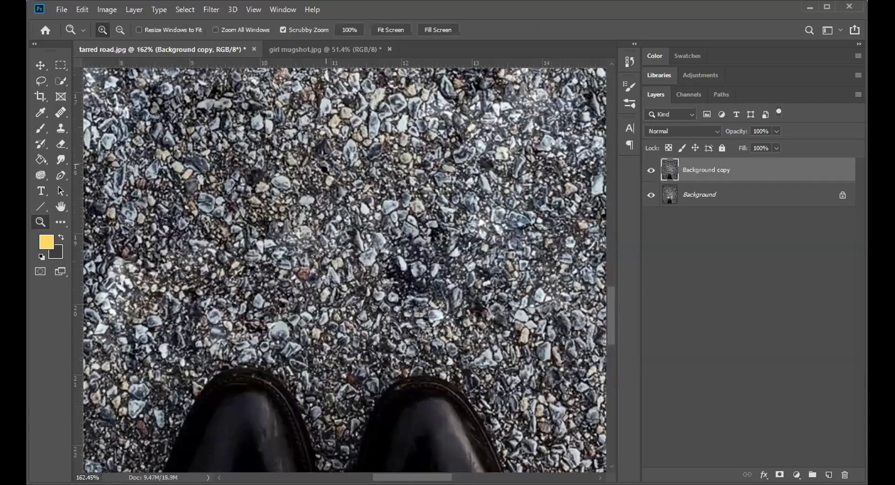
{"action": "left_click_drag", "start_coordinate": [325, 164], "coordinate": [344, 305]}
{"action": "left_click_drag", "start_coordinate": [353, 252], "coordinate": [357, 207]}
{"action": "left_click_drag", "start_coordinate": [350, 311], "coordinate": [348, 373]}
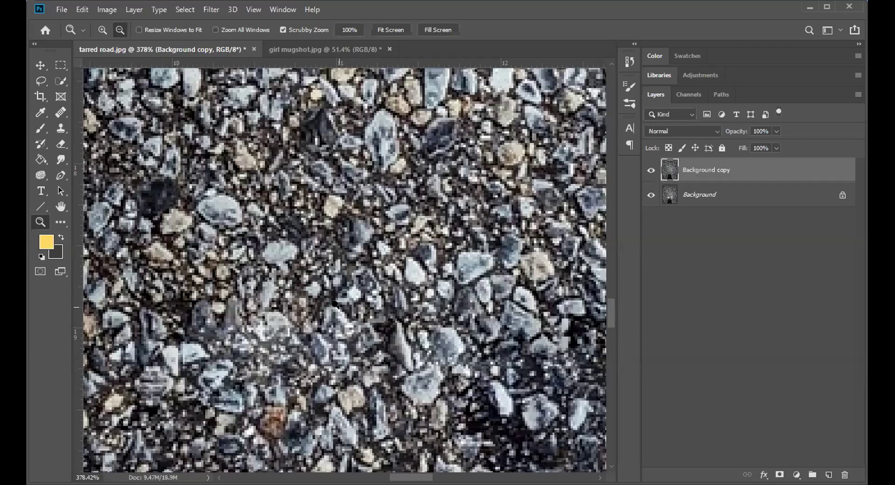
{"action": "scroll", "coordinate": [335, 304], "scroll_direction": "down", "scroll_amount": 4}
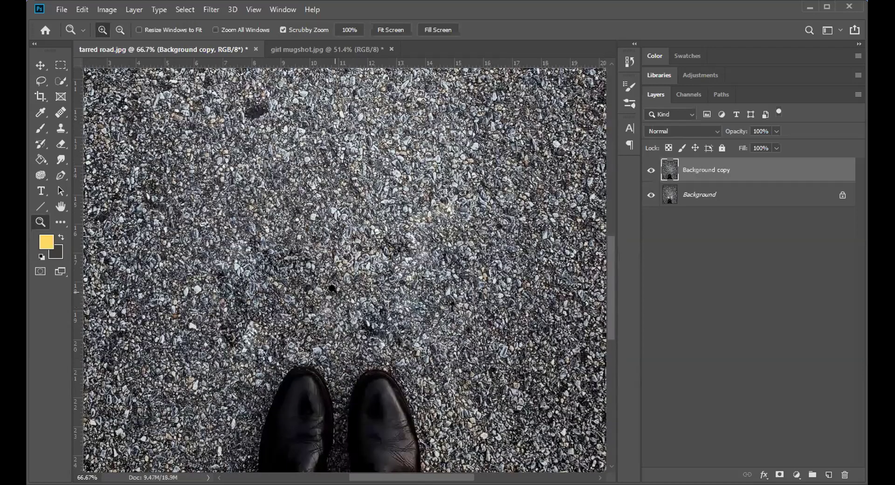
{"action": "left_click", "coordinate": [60, 112]}
{"action": "right_click", "coordinate": [58, 112]}
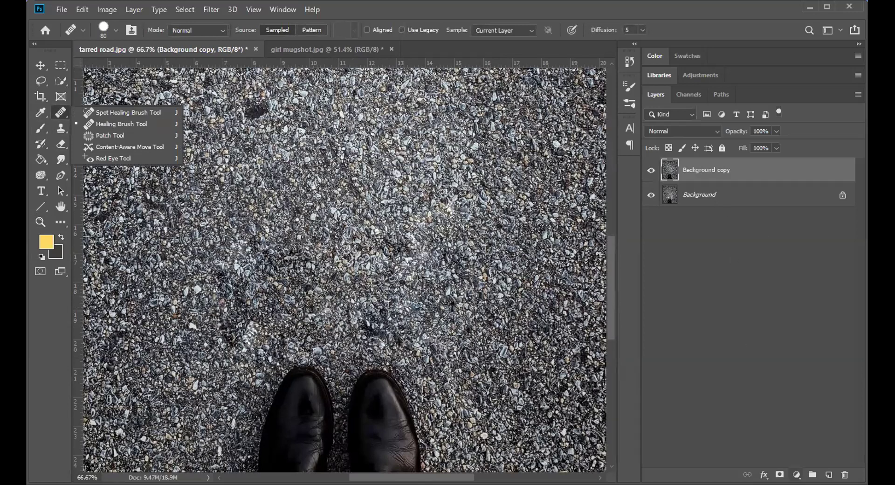
{"action": "left_click", "coordinate": [797, 475]}
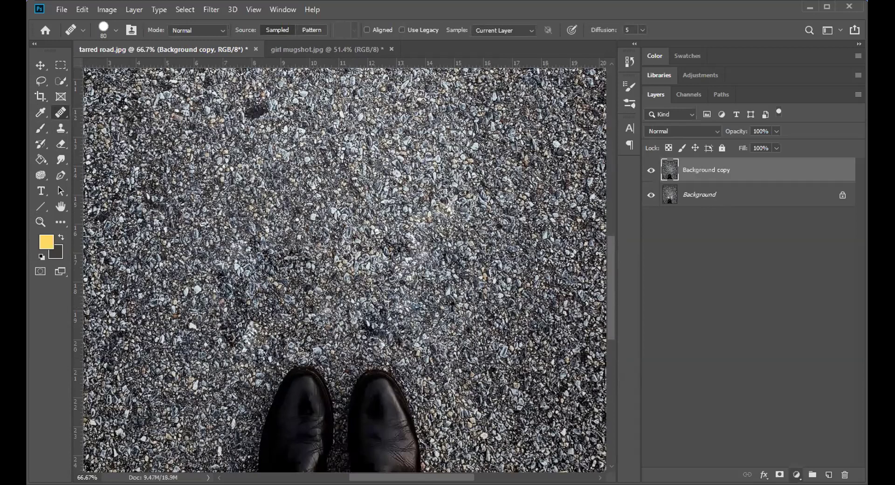
{"action": "left_click", "coordinate": [796, 475]}
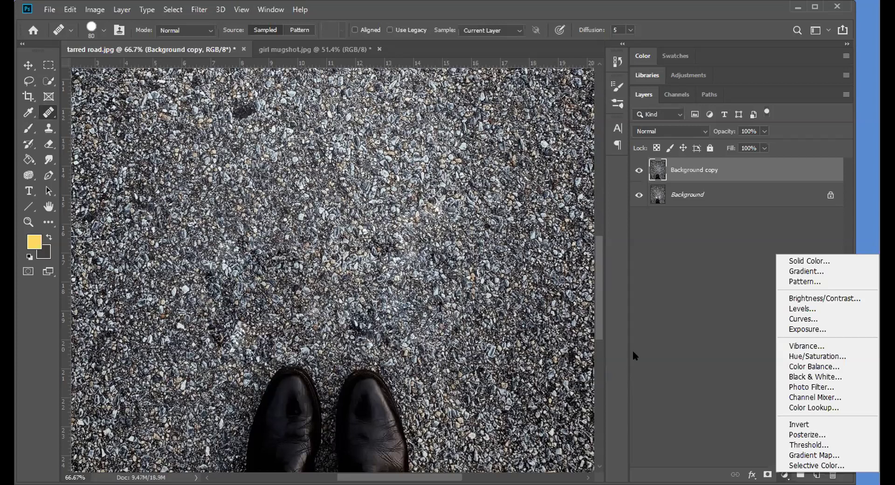
{"action": "left_click", "coordinate": [49, 112]}
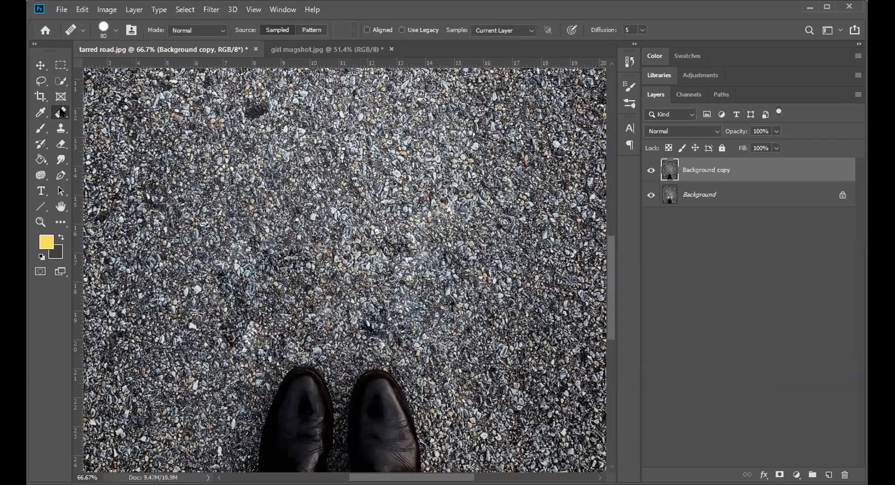
{"action": "right_click", "coordinate": [62, 111]}
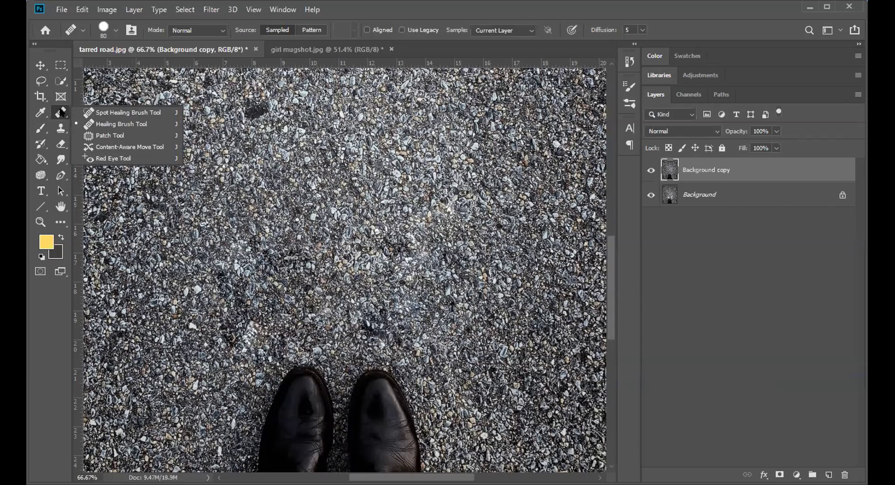